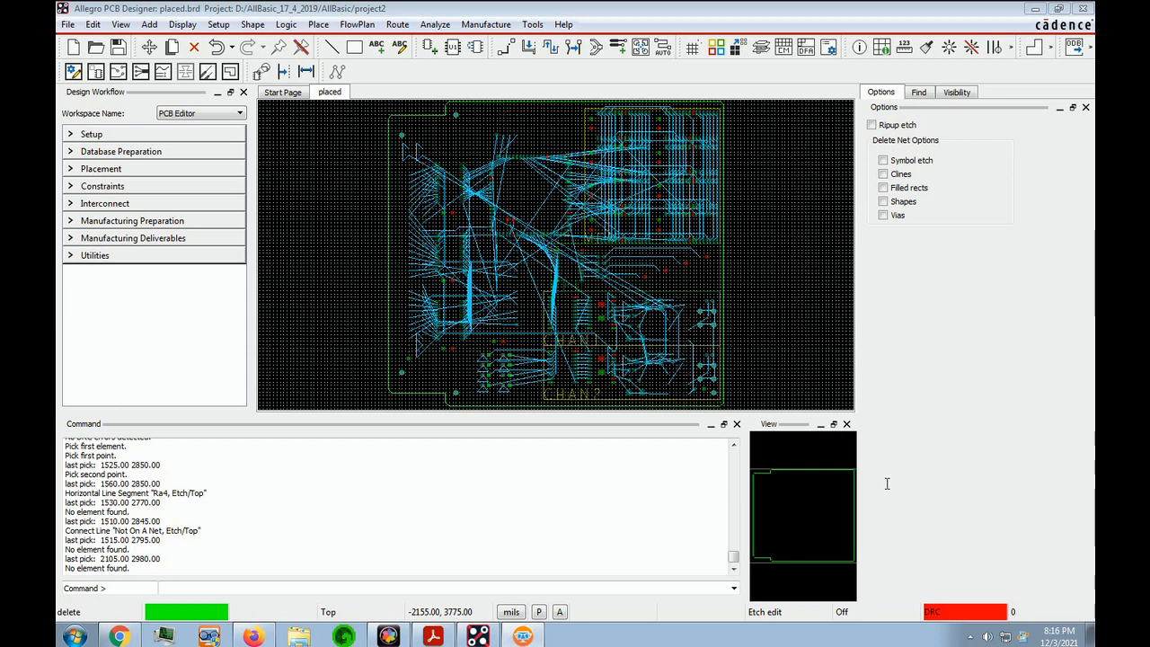
# Switch to Windows Explorer and open the folder C:\Cadence\SPB_17.4
pyautogui.click(299, 636)
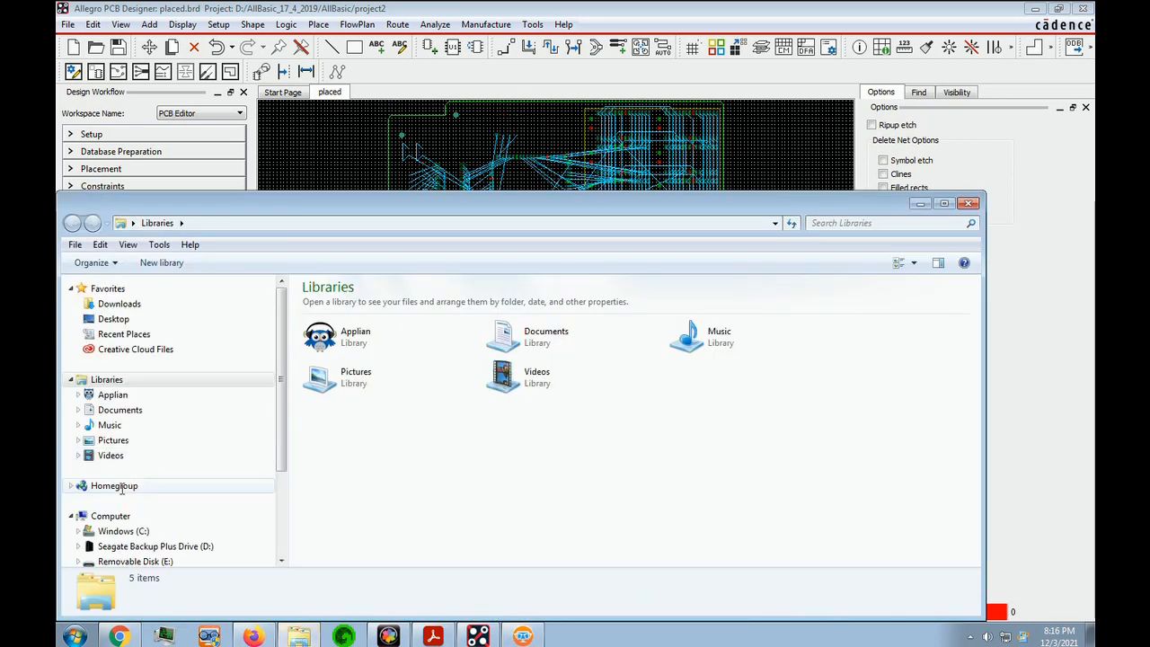
pyautogui.scroll(-1, 270, 458)
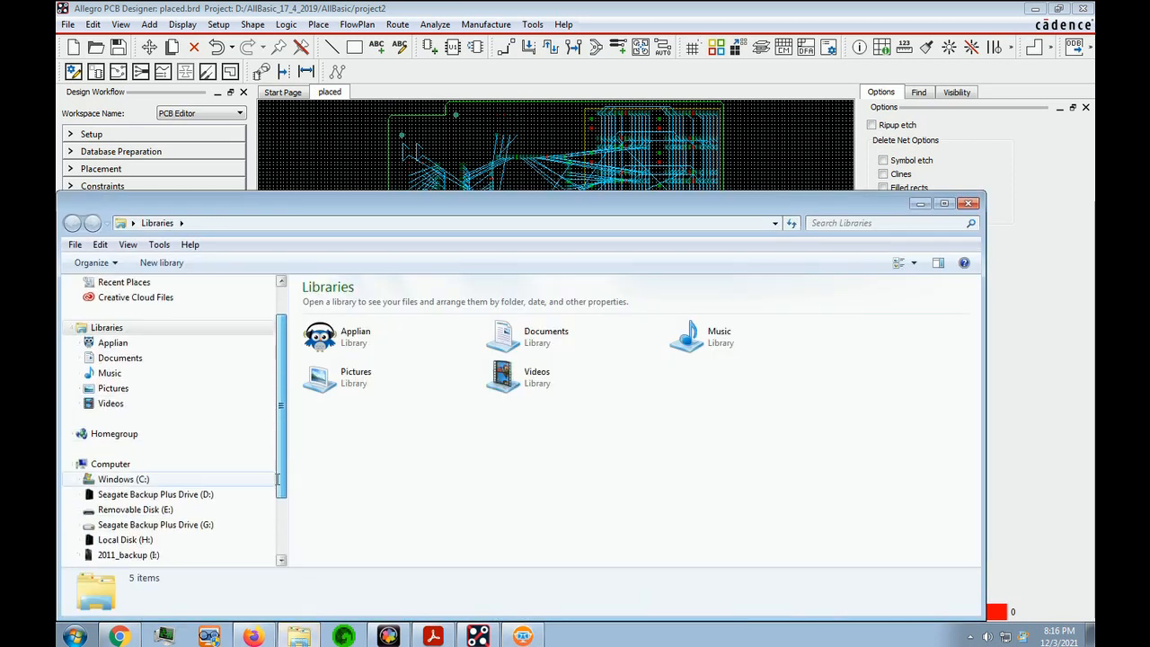
pyautogui.click(119, 482)
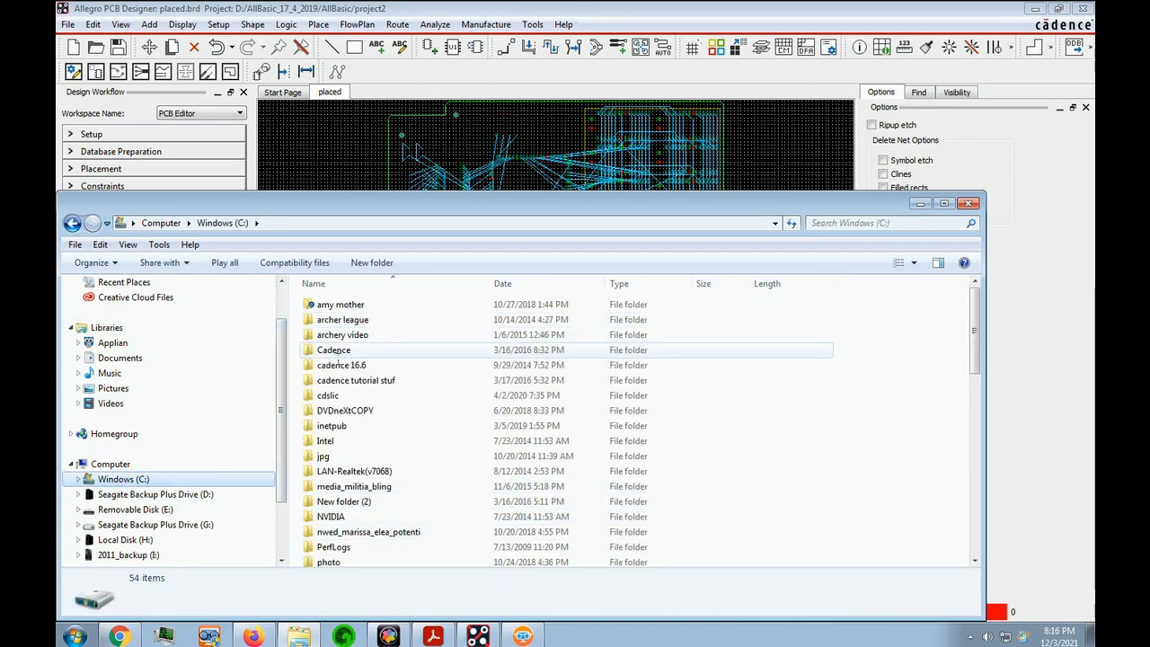
pyautogui.click(333, 354)
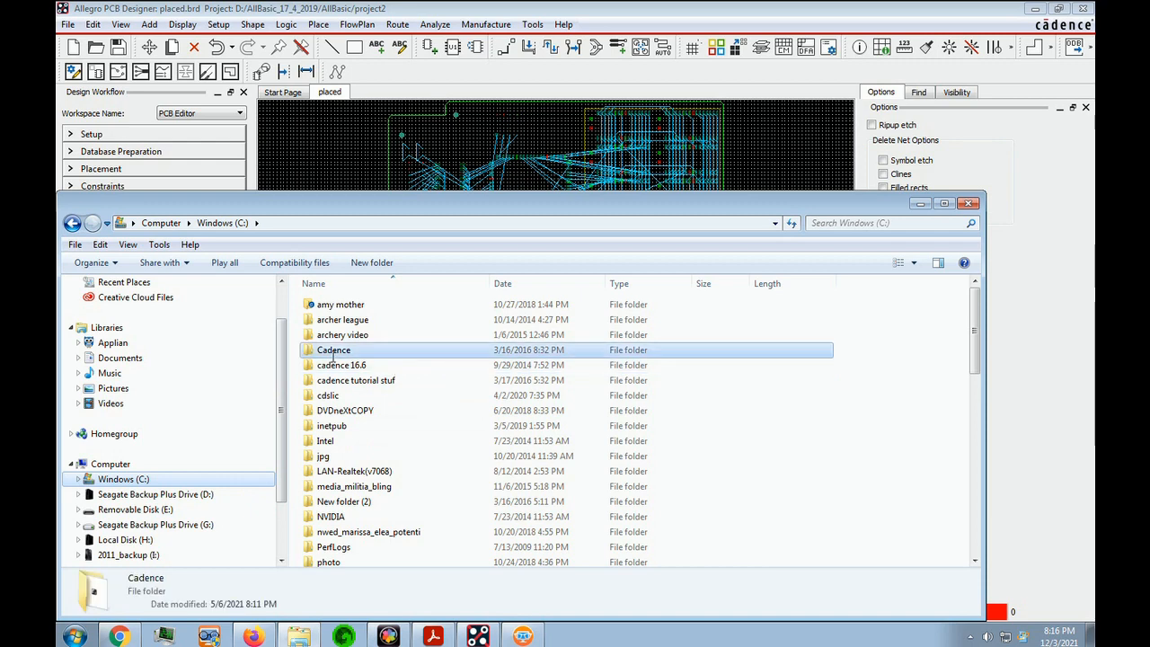
pyautogui.doubleClick(333, 351)
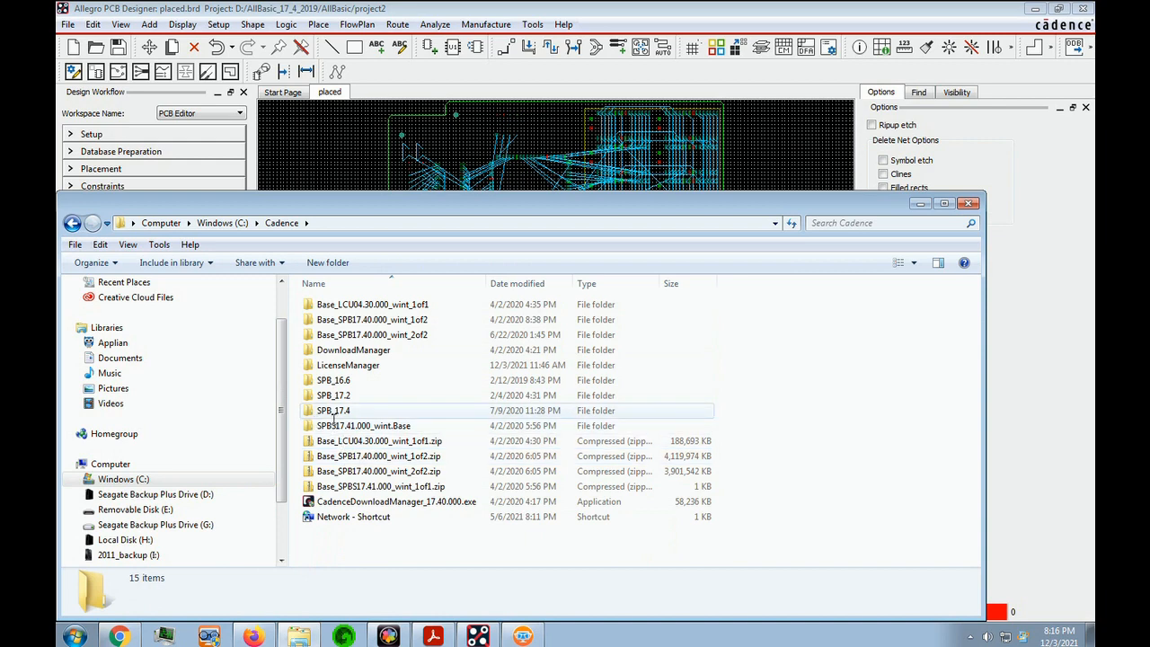
pyautogui.click(334, 412)
pyautogui.doubleClick(334, 418)
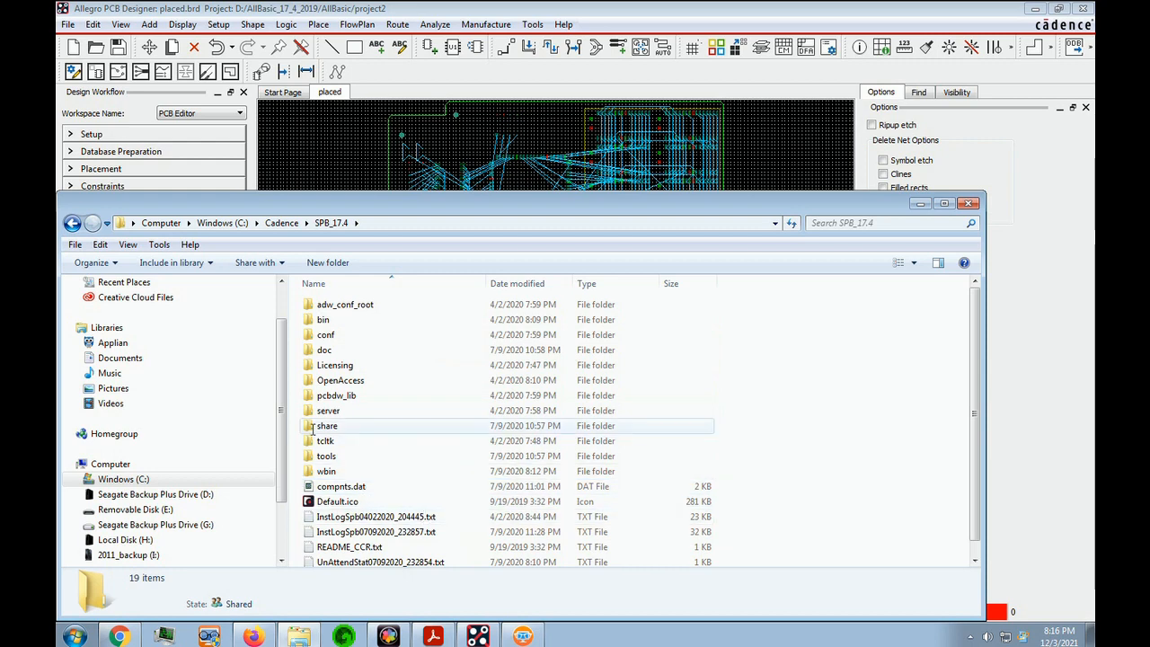
# Go to the share\pcb\text subfolder of the SPB_17.4 installation
pyautogui.doubleClick(323, 427)
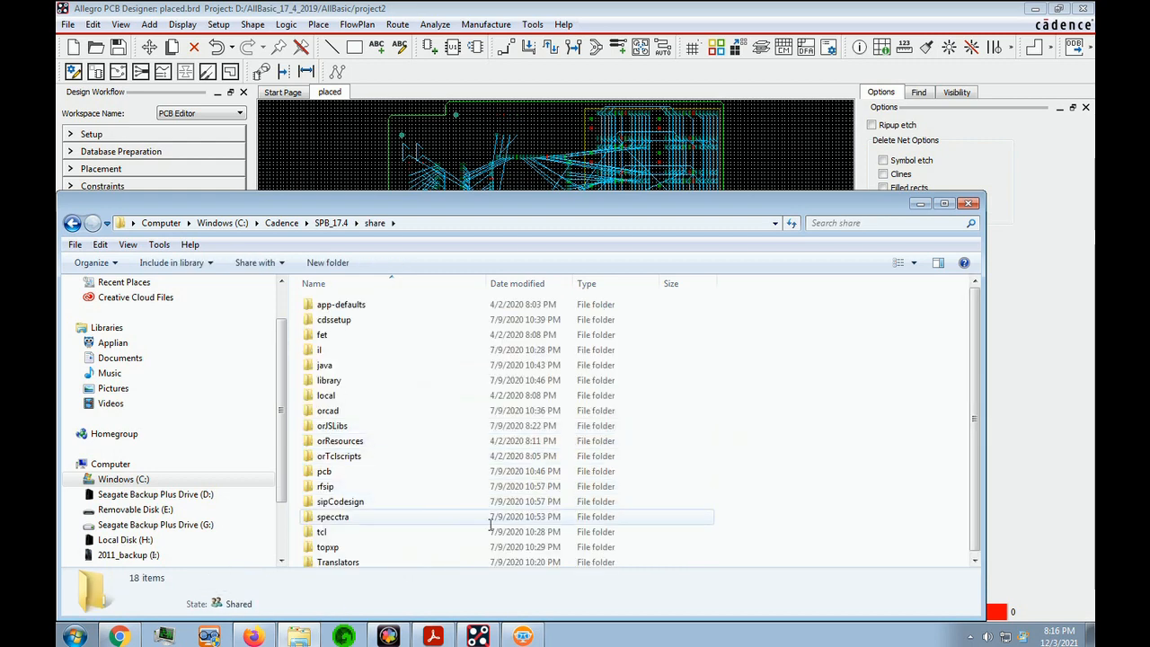
pyautogui.doubleClick(324, 472)
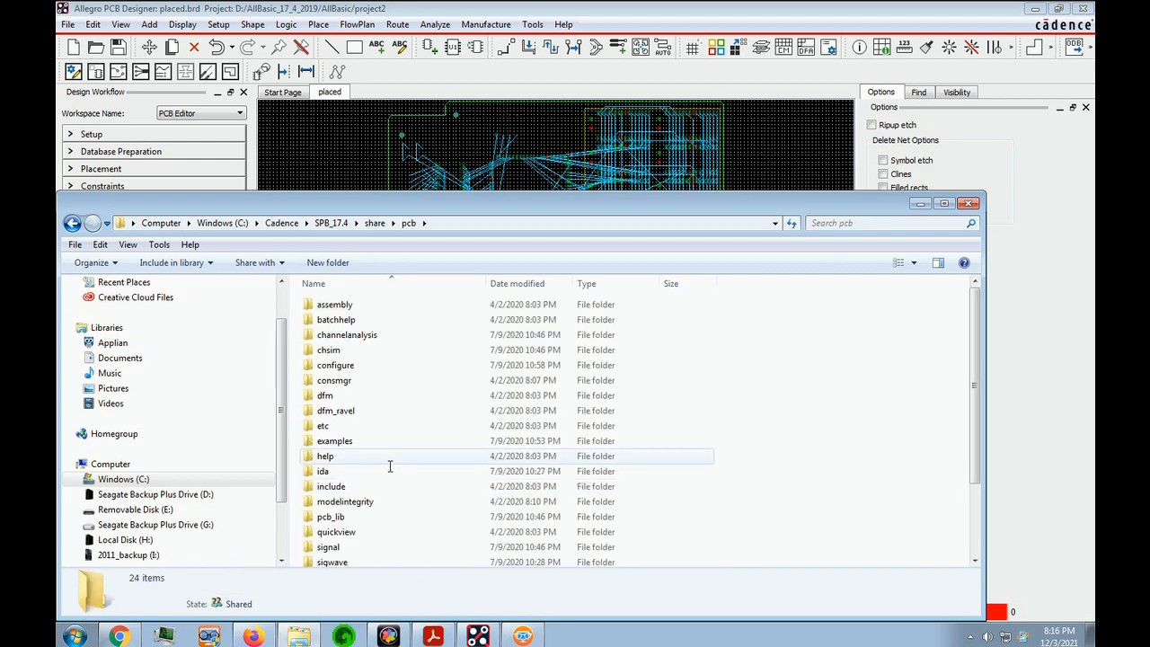
pyautogui.scroll(-2, 409, 467)
pyautogui.scroll(-1, 419, 522)
pyautogui.scroll(1, 416, 503)
pyautogui.scroll(-1, 412, 497)
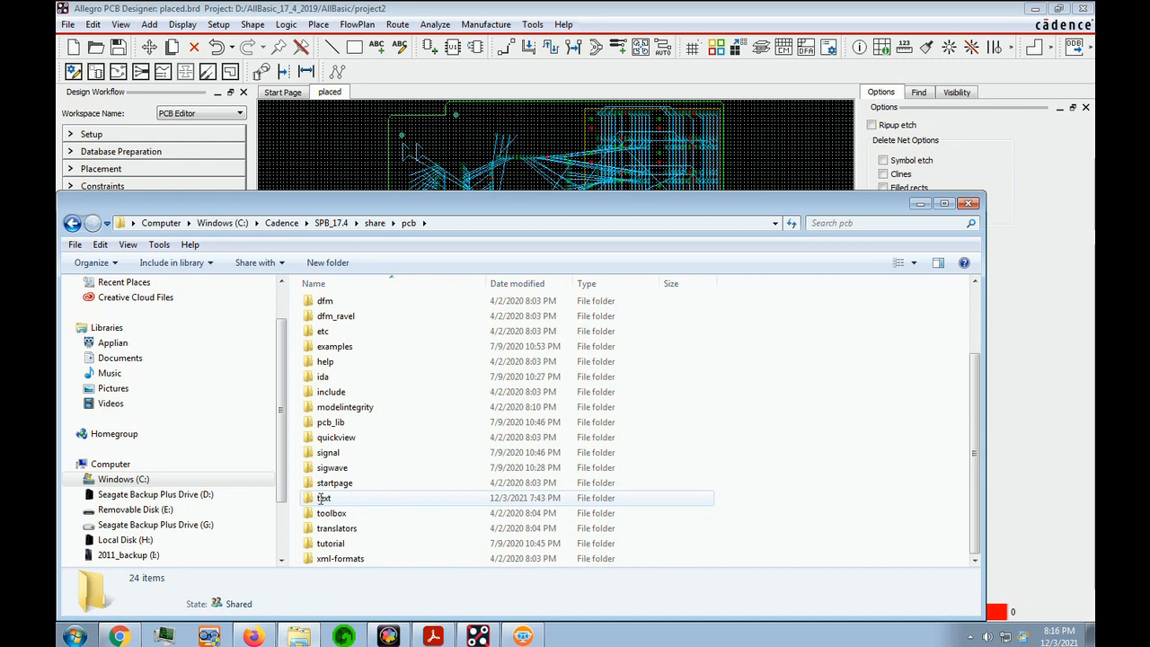
pyautogui.click(321, 499)
pyautogui.doubleClick(320, 500)
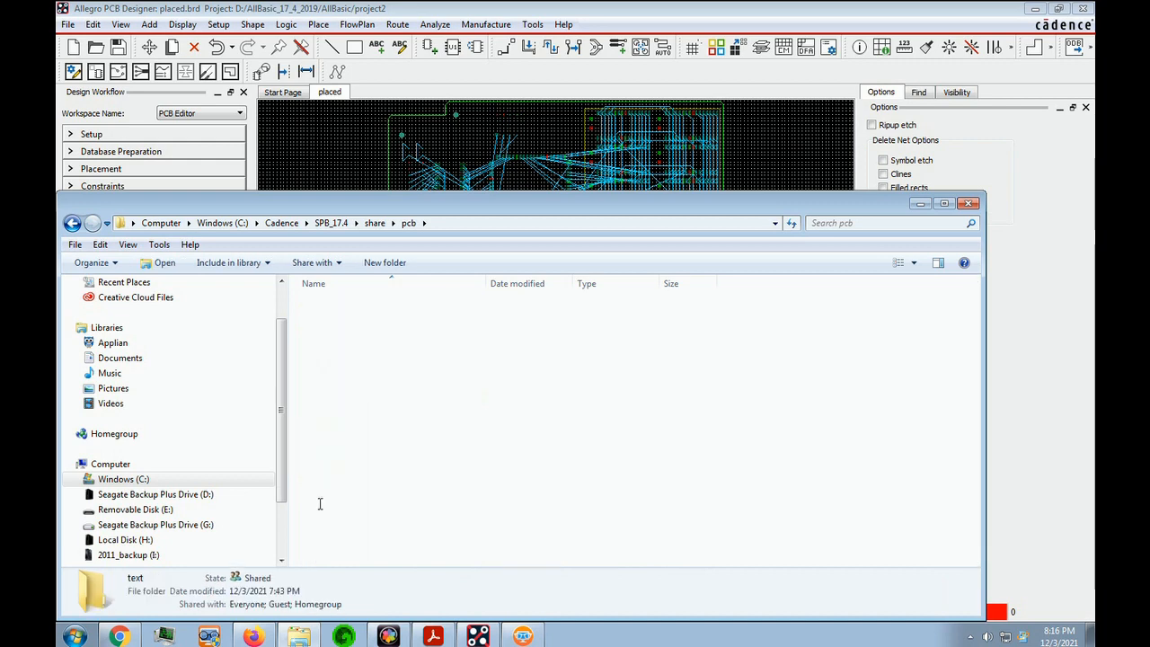
# Open the global env file from the text folder in UltraEdit, accepting the file associations without changes
pyautogui.scroll(-5, 405, 501)
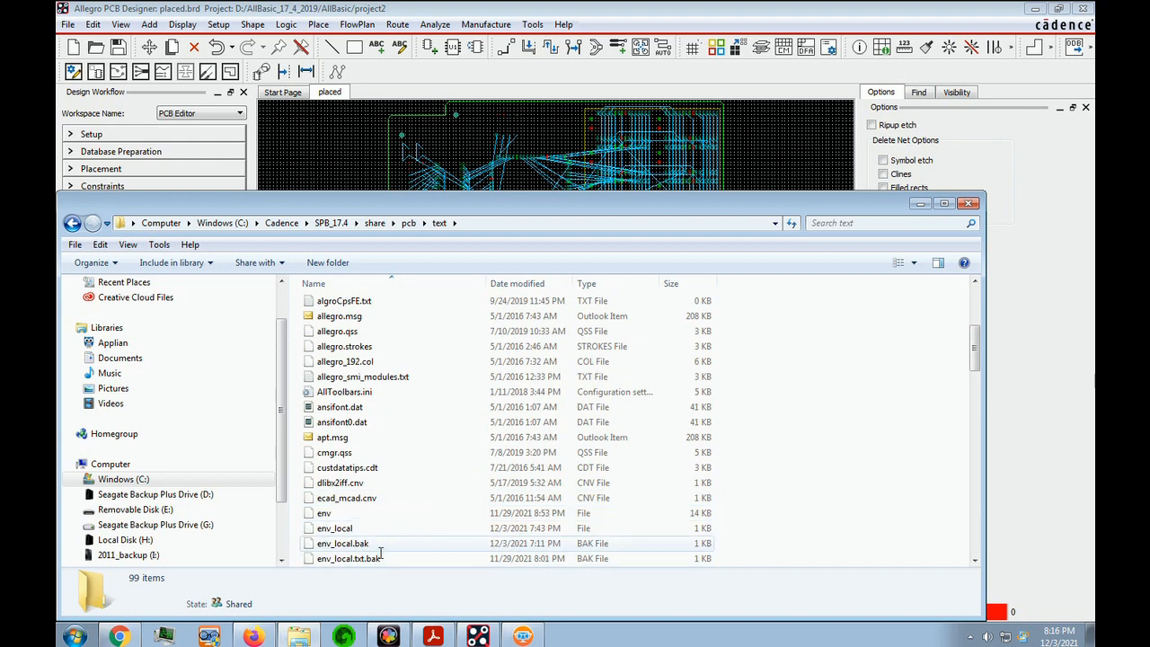
pyautogui.click(387, 513)
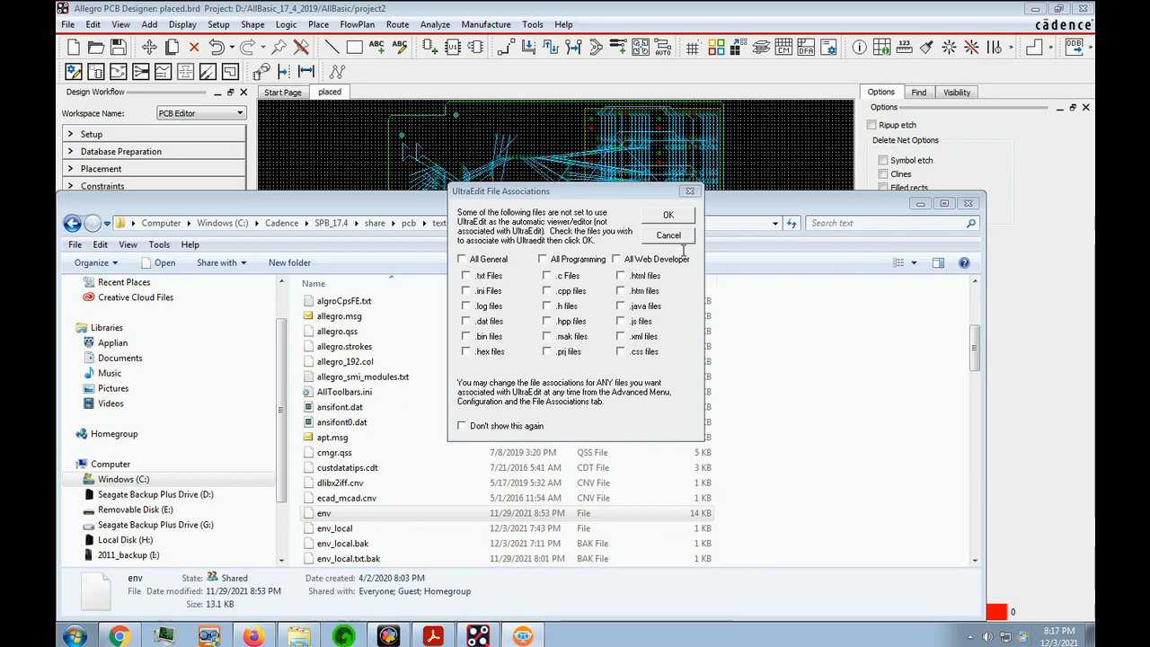
pyautogui.click(682, 218)
pyautogui.scroll(-8, 575, 341)
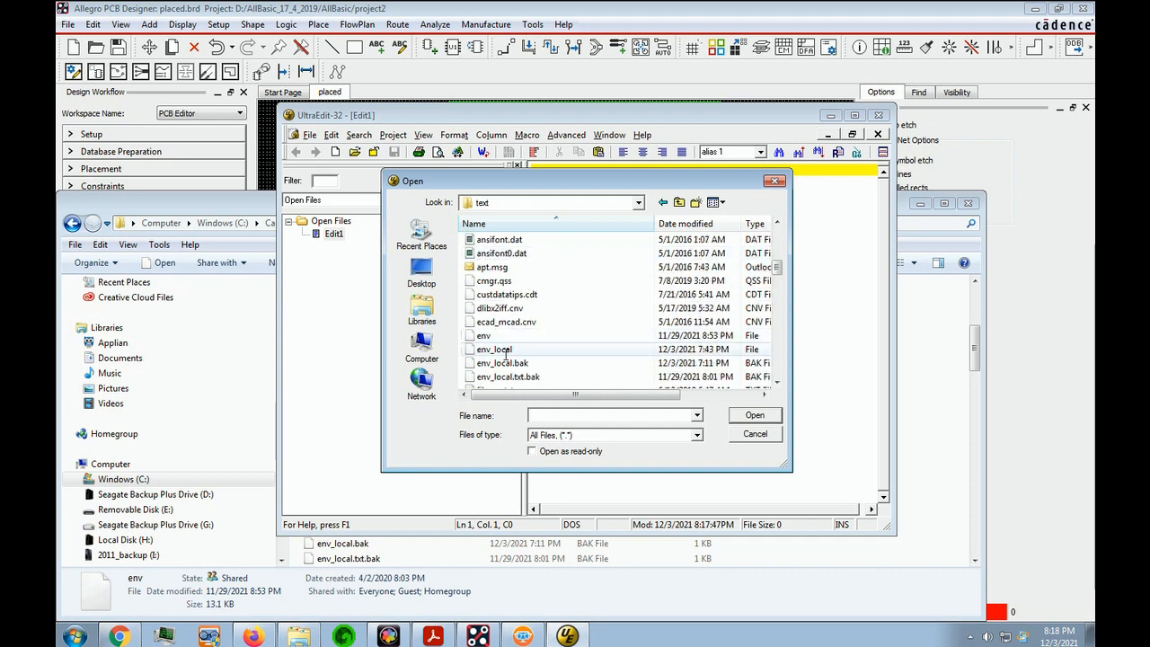
pyautogui.click(485, 338)
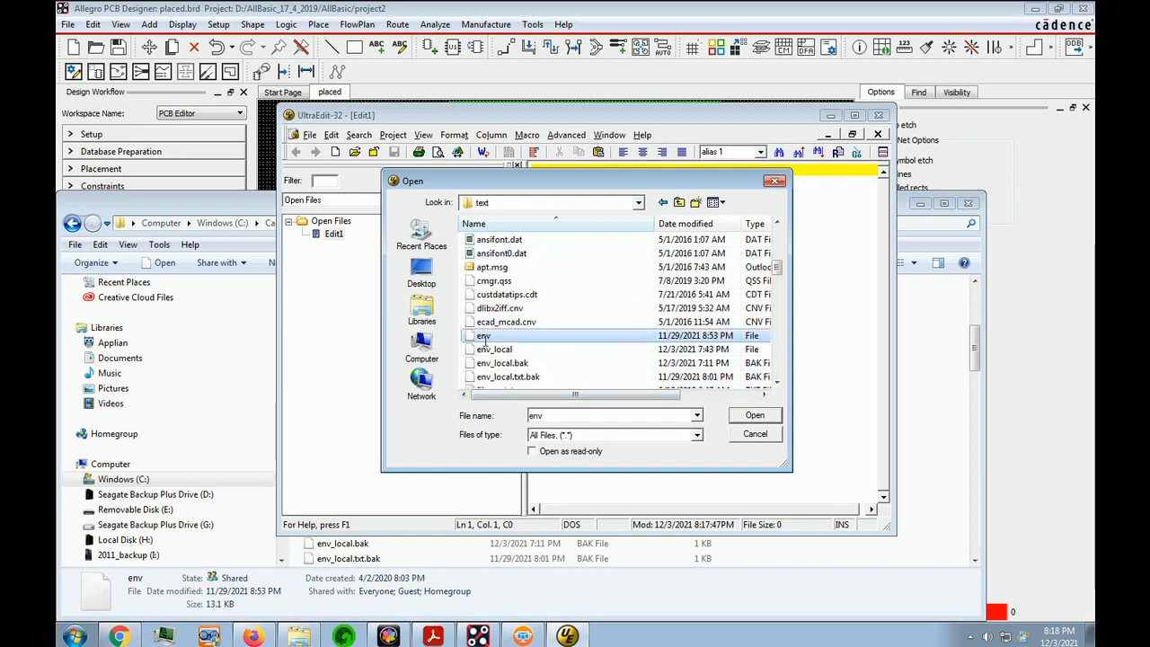
pyautogui.doubleClick(485, 338)
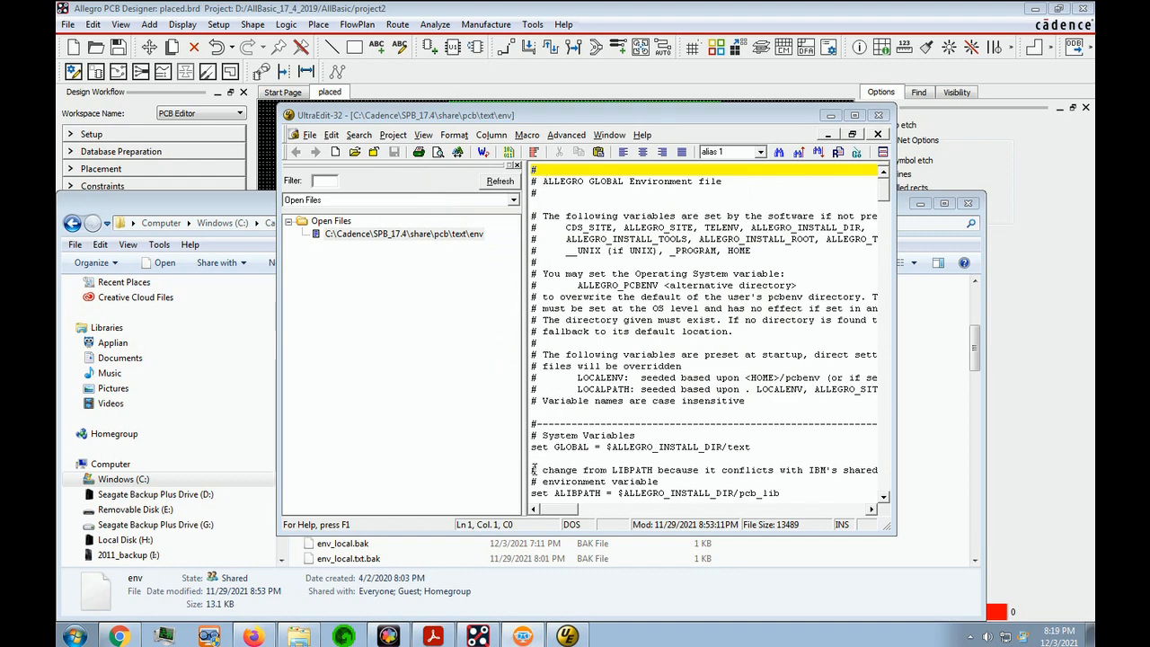
# Copy the function key alias lines F2 through F12 from the env file
pyautogui.moveTo(886, 196); pyautogui.dragTo(920, 403)
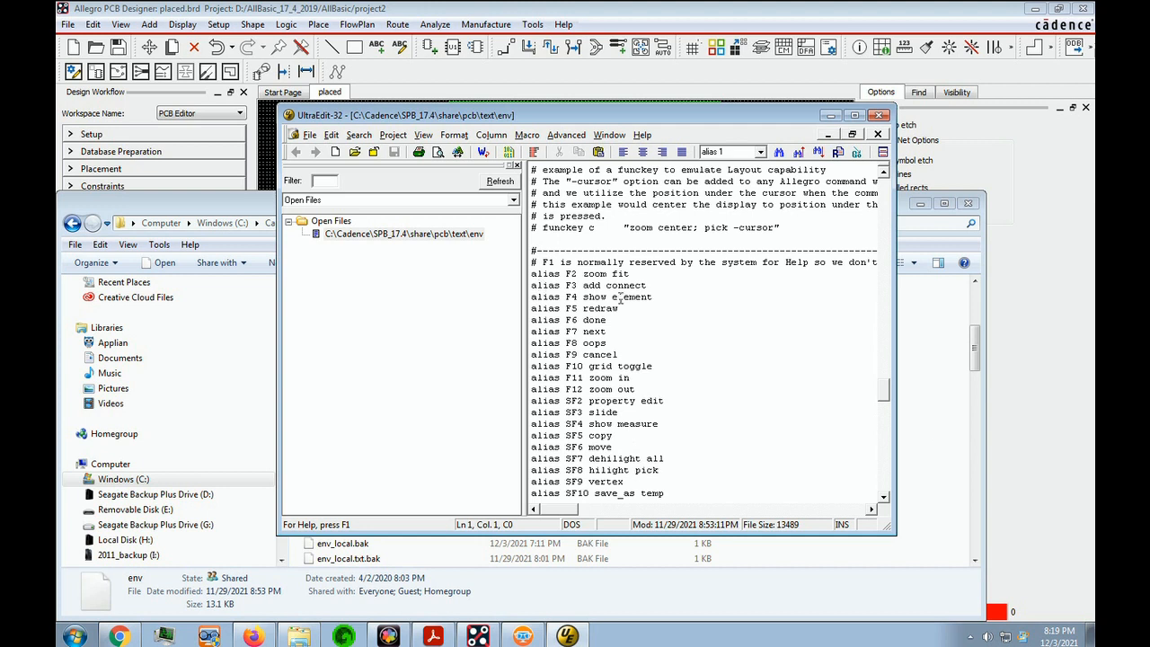
pyautogui.moveTo(532, 275); pyautogui.dragTo(678, 394)
pyautogui.hotkey('ctrl', 'c')
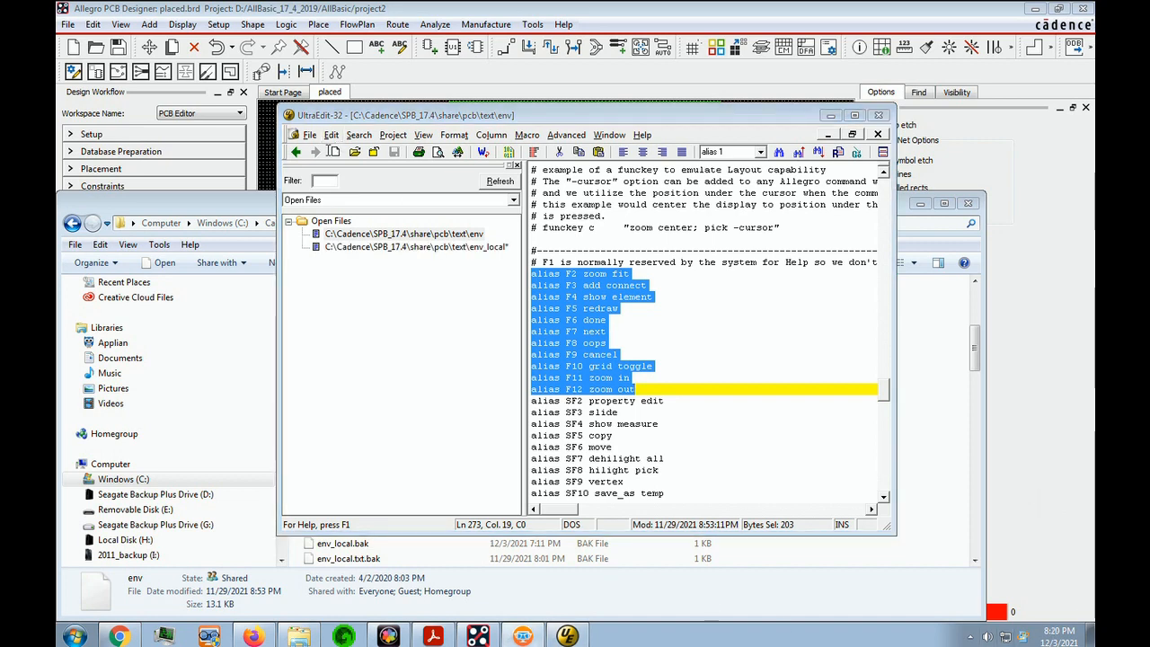
# Open env_local from the text folder, reloading it without its unsaved changes, and paste the F2 to F12 aliases below the source line
pyautogui.click(309, 135)
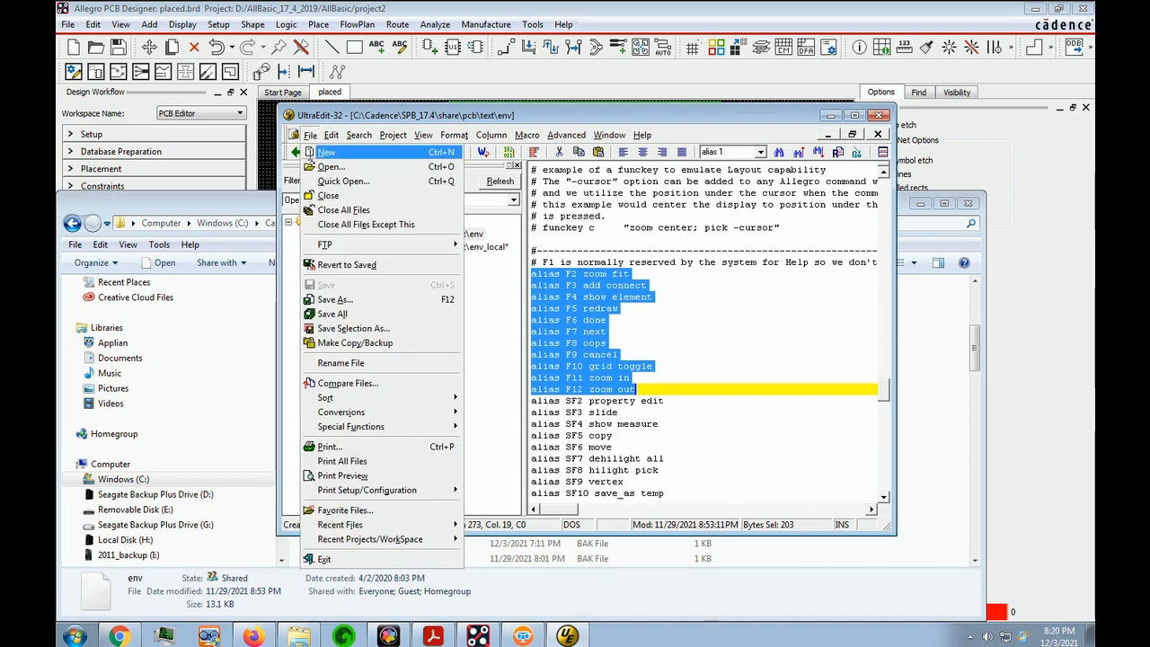
pyautogui.click(331, 166)
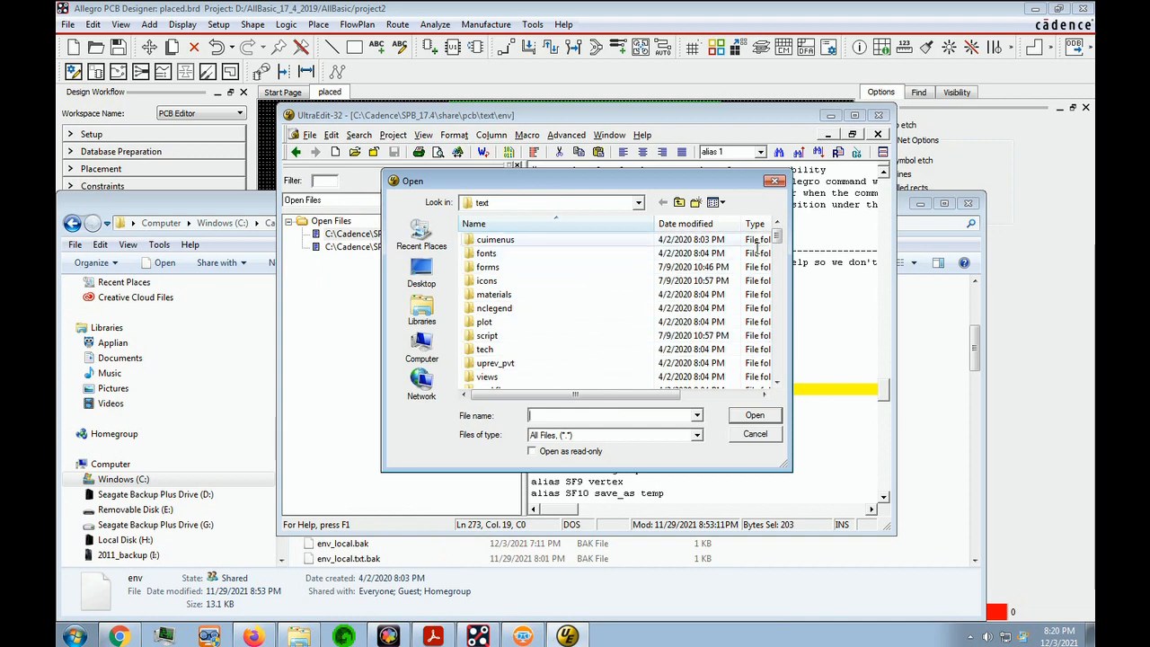
pyautogui.moveTo(784, 242); pyautogui.dragTo(786, 280)
pyautogui.click(496, 350)
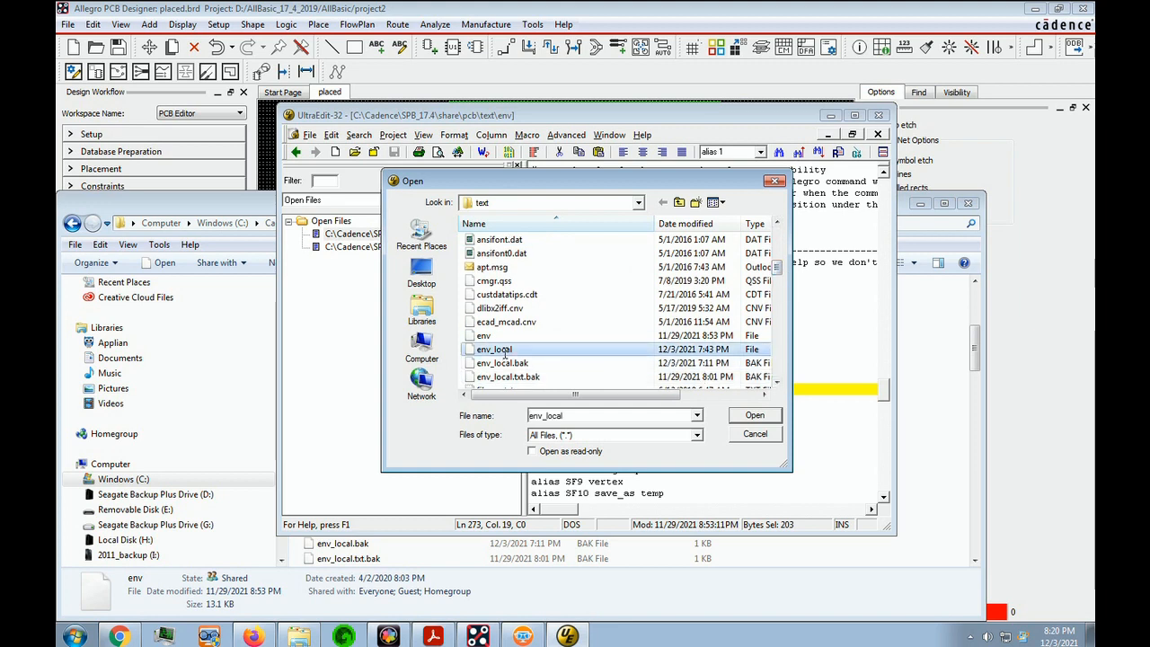
pyautogui.click(759, 416)
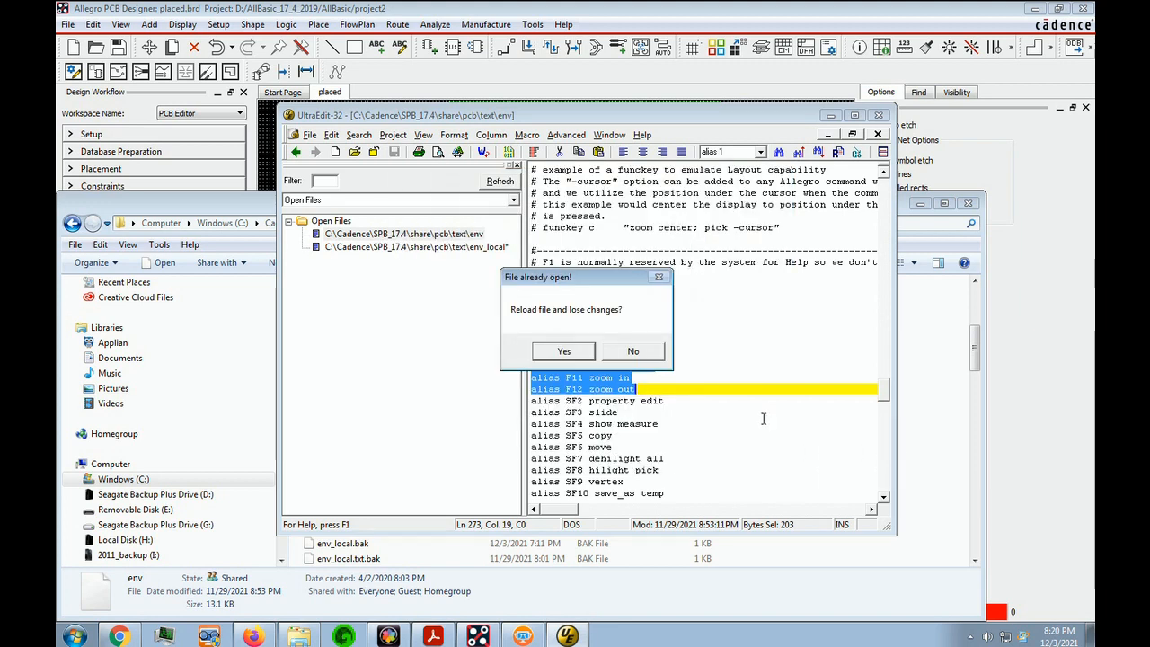
pyautogui.click(548, 351)
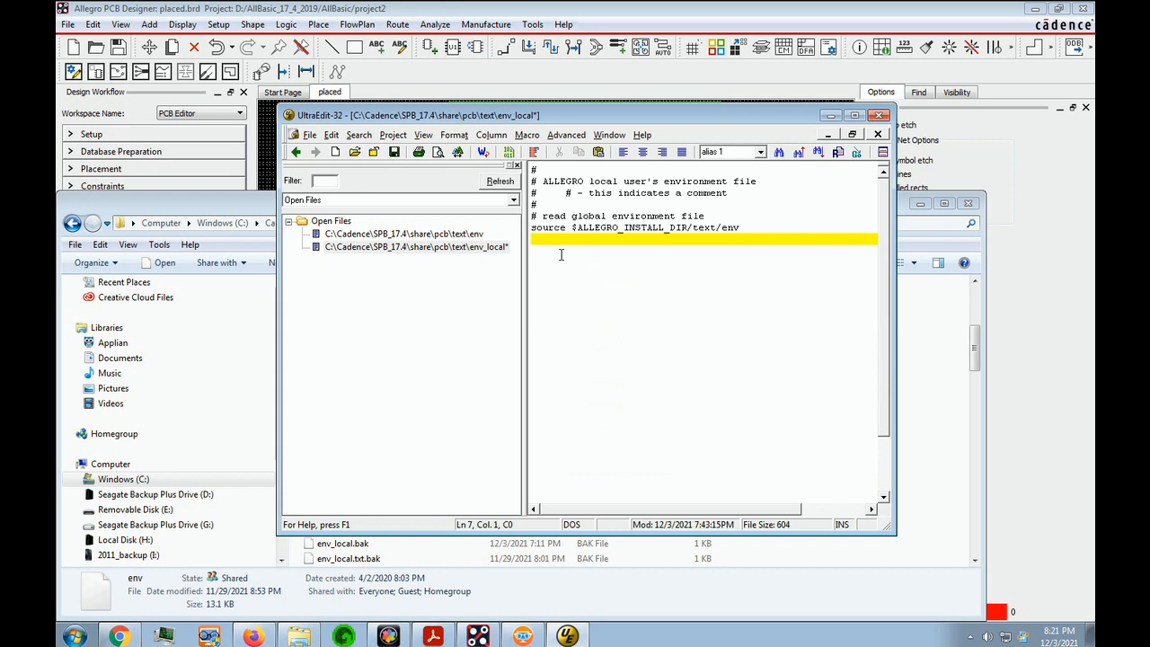
pyautogui.hotkey('ctrl', 'v')
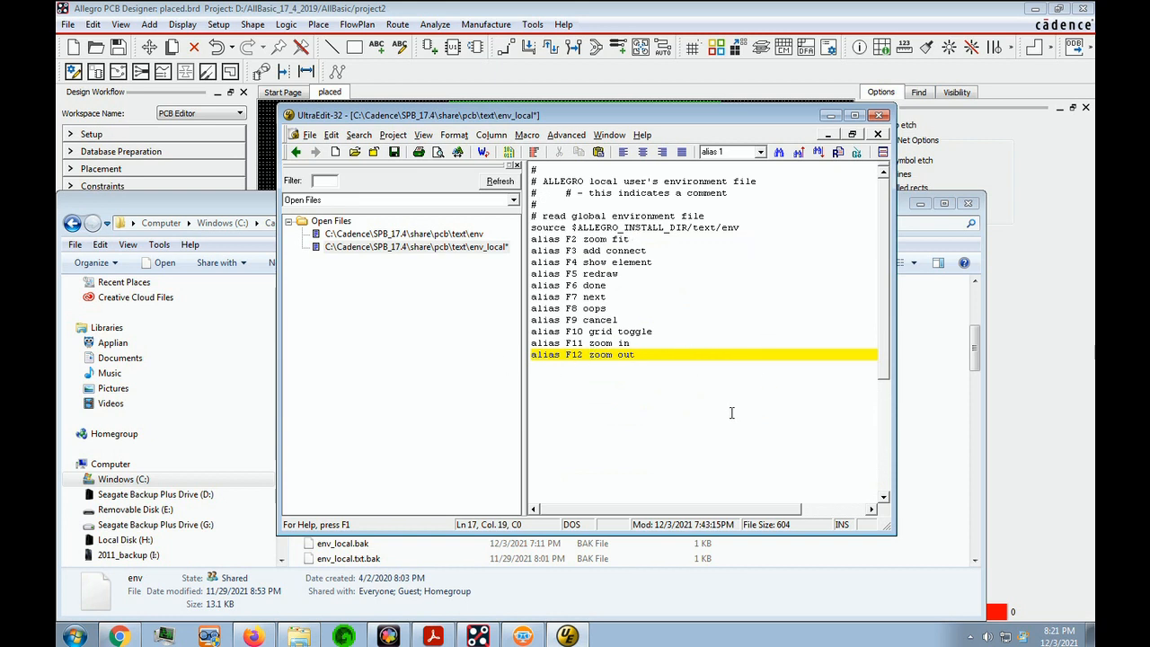
# Change the F5 alias to "add connect" and the F6 alias to "delete" in env_local
pyautogui.click(591, 280)
pyautogui.moveTo(590, 279); pyautogui.dragTo(622, 281)
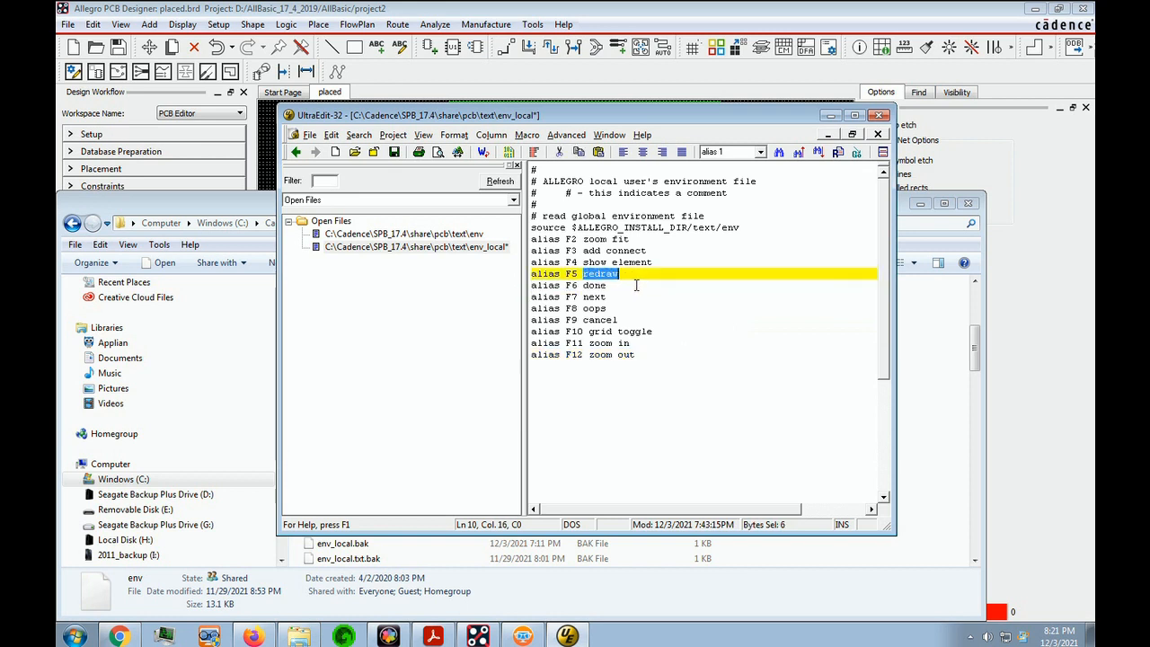
pyautogui.write('a')
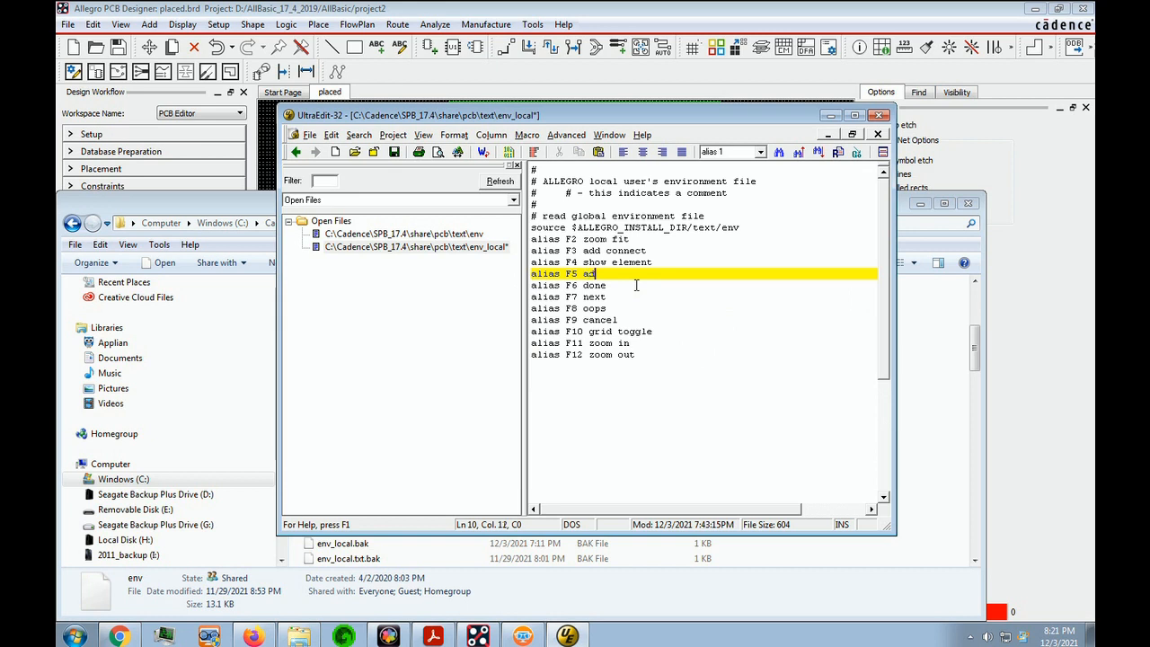
pyautogui.write('dd connect')
pyautogui.doubleClick(594, 286)
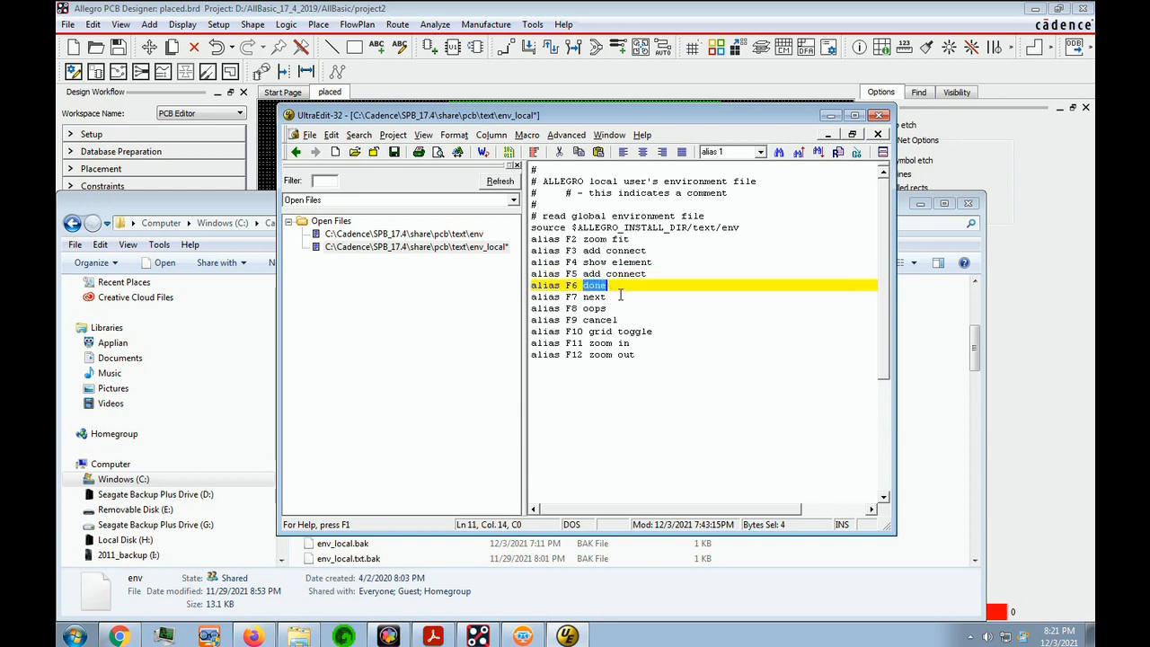
pyautogui.write('delete')
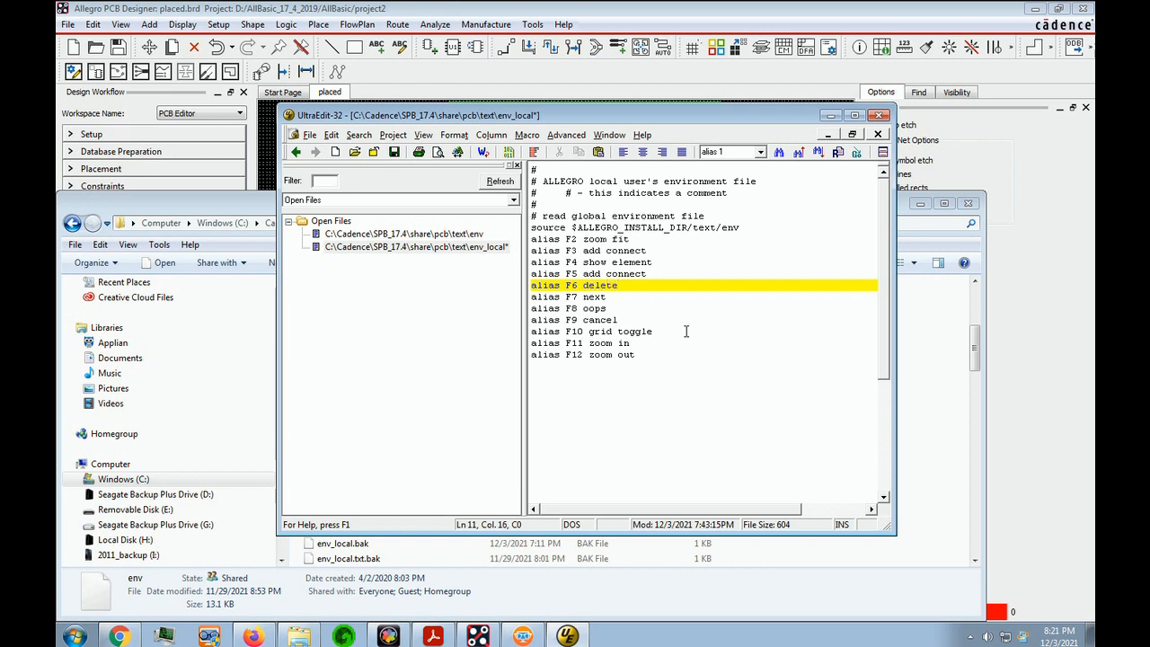
# Change the F7 alias to "slide" and save the env_local file
pyautogui.click(593, 297)
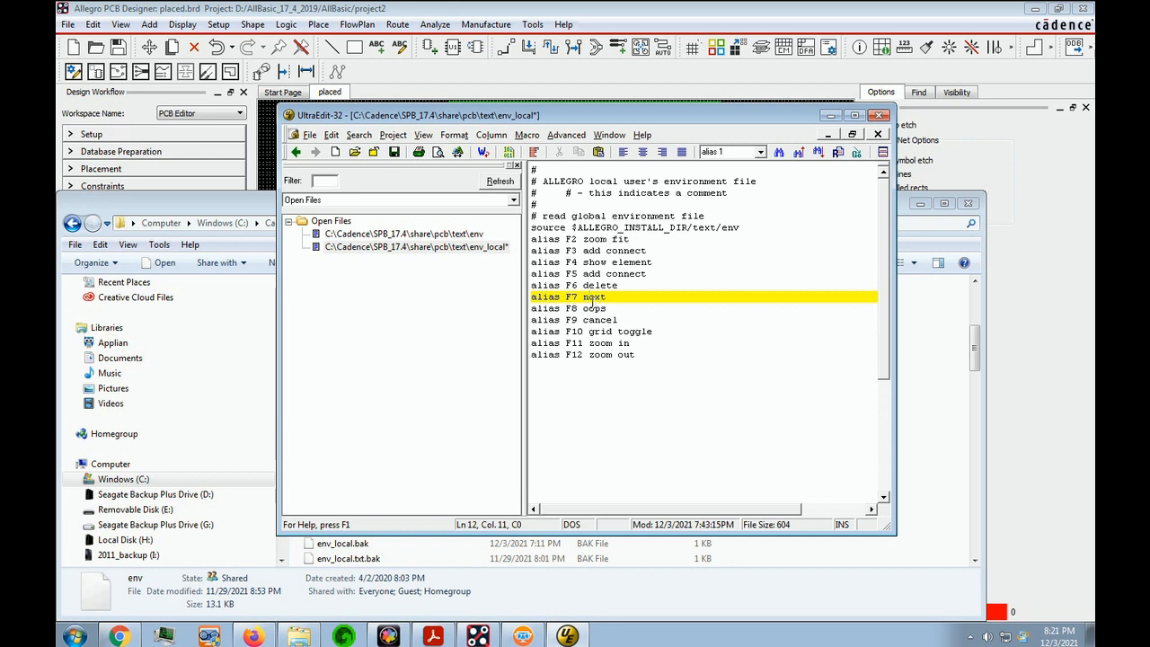
pyautogui.moveTo(584, 298); pyautogui.dragTo(618, 303)
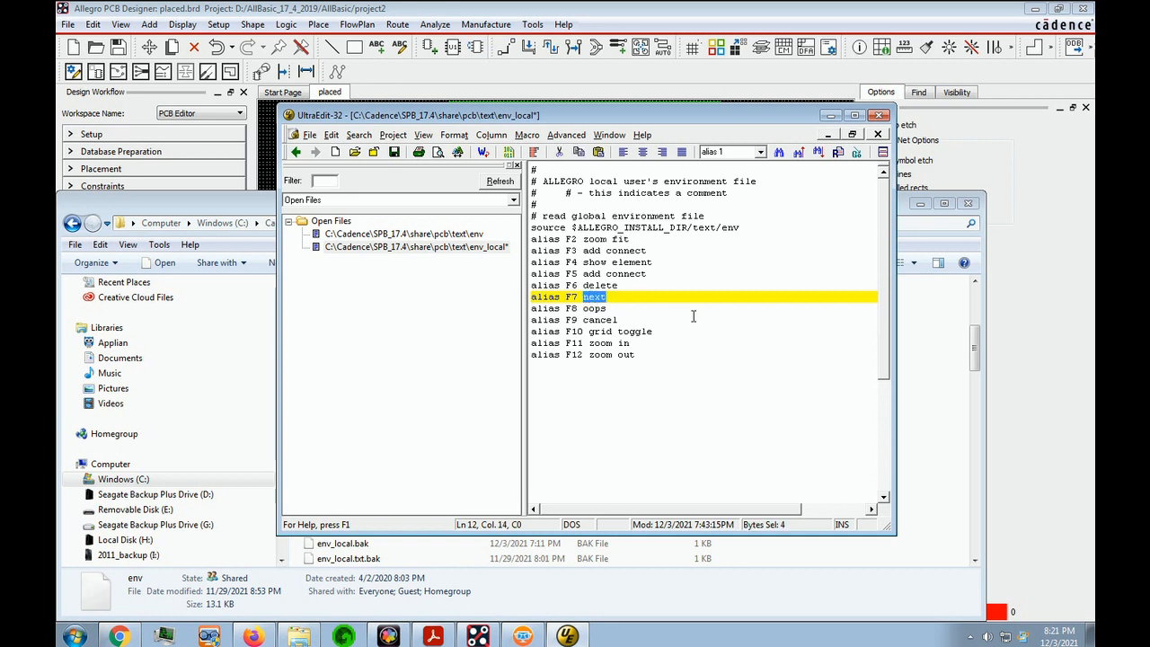
pyautogui.write('slid')
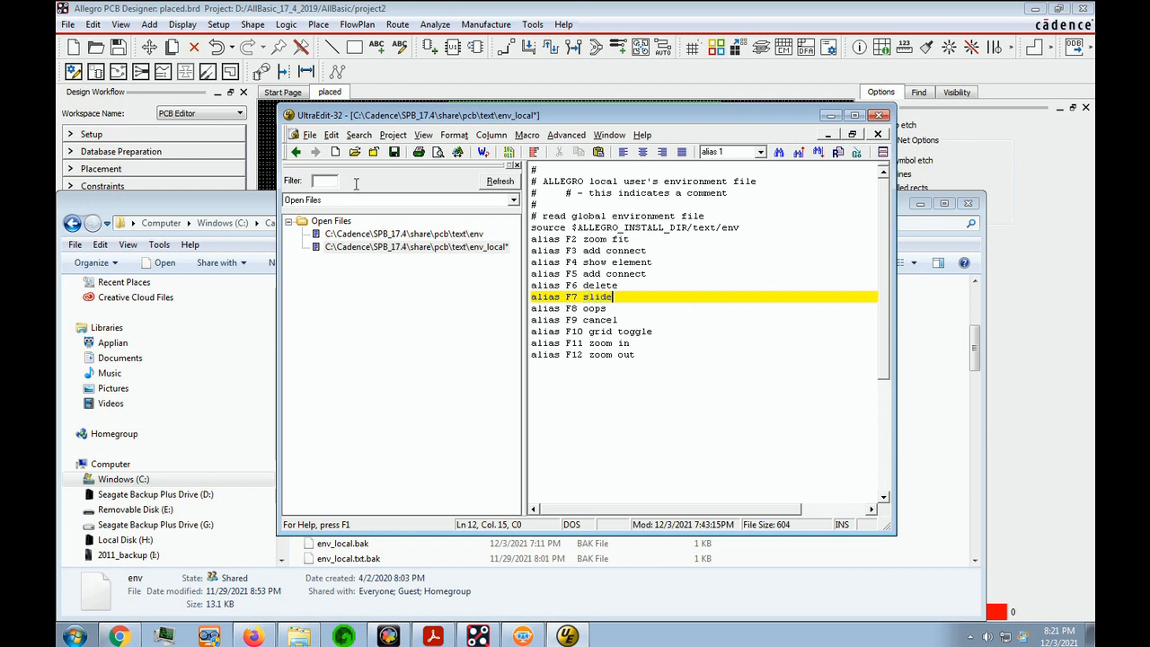
pyautogui.click(310, 135)
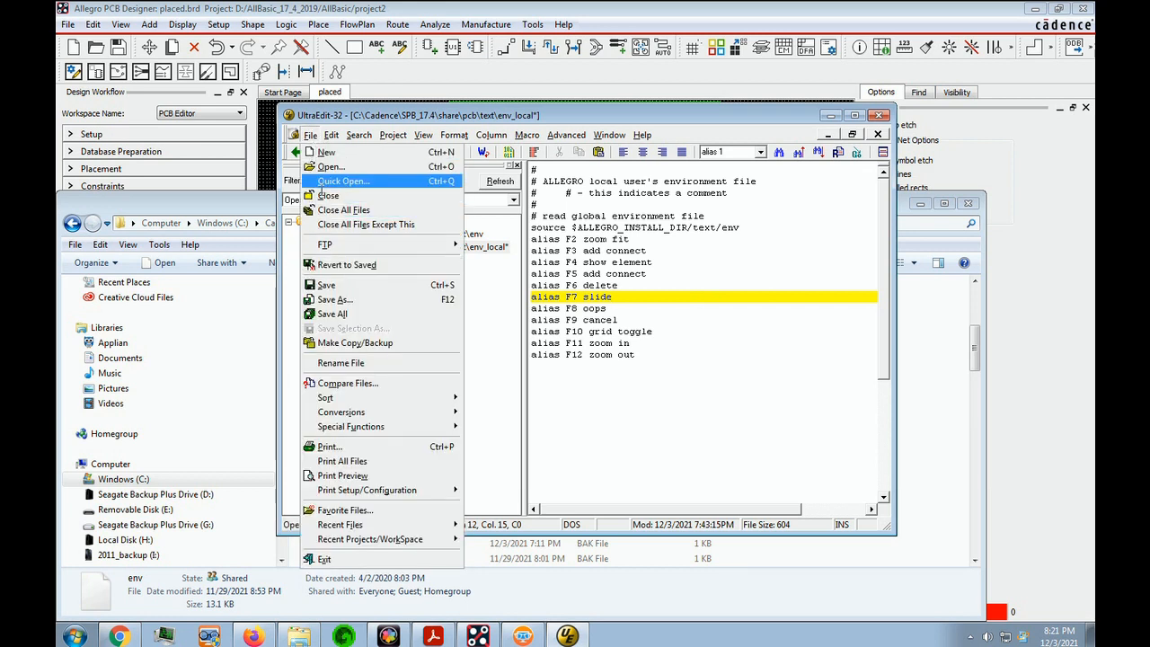
pyautogui.click(327, 285)
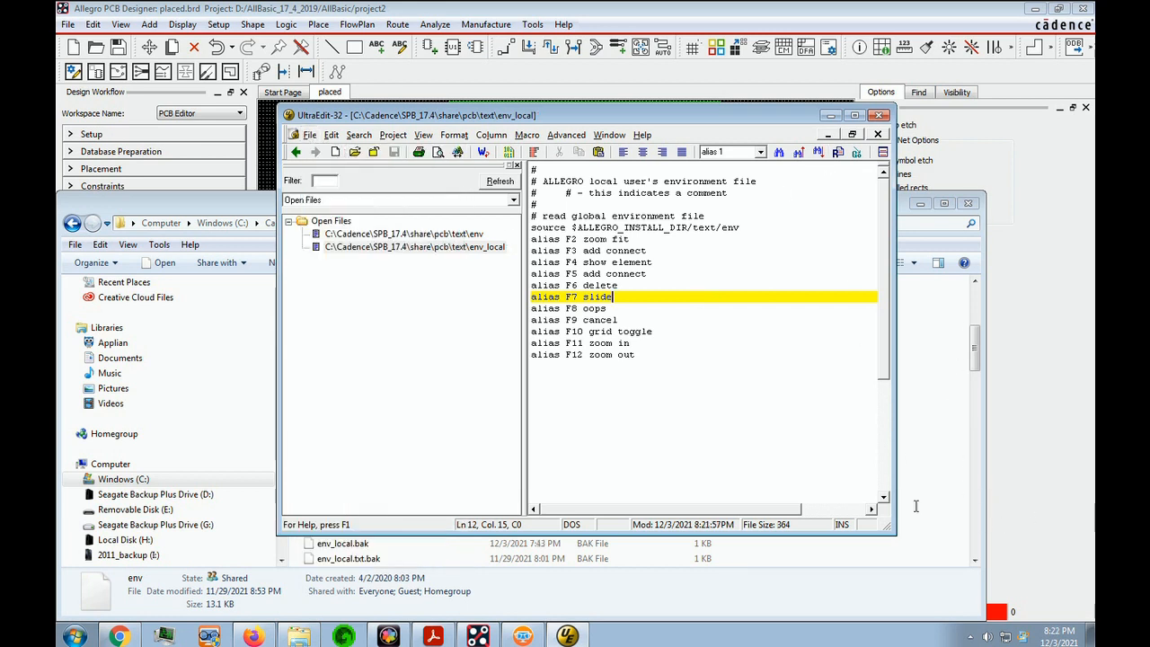
# Close UltraEdit and select the env_local file in the text folder
pyautogui.click(978, 231)
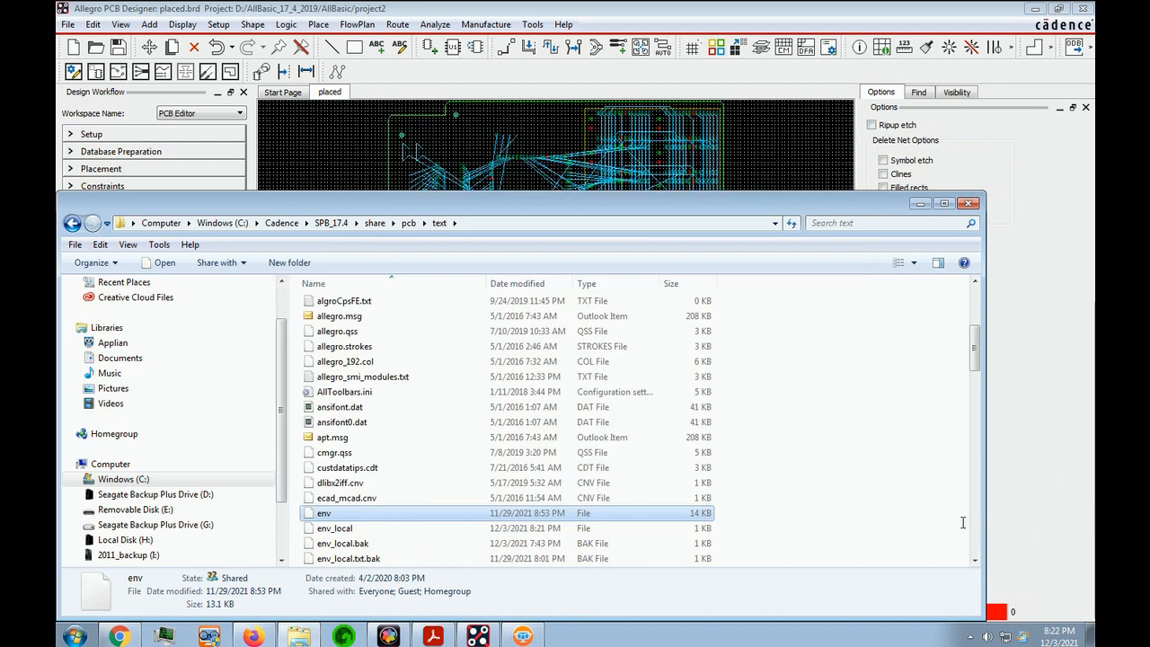
pyautogui.click(1029, 495)
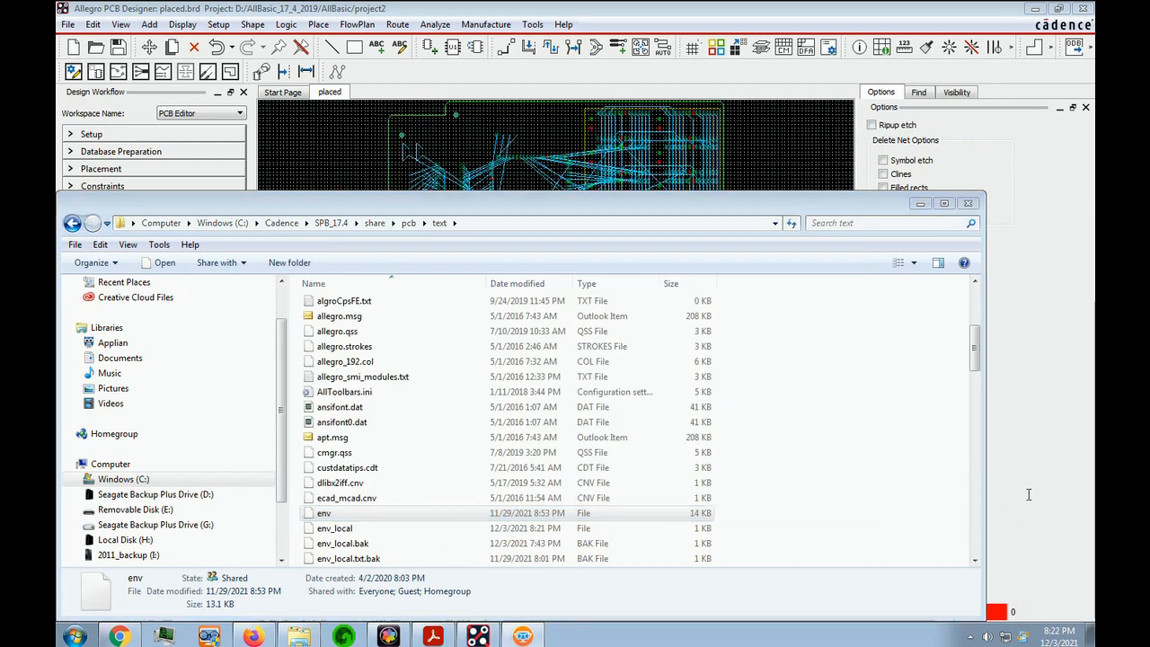
pyautogui.click(345, 530)
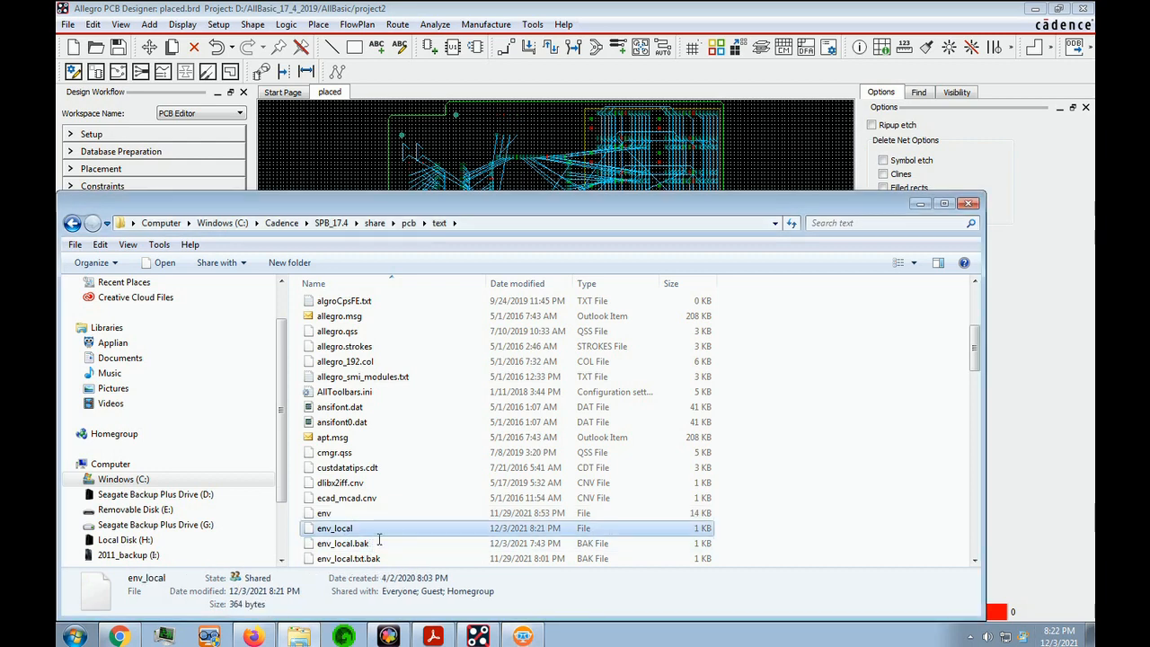
# Open the project2 folder inside AllBasic_17_4_2019\AllBasic on the D: drive
pyautogui.click(197, 499)
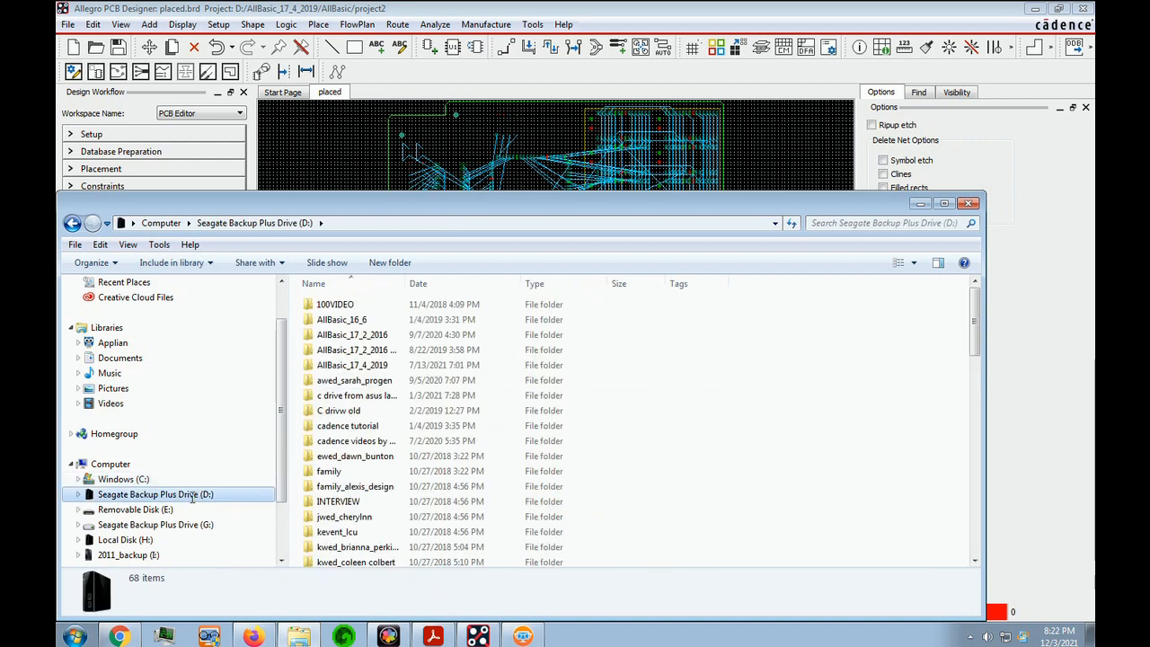
pyautogui.doubleClick(376, 365)
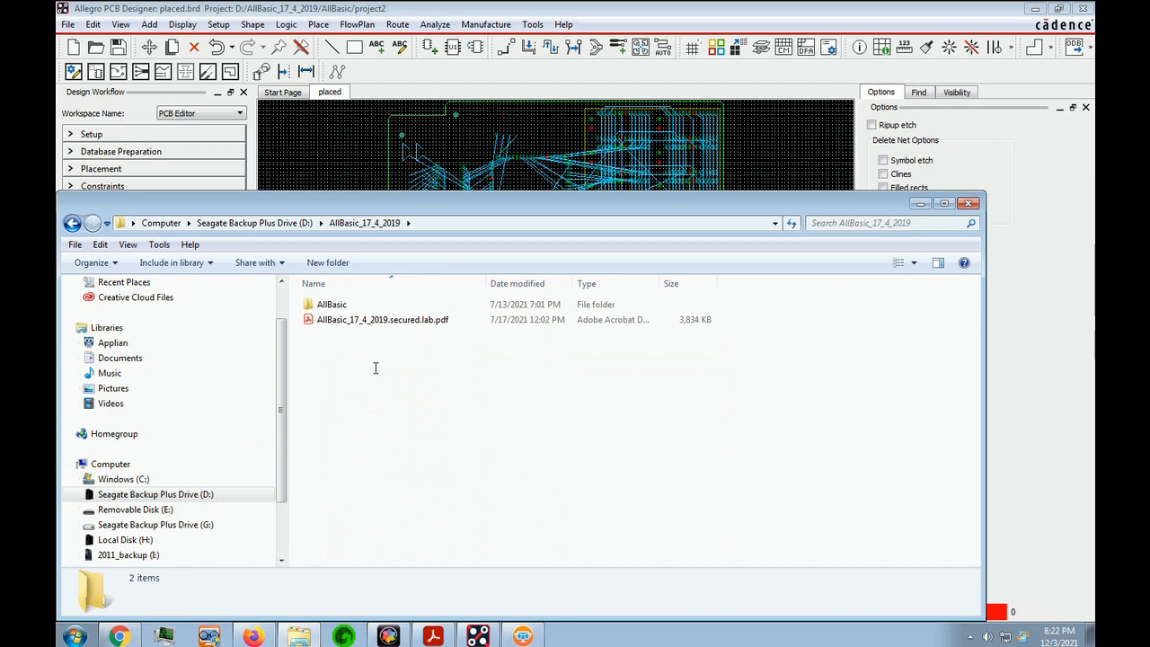
pyautogui.doubleClick(340, 309)
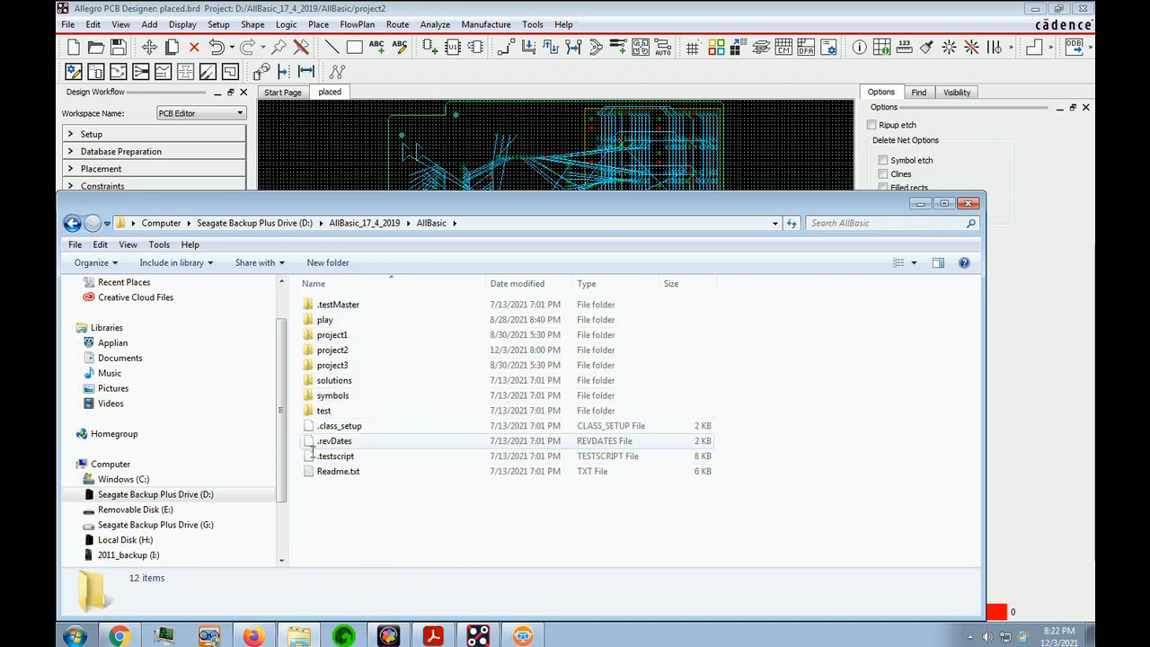
pyautogui.doubleClick(345, 357)
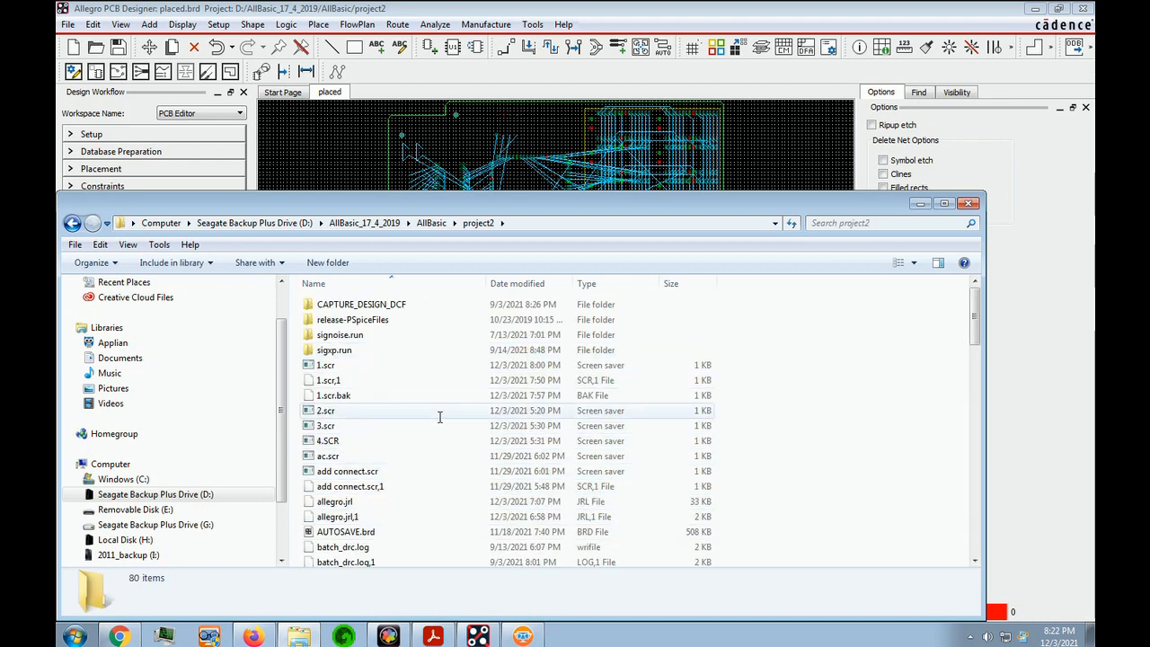
pyautogui.click(440, 410)
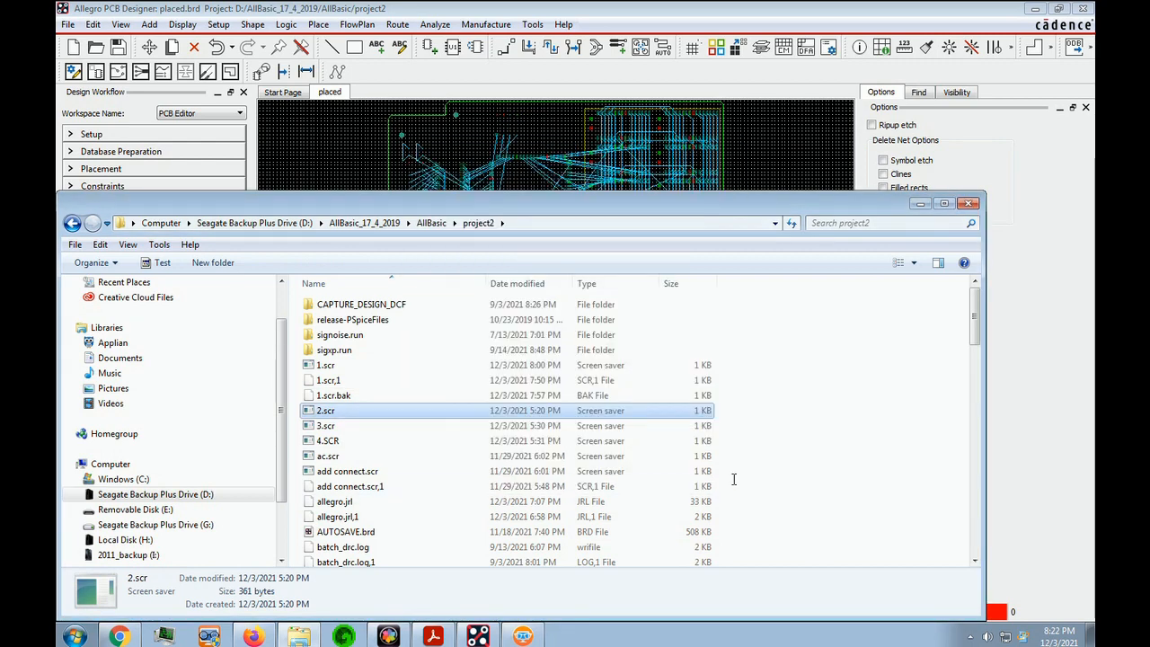
# Switch to Allegro PCB Designer and run the command "source env_local" to load the function-key aliases
pyautogui.click(1022, 485)
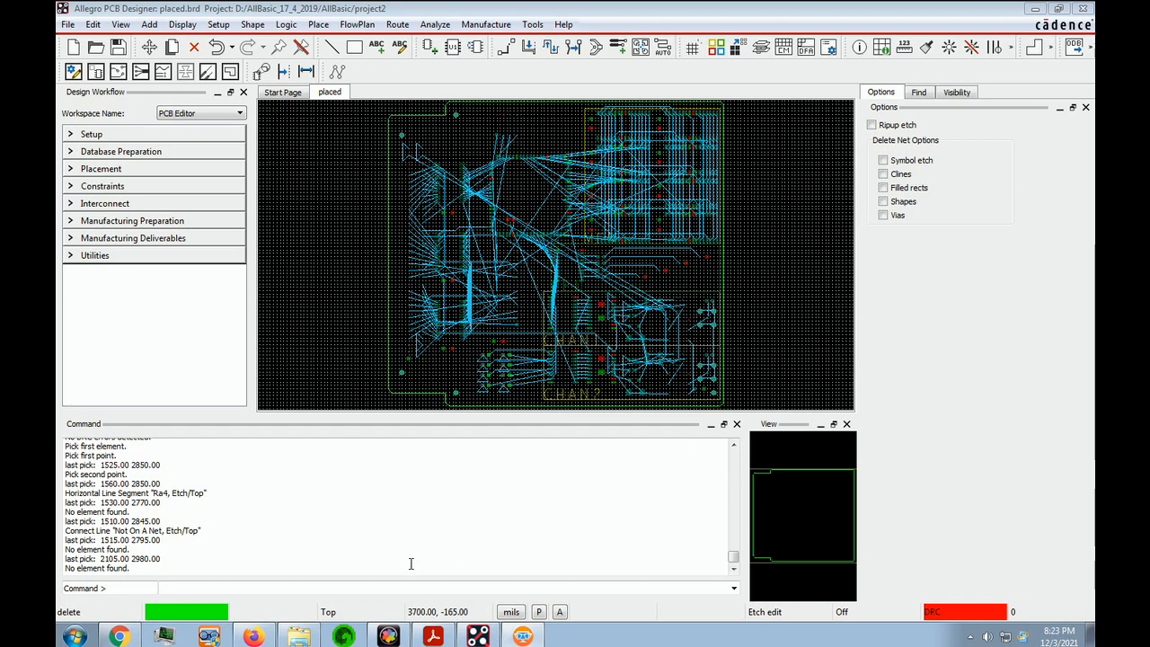
pyautogui.write('sourc')
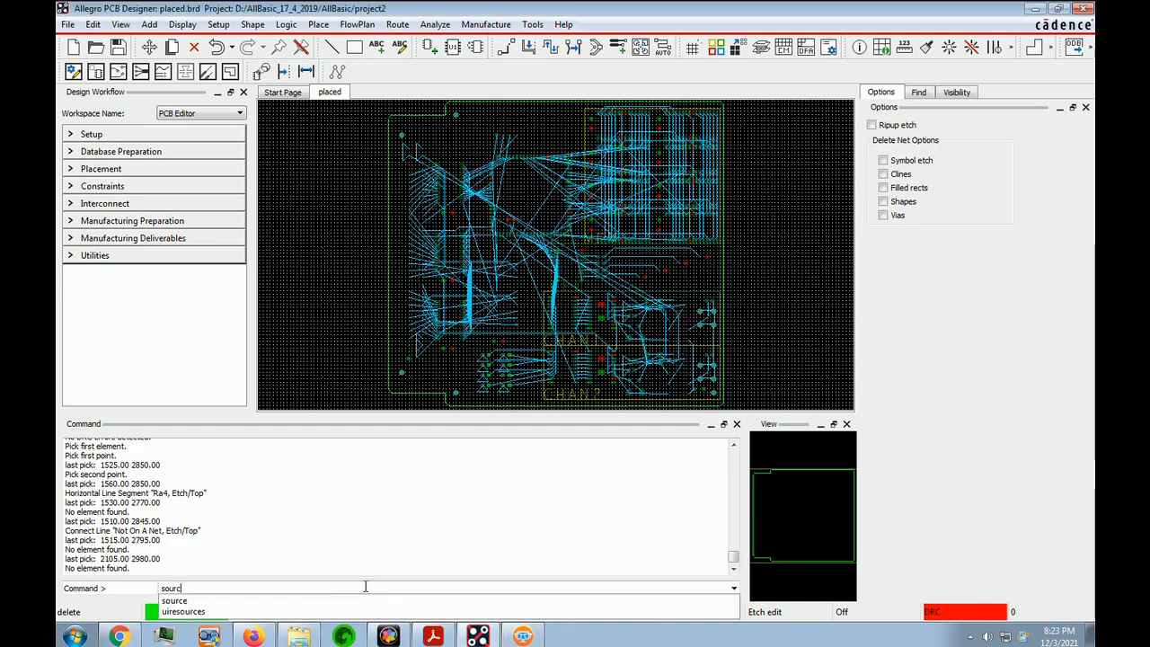
pyautogui.write('e env_local')
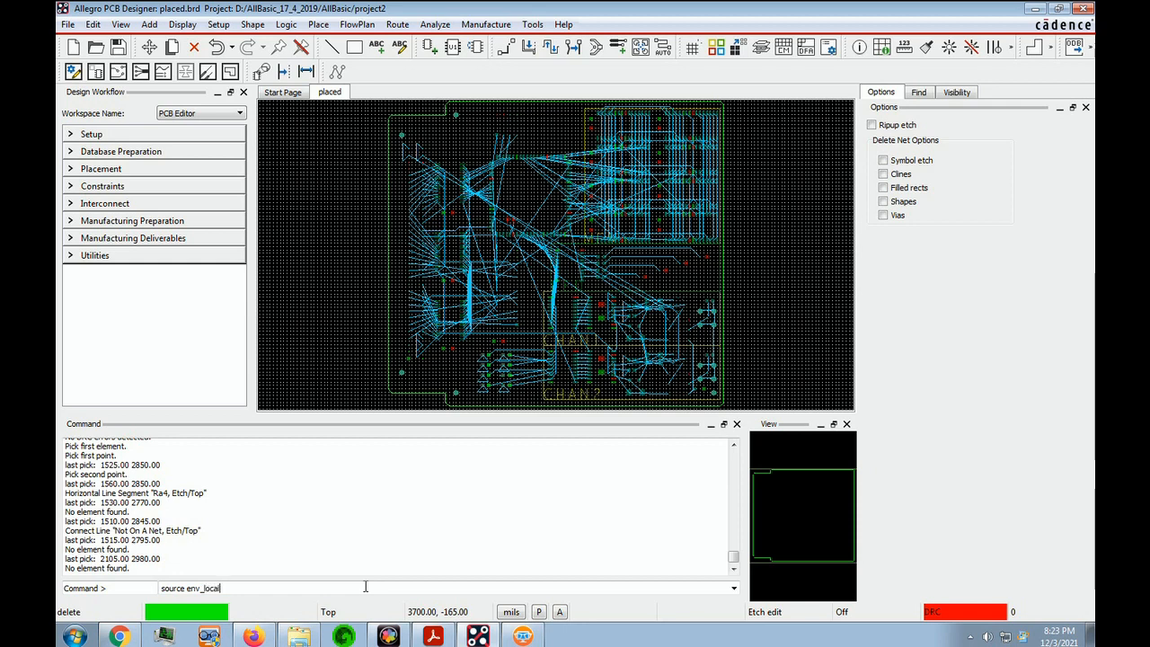
pyautogui.press('Return')
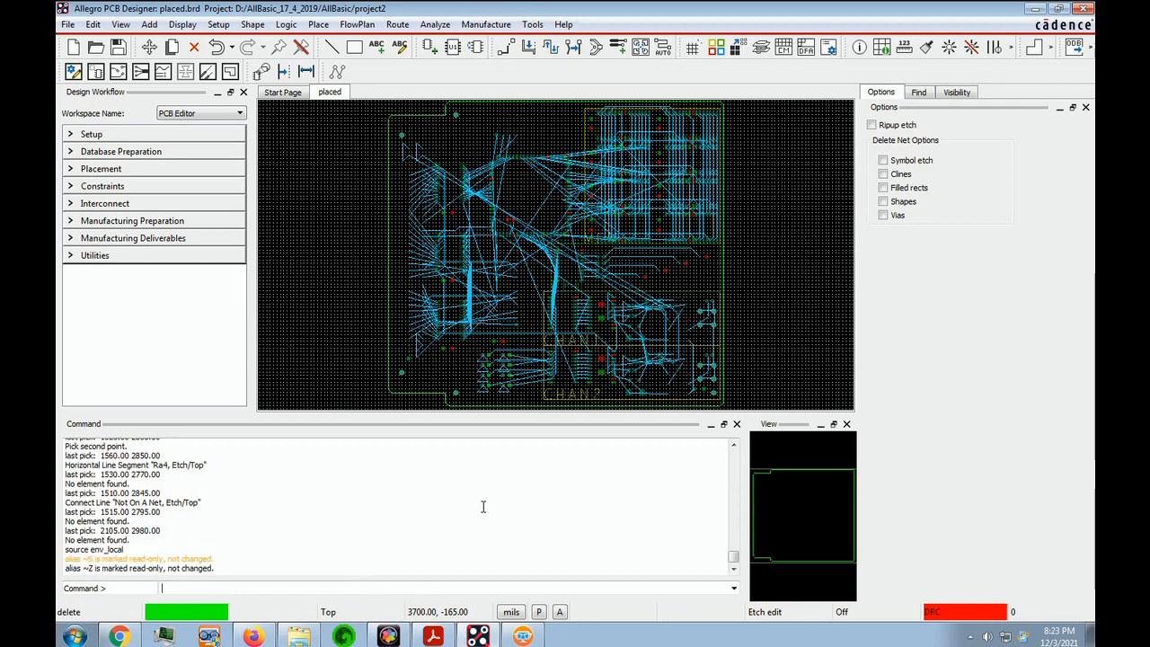
# Test the function-key aliases by starting the Add Connect and Delete commands
pyautogui.click(332, 375)
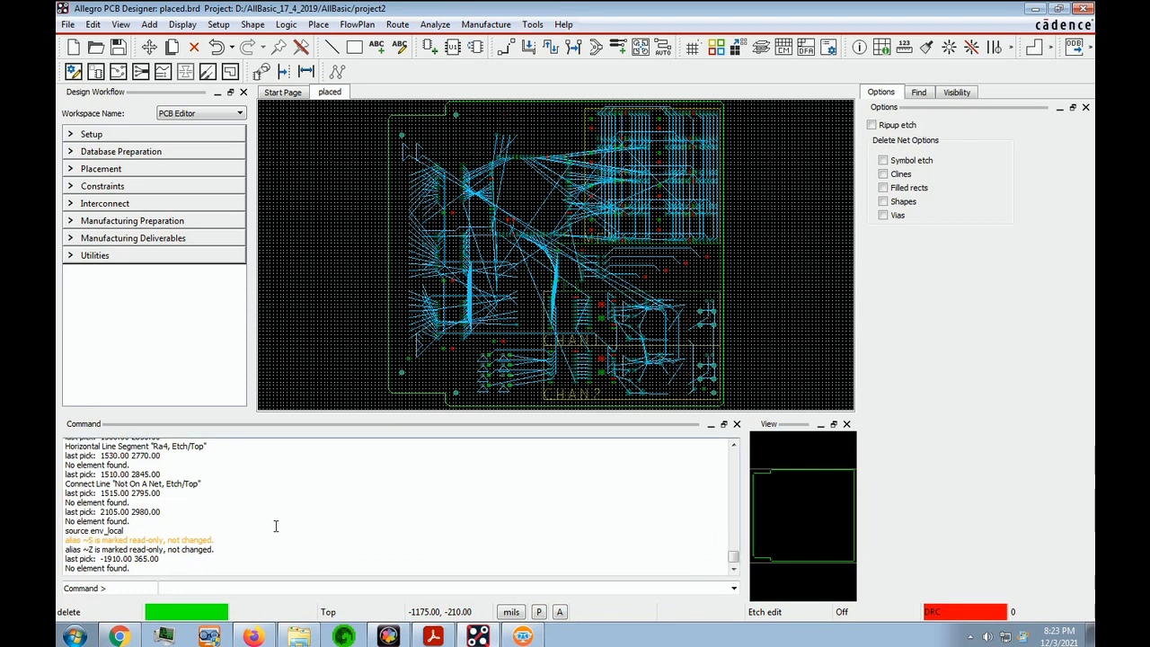
pyautogui.click(325, 324)
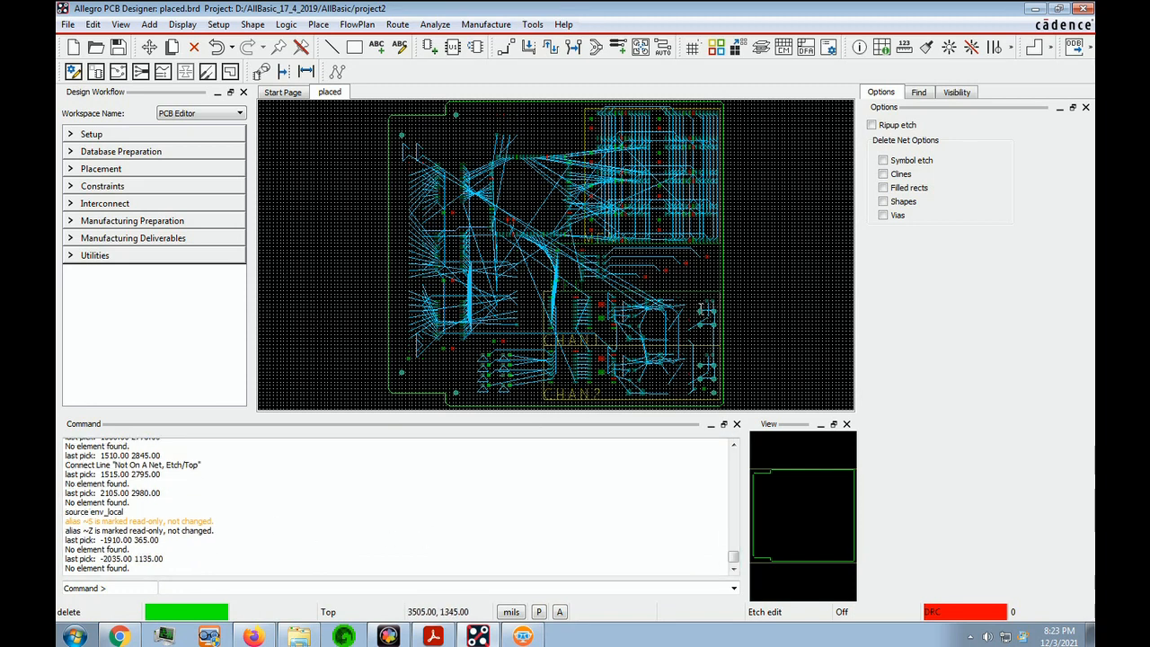
pyautogui.press('F3')
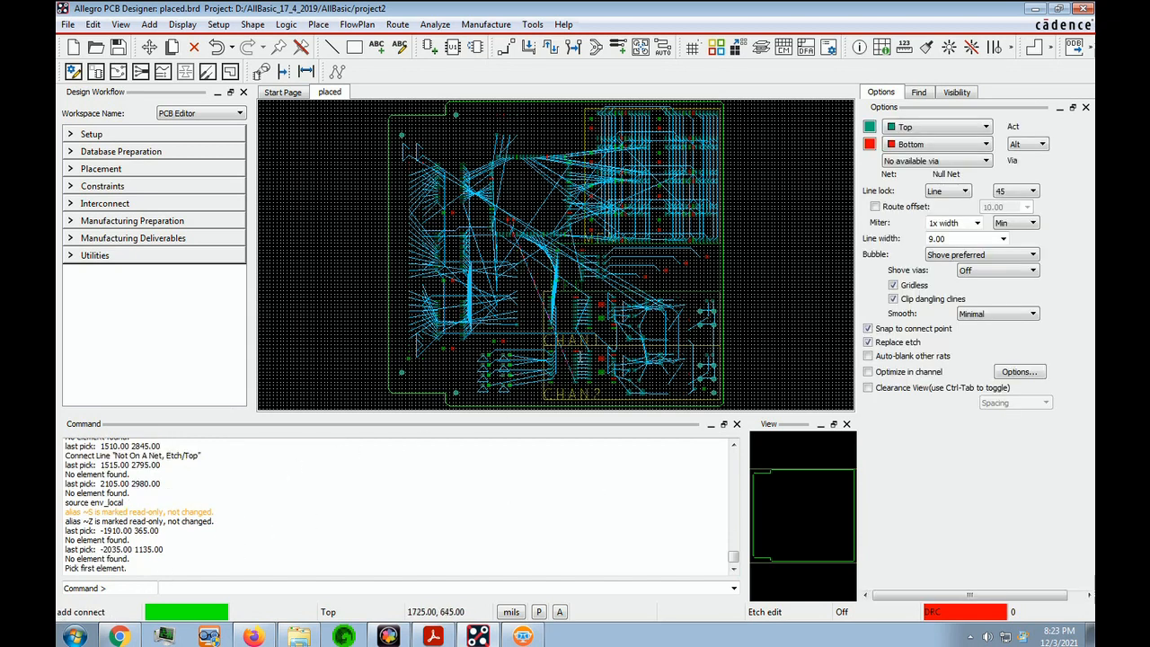
pyautogui.press('Delete')
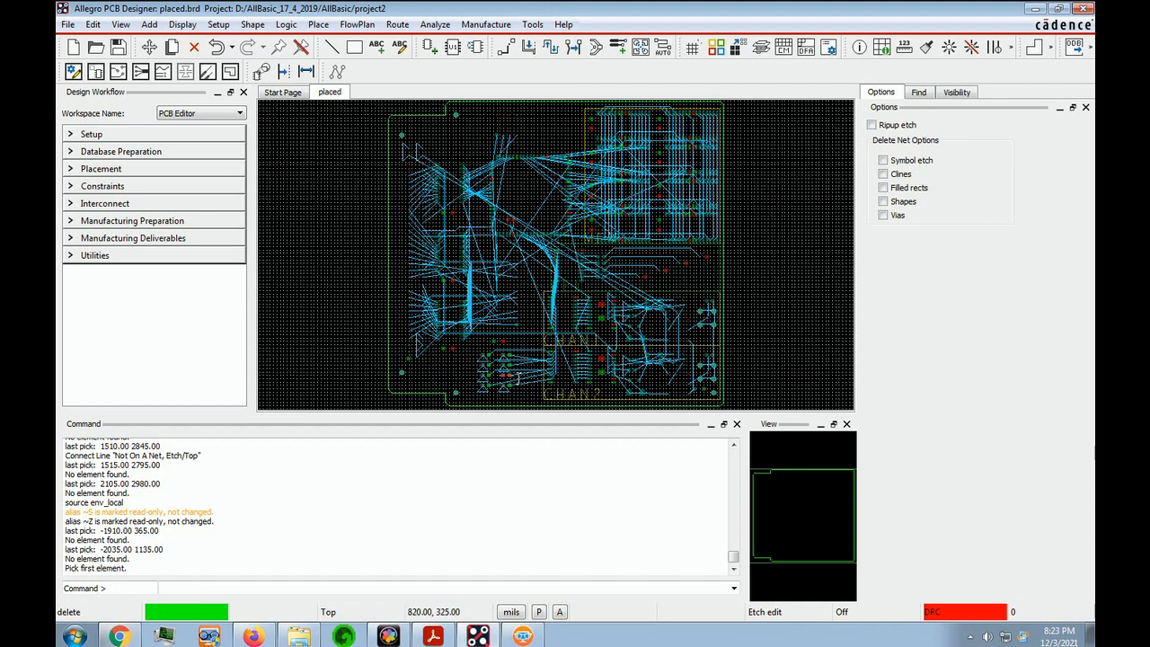
pyautogui.press('F3')
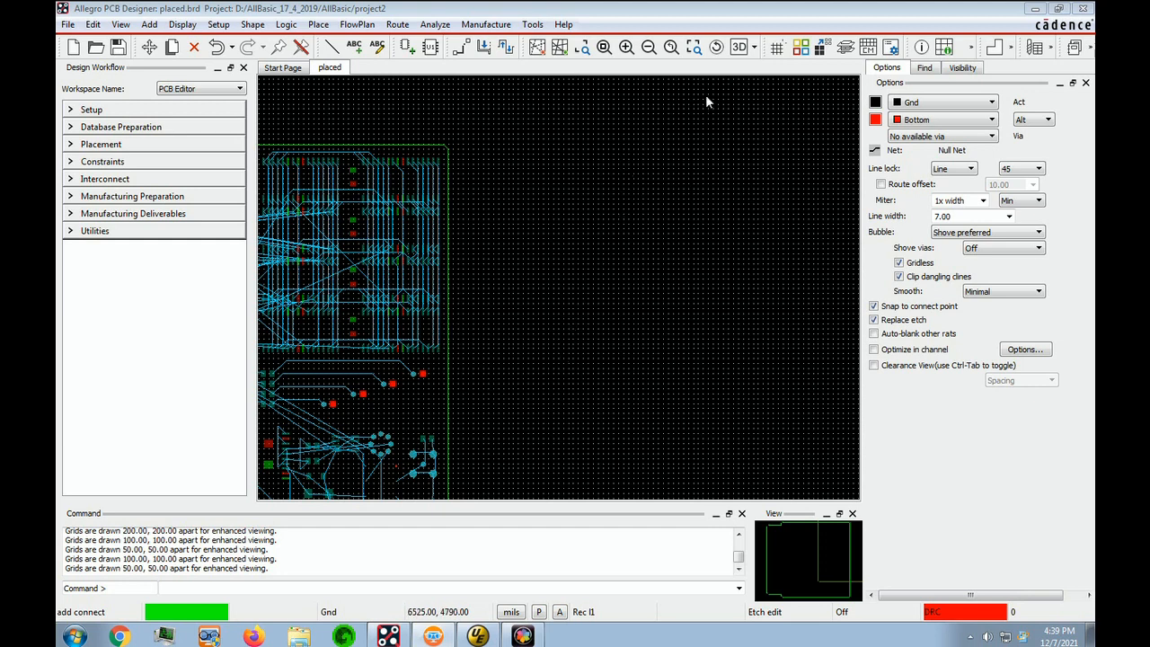
# Open the Color Dialog and examine the Stack-Up Conductor and Board geometry layer settings
pyautogui.click(799, 52)
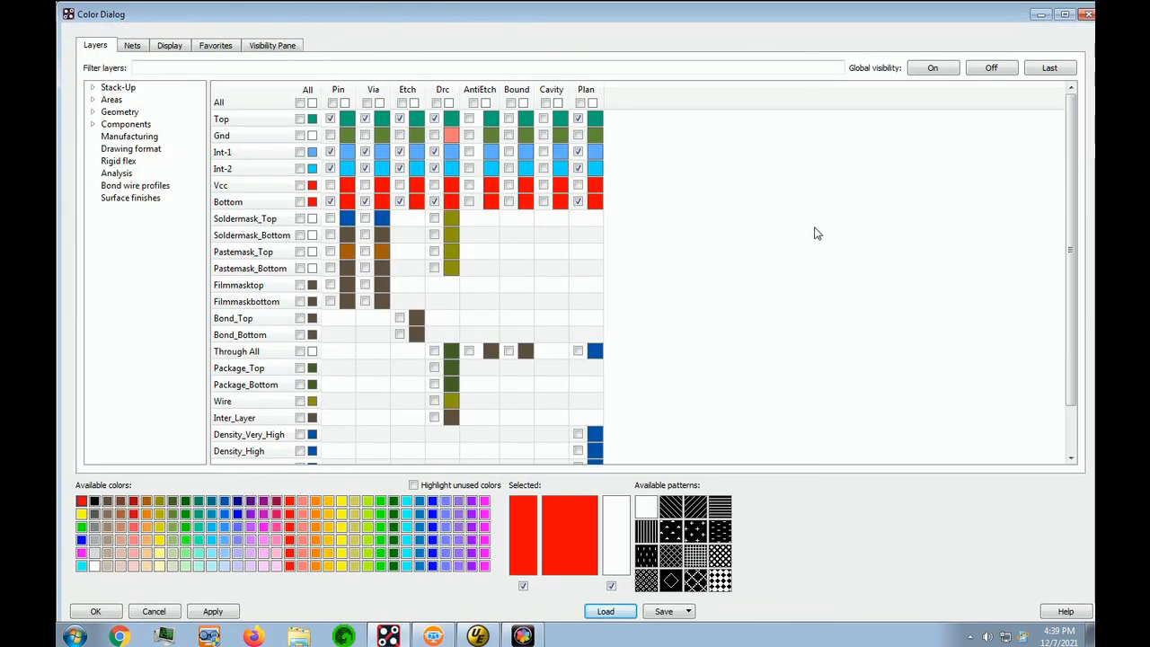
pyautogui.click(93, 88)
pyautogui.click(135, 99)
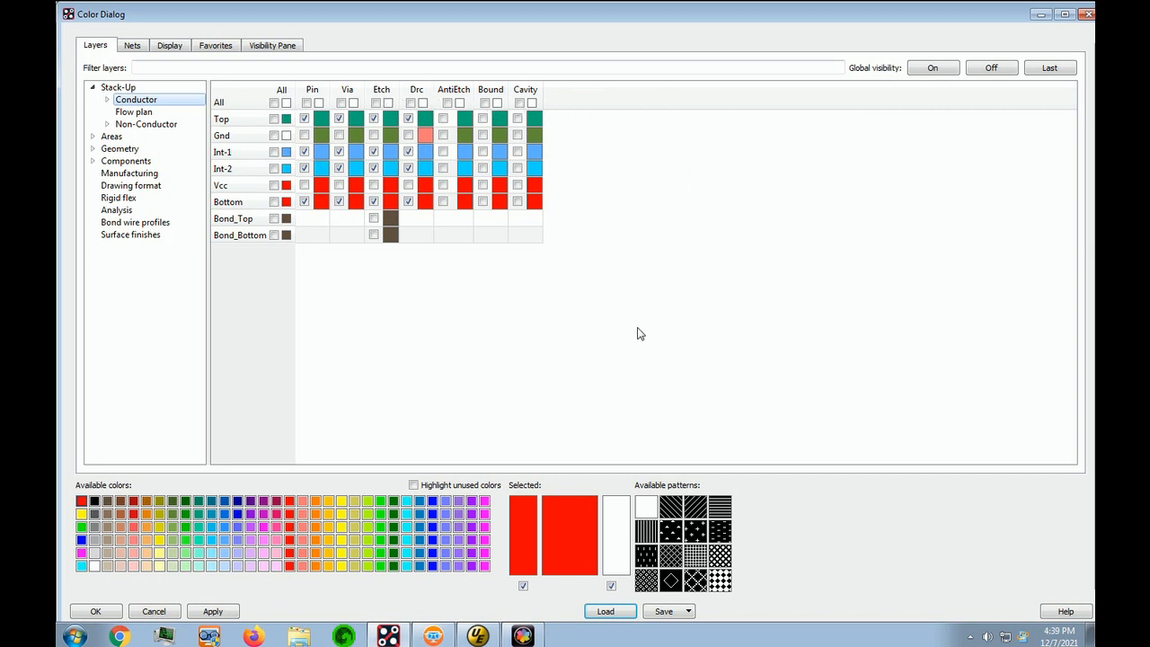
pyautogui.click(92, 148)
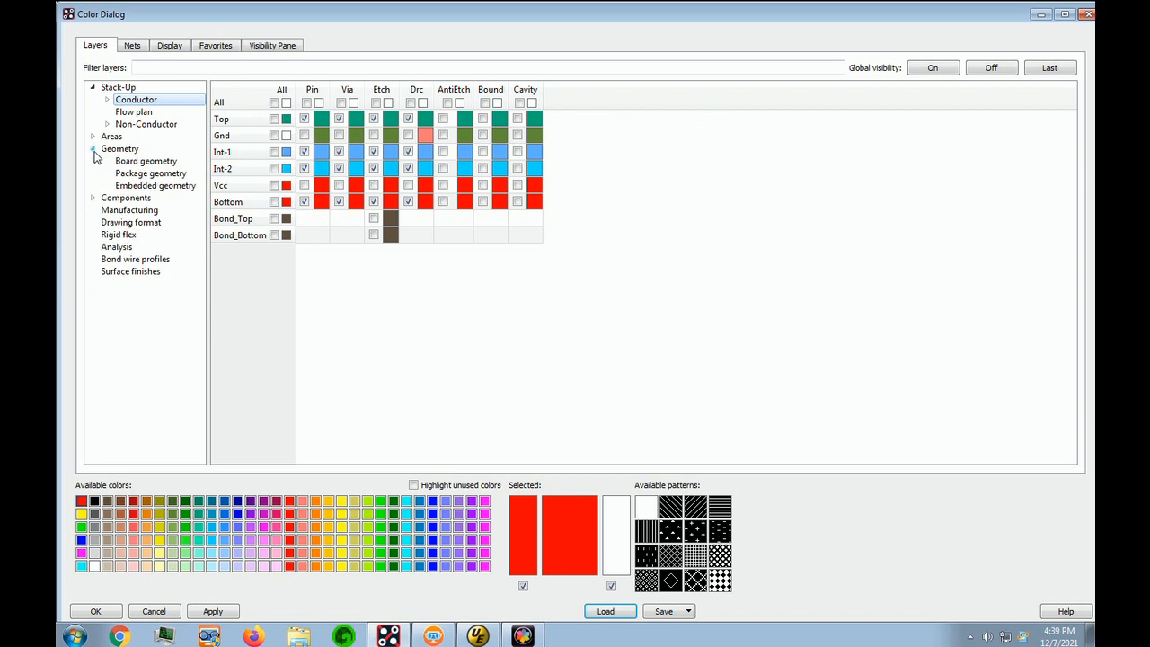
pyautogui.click(167, 162)
pyautogui.click(311, 269)
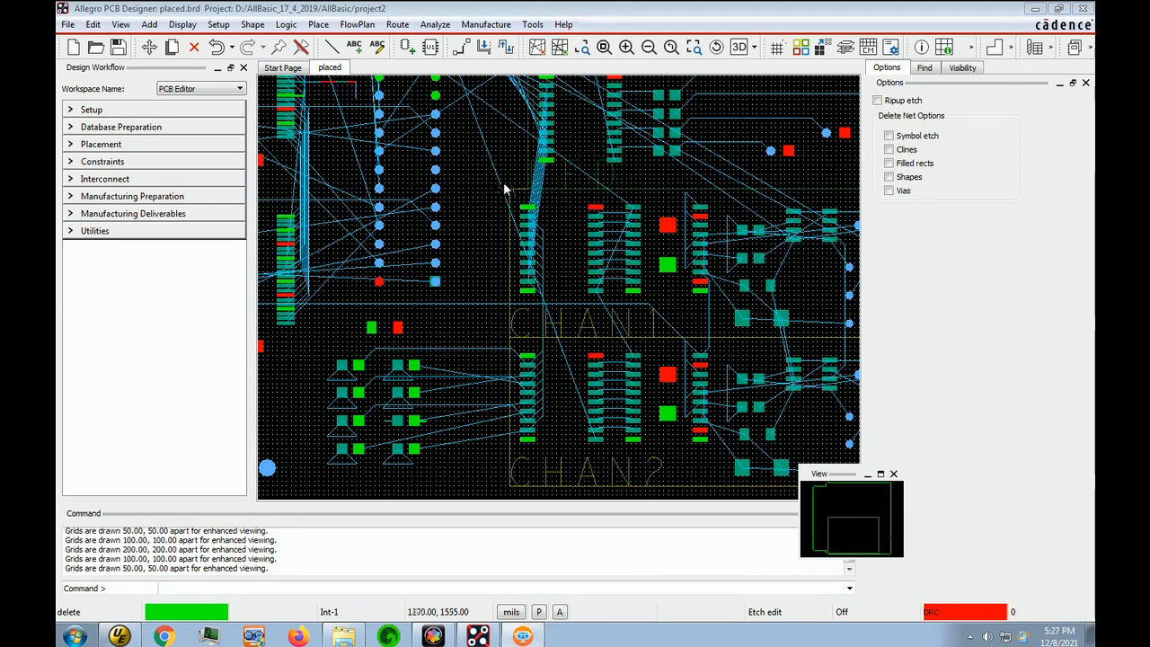
# Start recording a script named l1
pyautogui.click(67, 25)
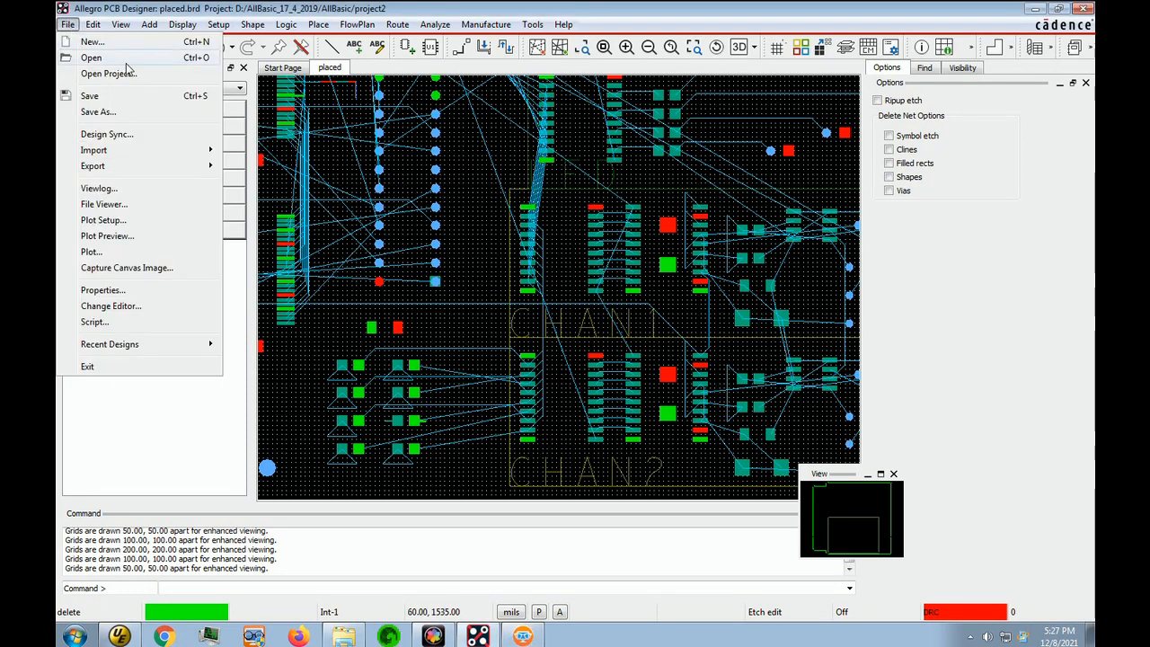
pyautogui.click(110, 320)
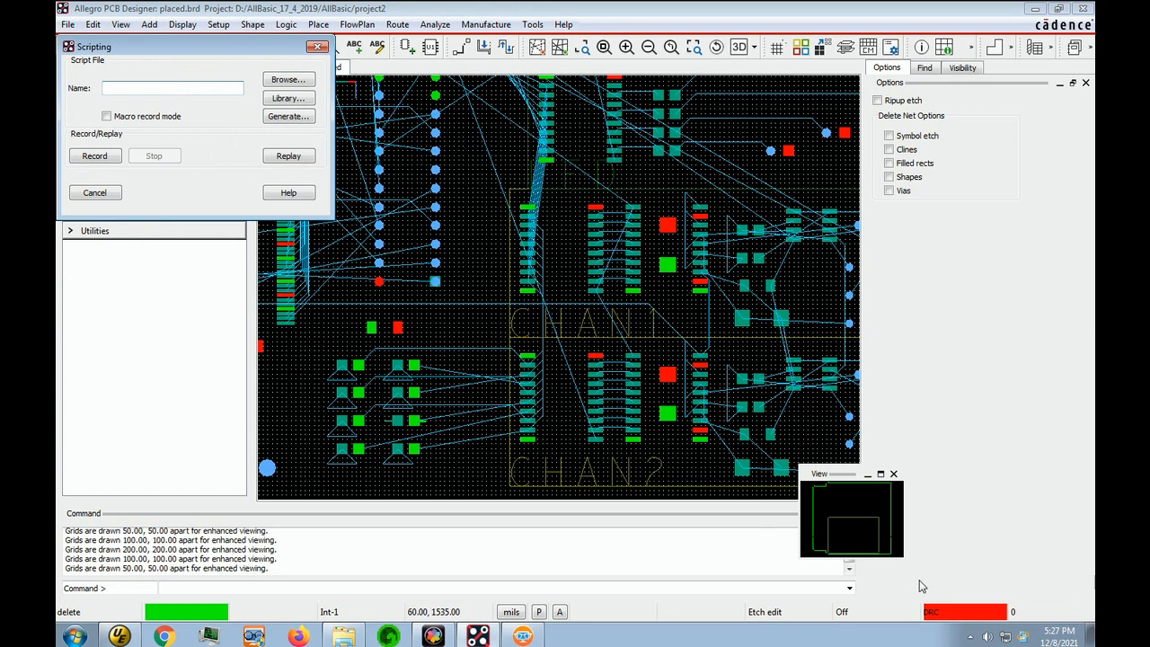
pyautogui.click(904, 554)
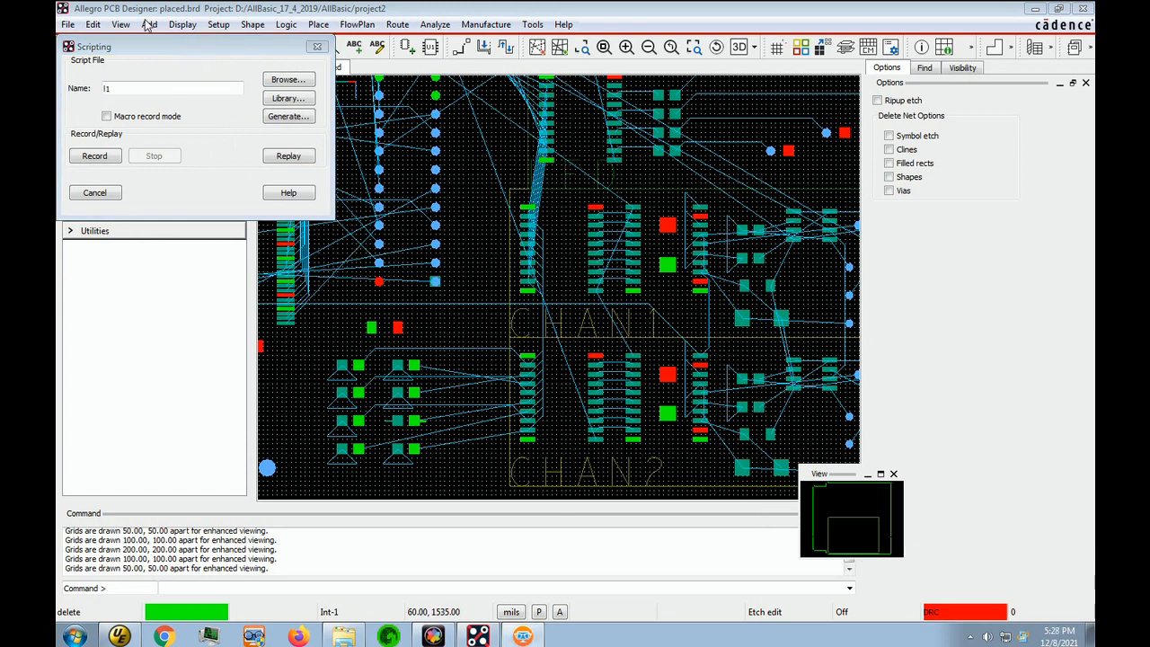
pyautogui.click(121, 87)
pyautogui.write('l1')
pyautogui.click(93, 160)
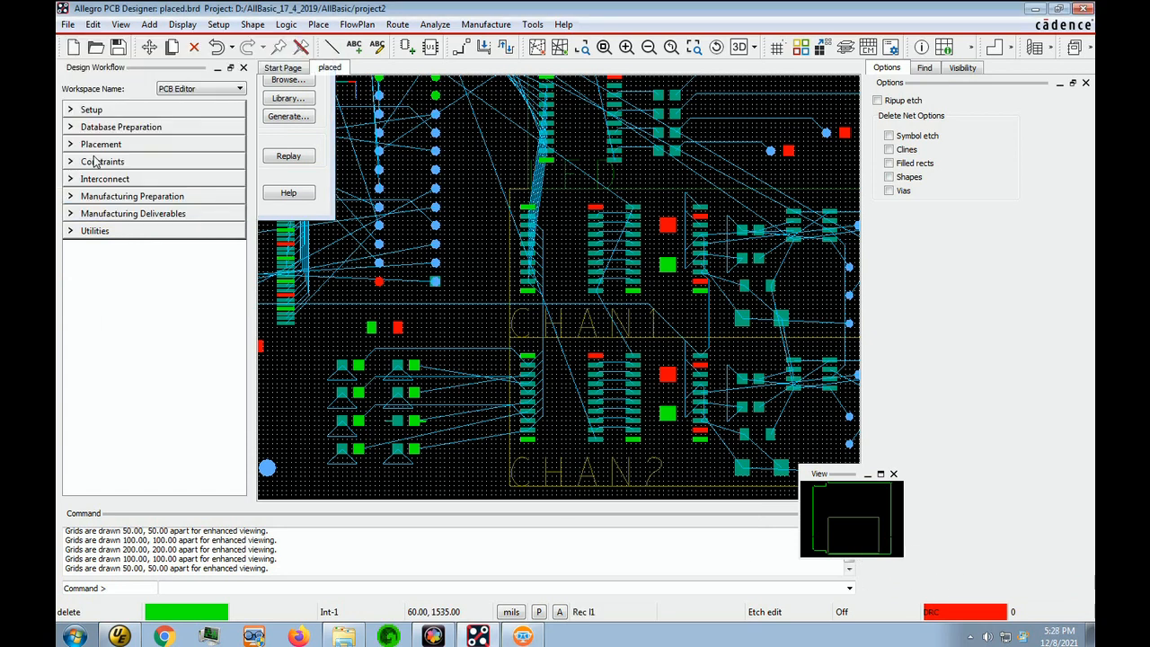
# Start Add Connect with Top as the active layer and Bottom as the alternate layer, and stop the script recording
pyautogui.click(461, 48)
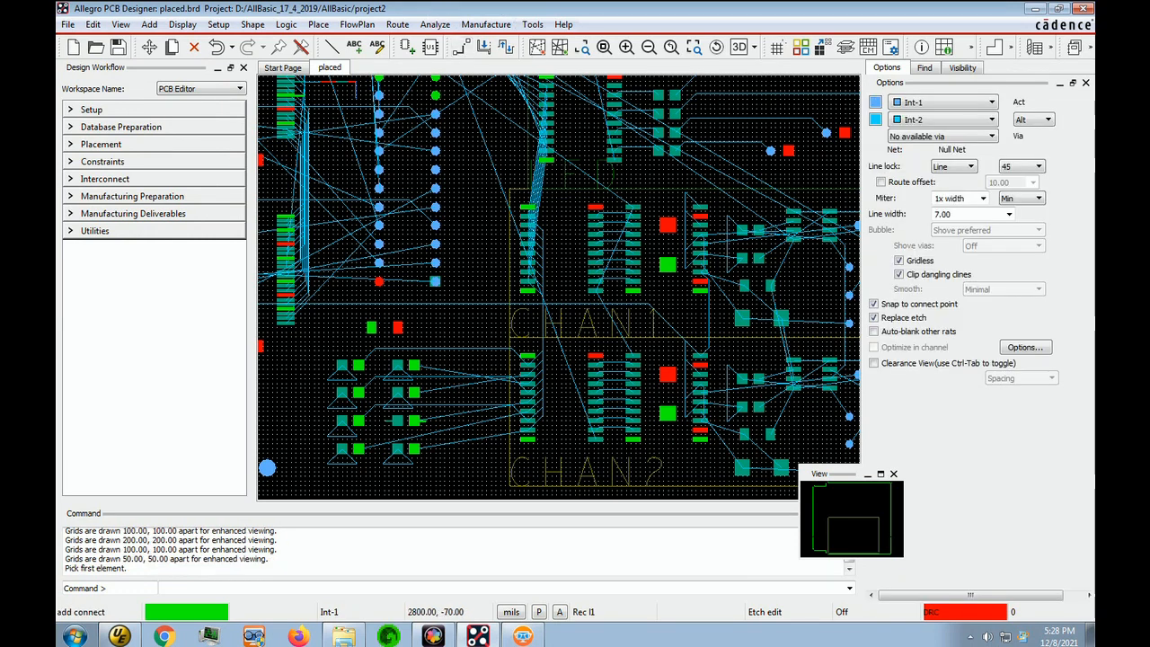
pyautogui.click(992, 106)
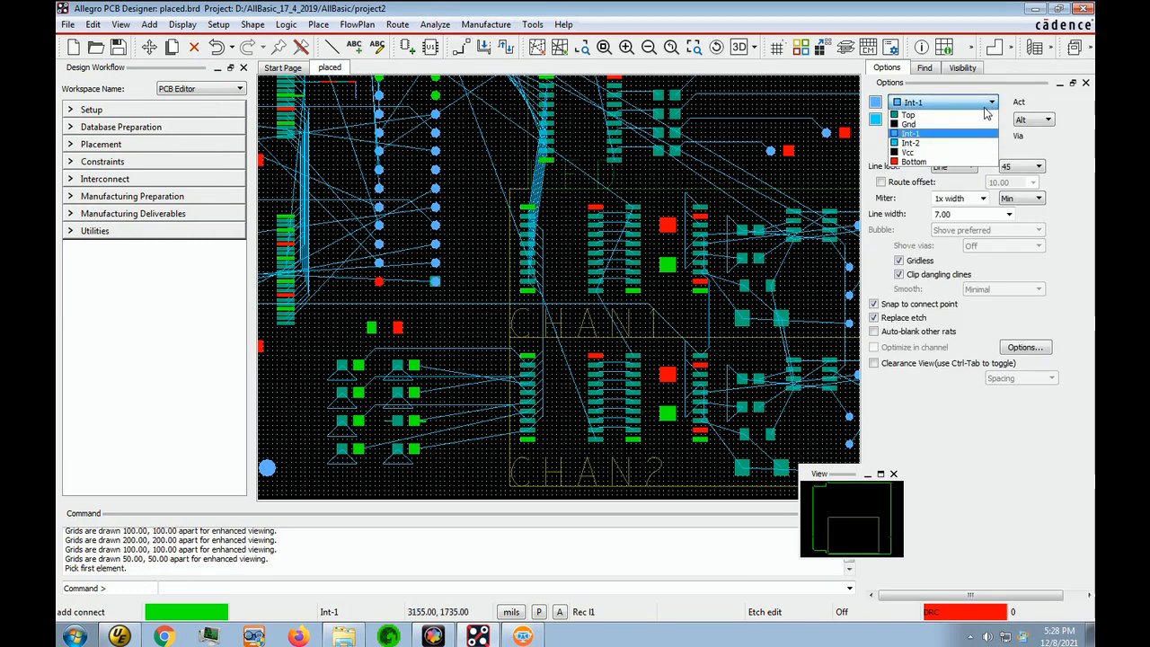
pyautogui.click(976, 113)
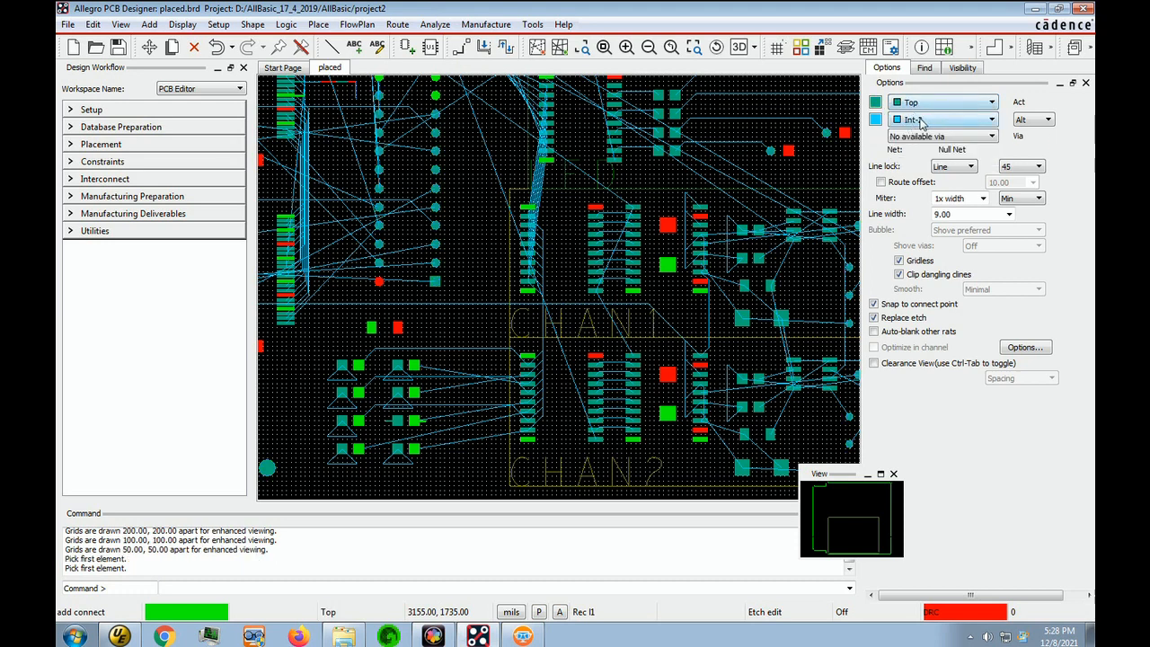
pyautogui.click(989, 122)
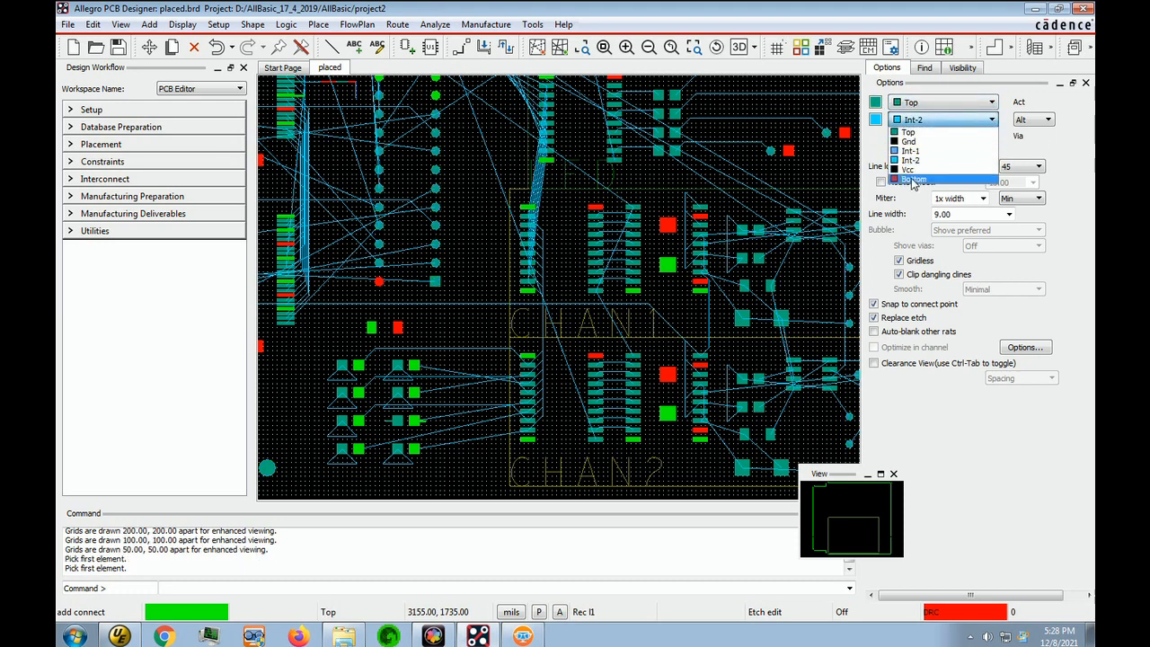
pyautogui.click(914, 179)
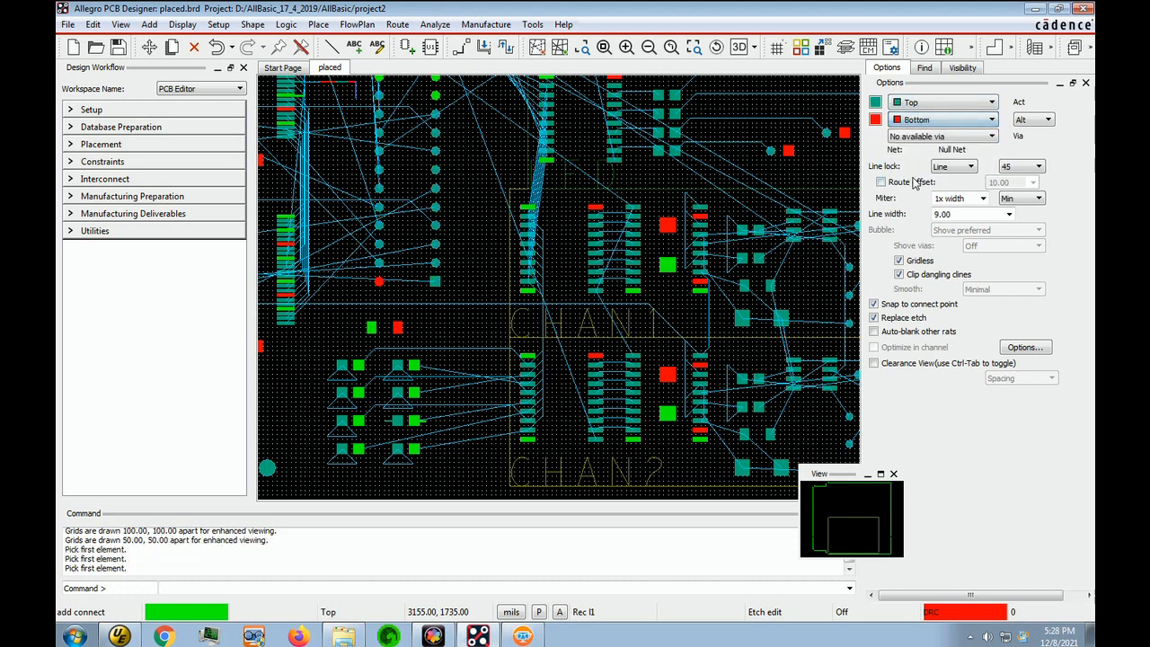
pyautogui.click(67, 24)
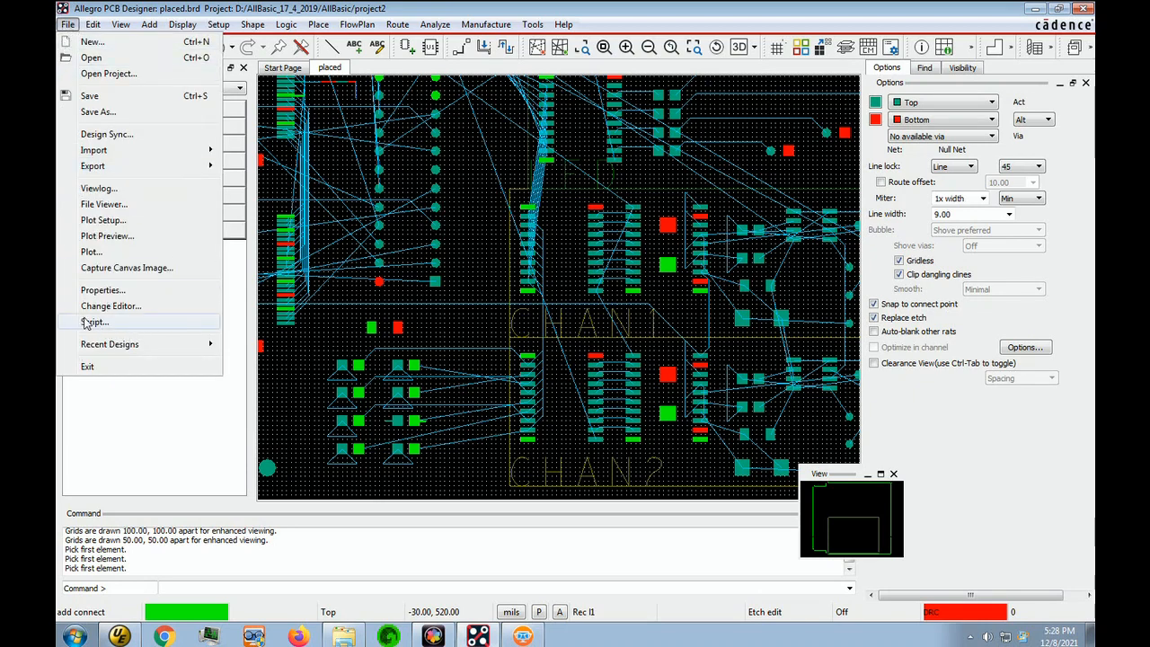
pyautogui.click(85, 323)
pyautogui.click(169, 158)
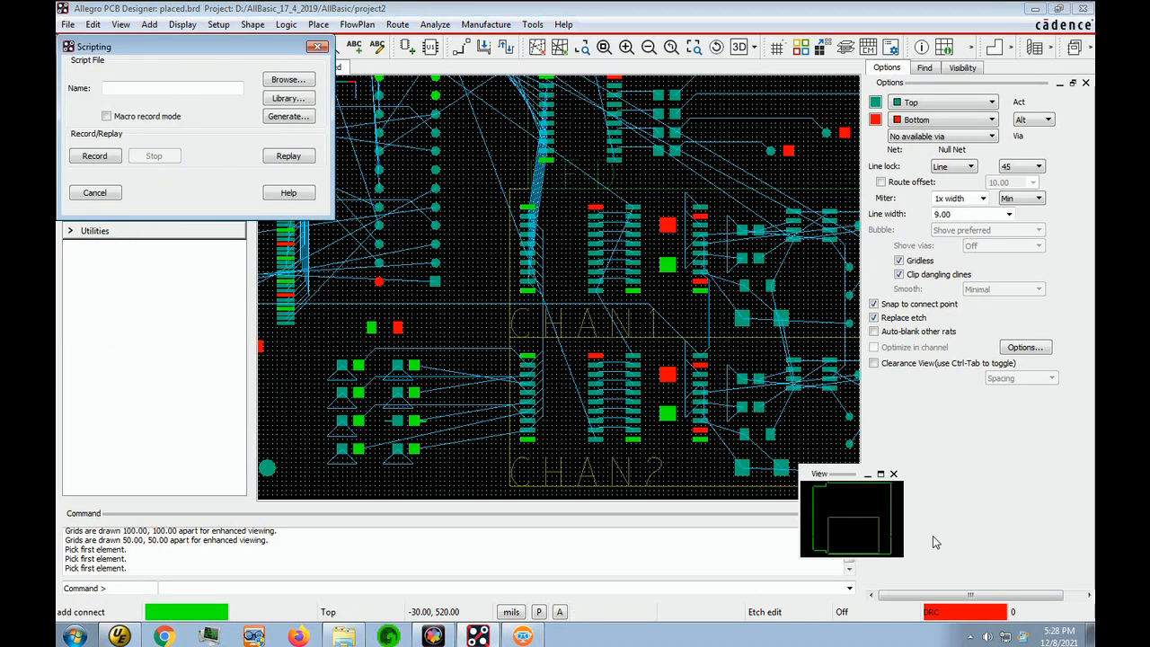
# Start recording a second script named l2
pyautogui.click(902, 556)
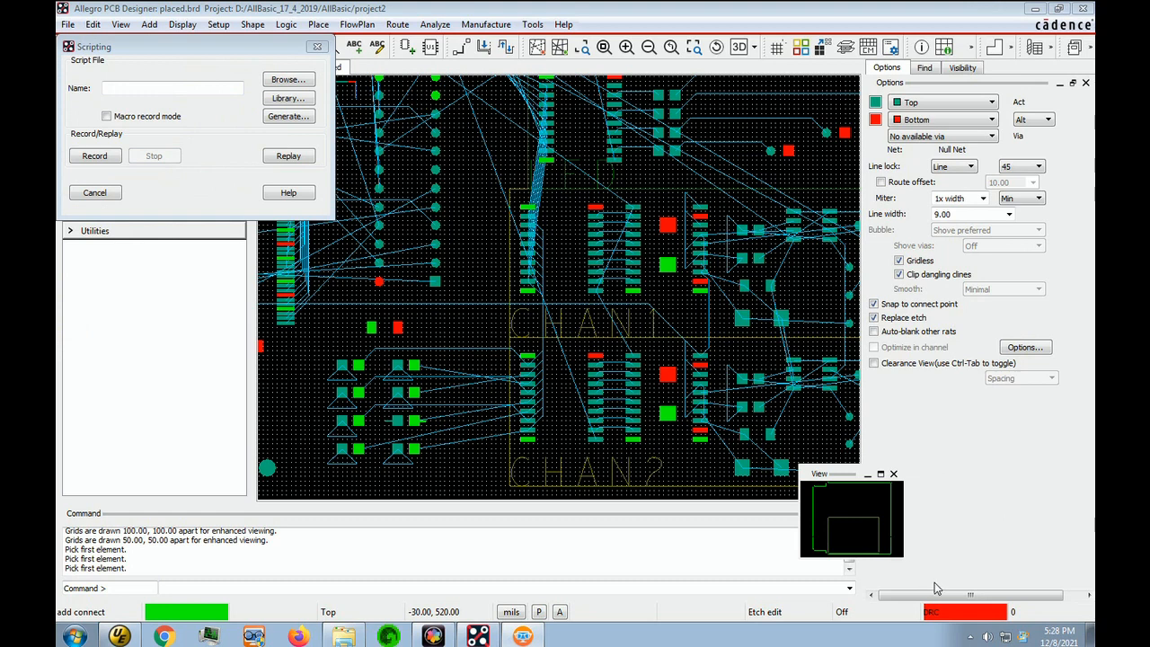
pyautogui.click(144, 88)
pyautogui.write('l2')
pyautogui.click(94, 157)
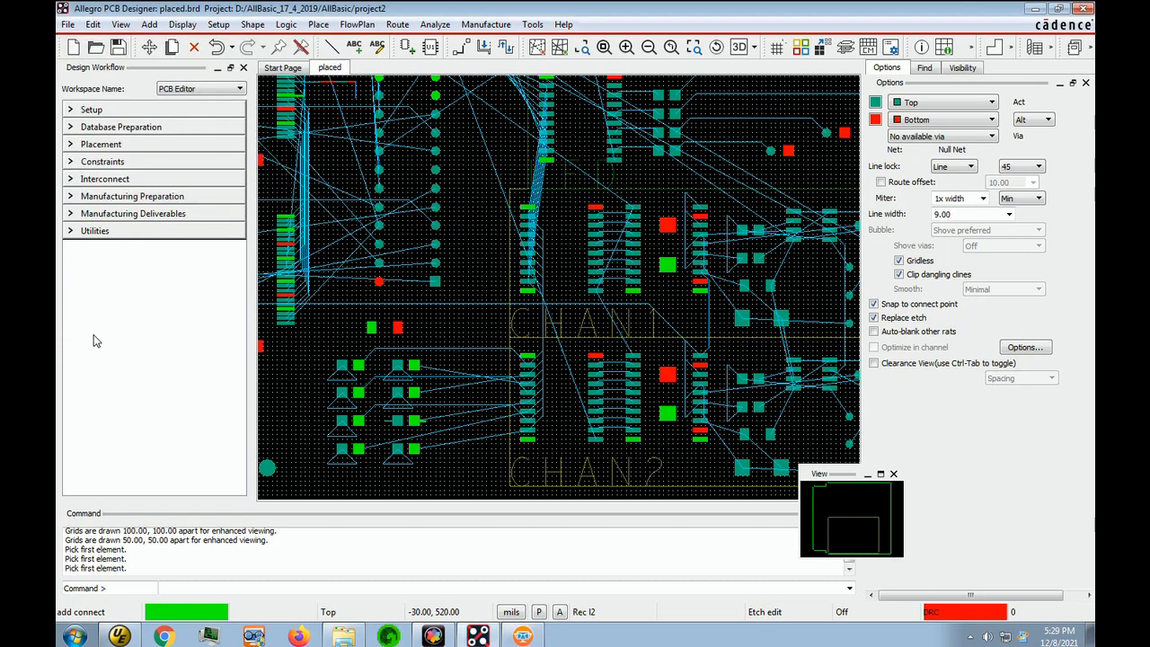
# Start Add Connect with Int-1 as the active layer and Int-2 as the alternate layer
pyautogui.click(461, 52)
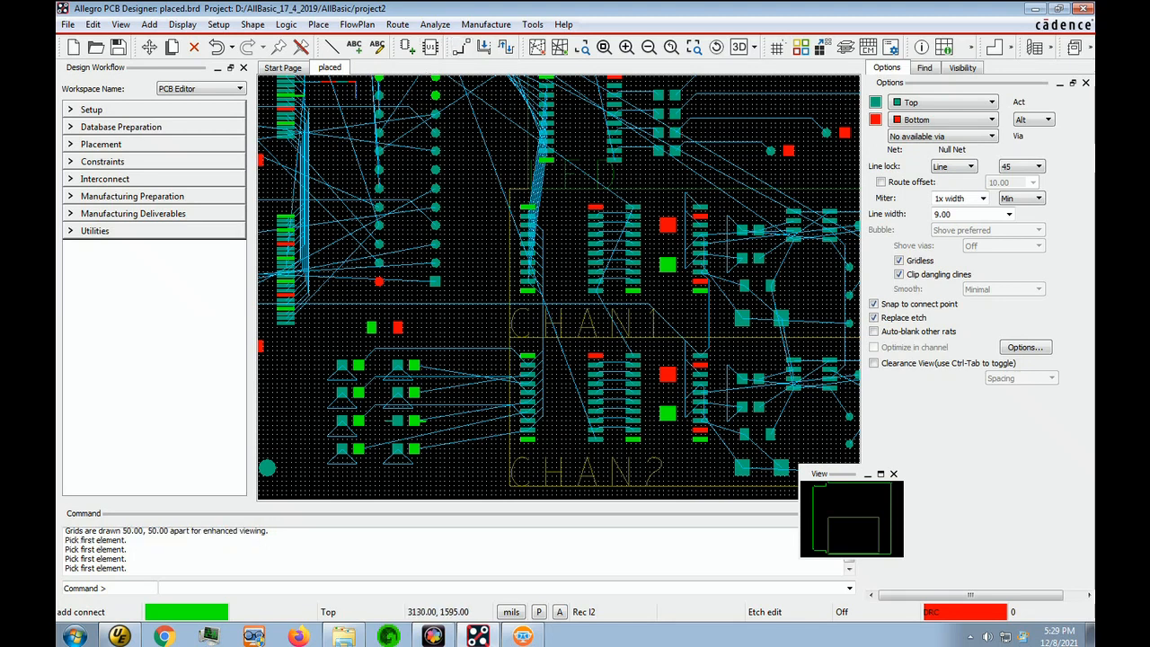
pyautogui.click(986, 104)
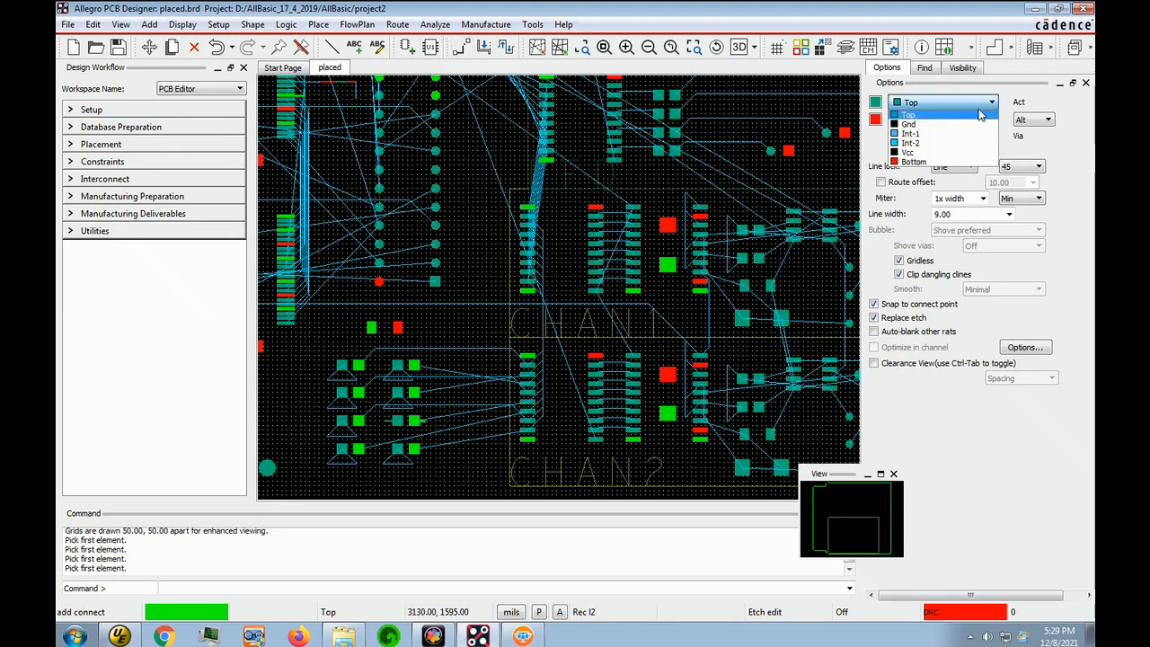
pyautogui.click(927, 134)
pyautogui.click(992, 120)
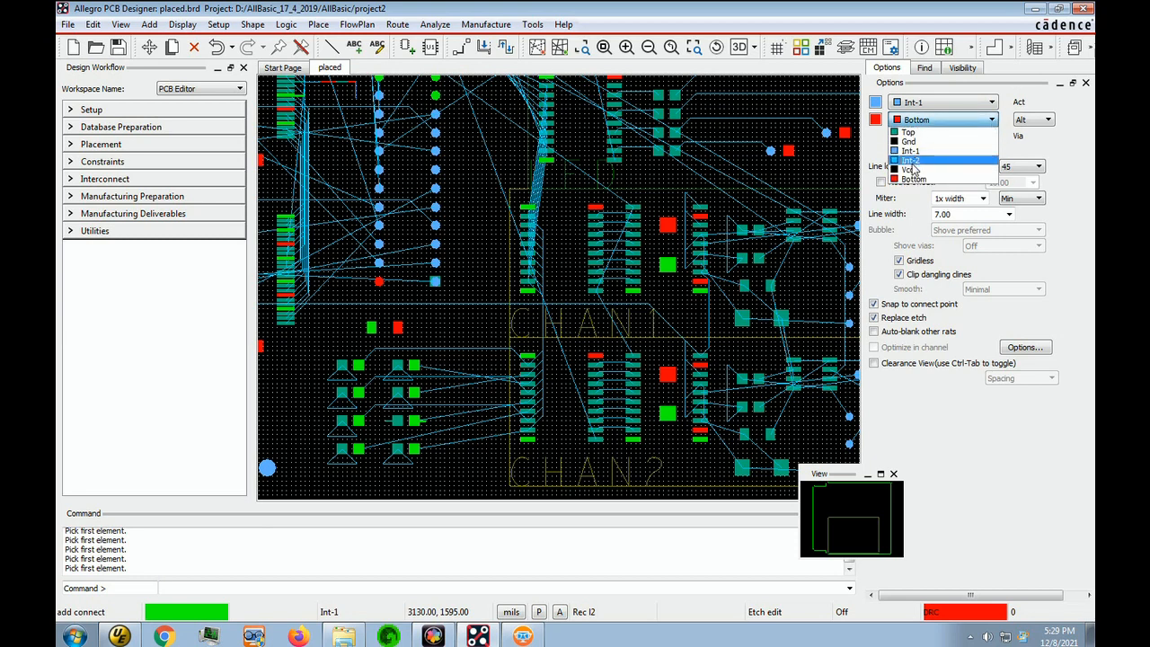
pyautogui.click(914, 161)
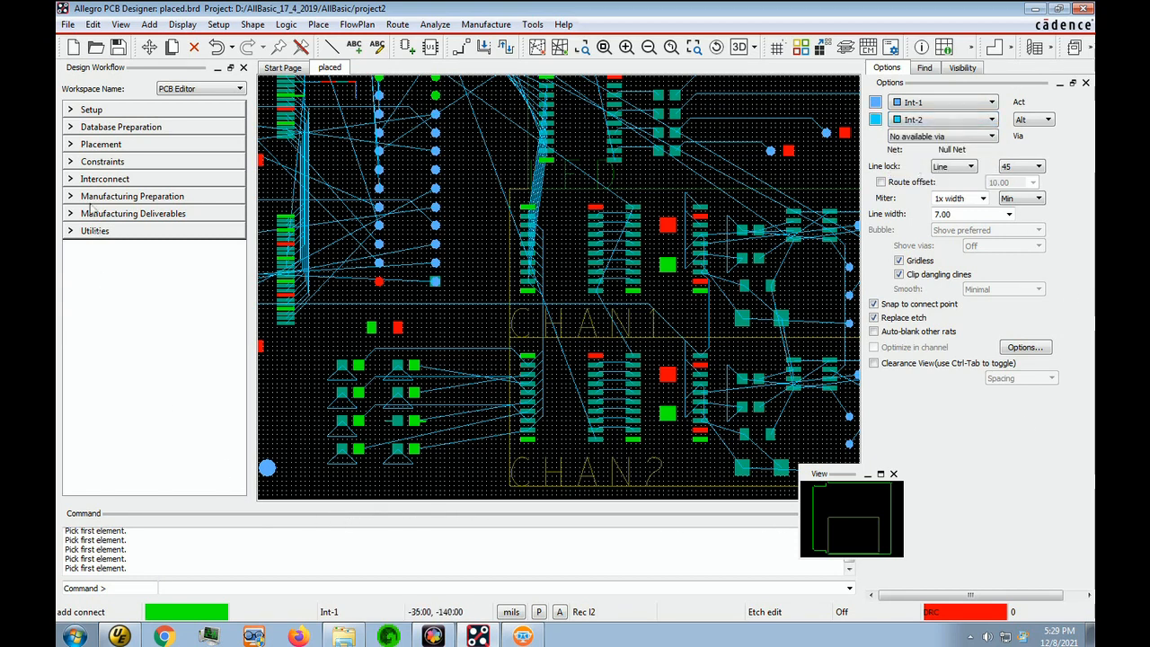
# Stop recording the l2 script and start recording a third script named l3
pyautogui.click(67, 25)
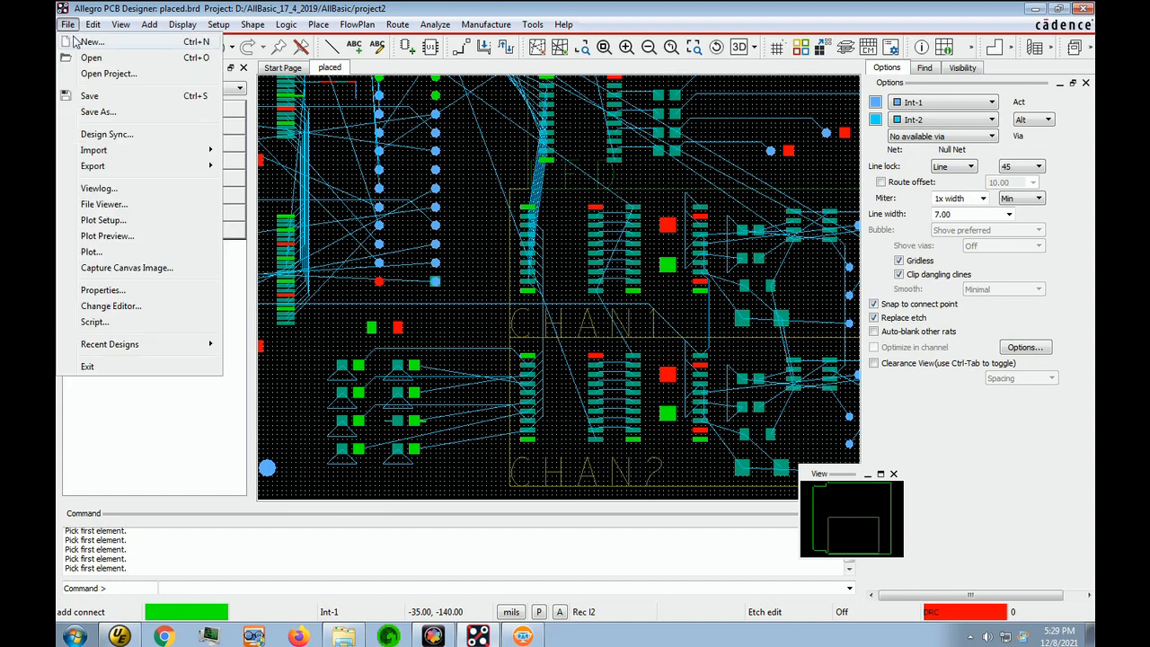
pyautogui.click(93, 322)
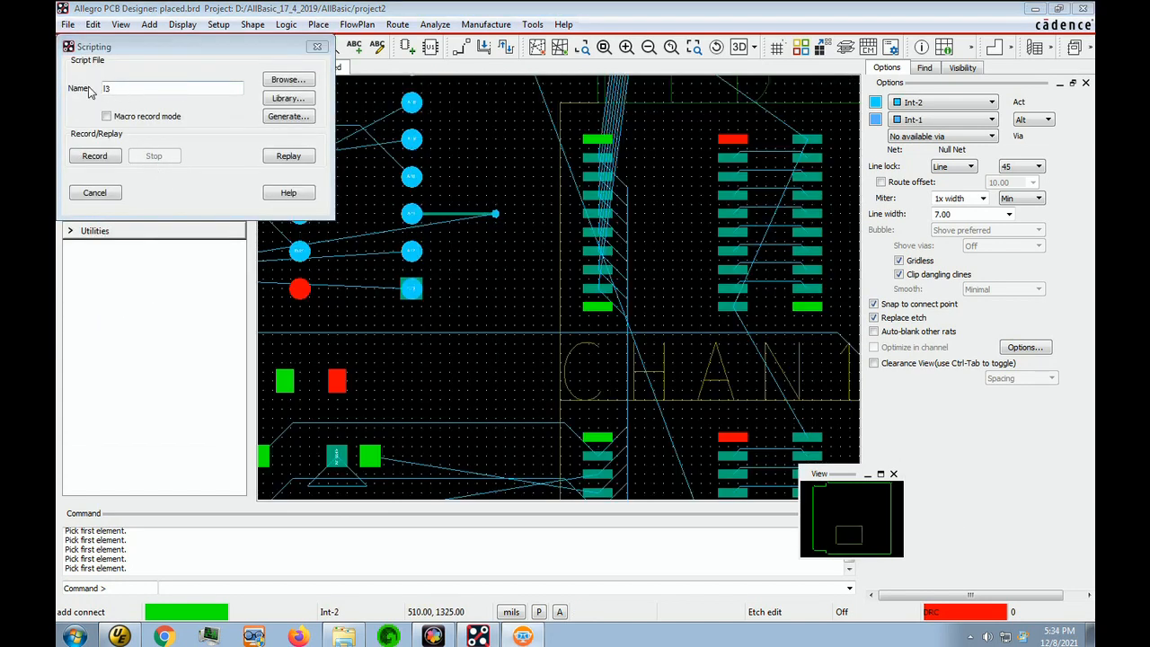
pyautogui.click(95, 156)
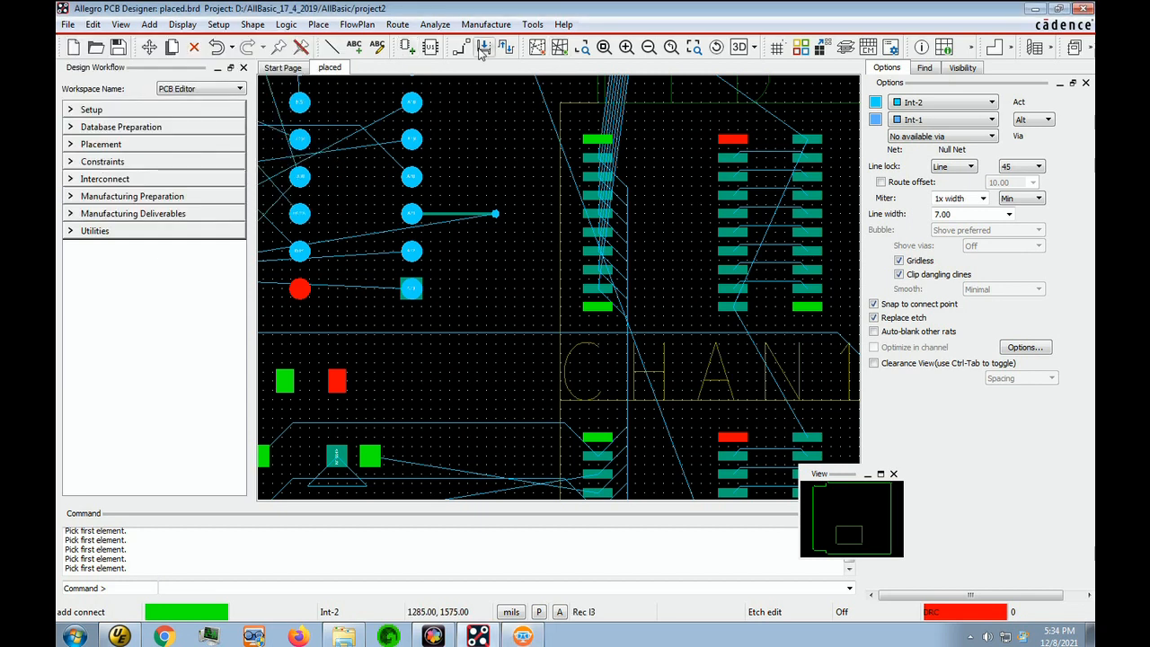
# Set Int-2 as the active layer and Int-1 as the alternate layer for Add Connect, and stop the script recording
pyautogui.click(968, 105)
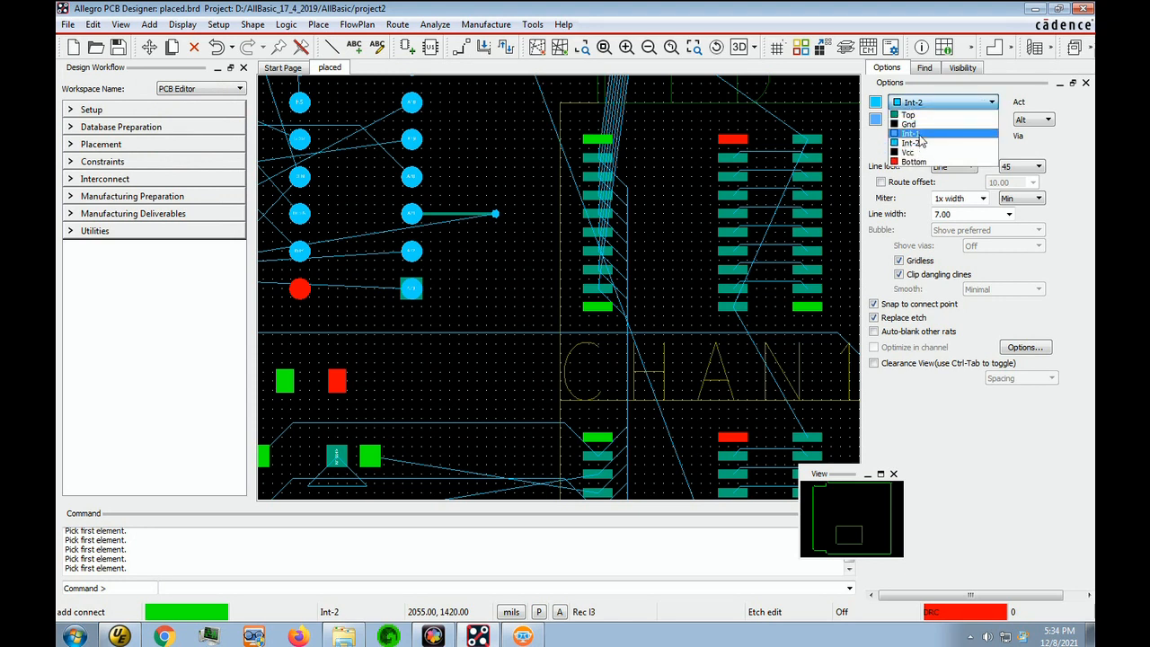
pyautogui.click(916, 133)
pyautogui.click(993, 105)
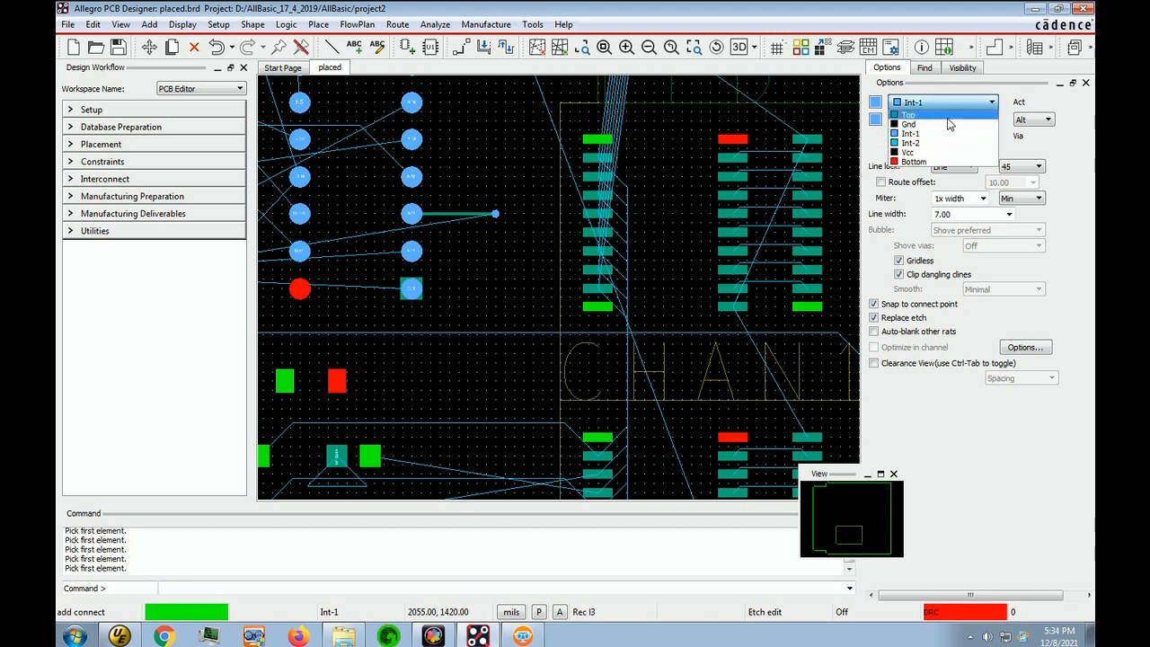
pyautogui.click(907, 144)
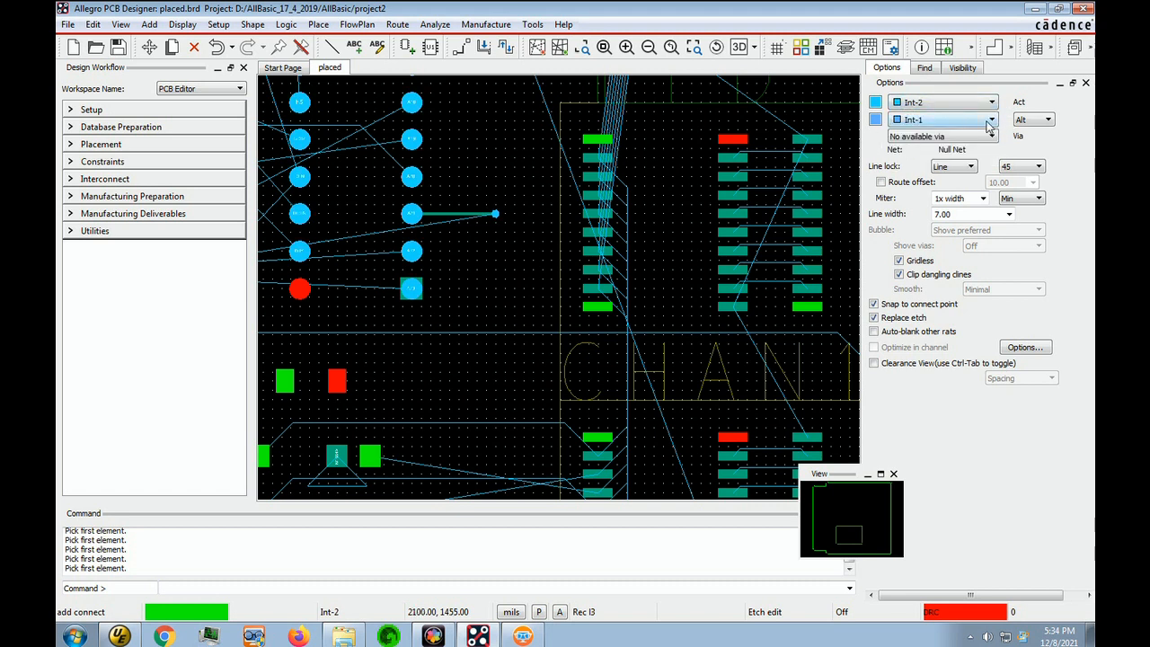
pyautogui.click(992, 120)
pyautogui.click(908, 151)
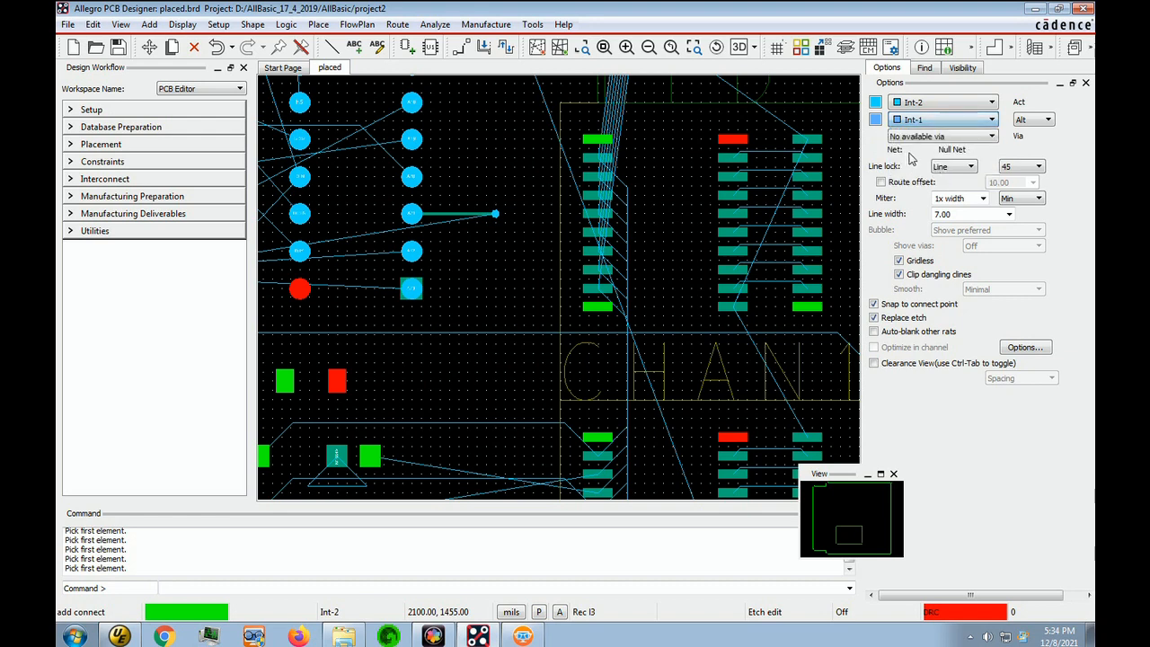
pyautogui.click(68, 26)
pyautogui.click(85, 323)
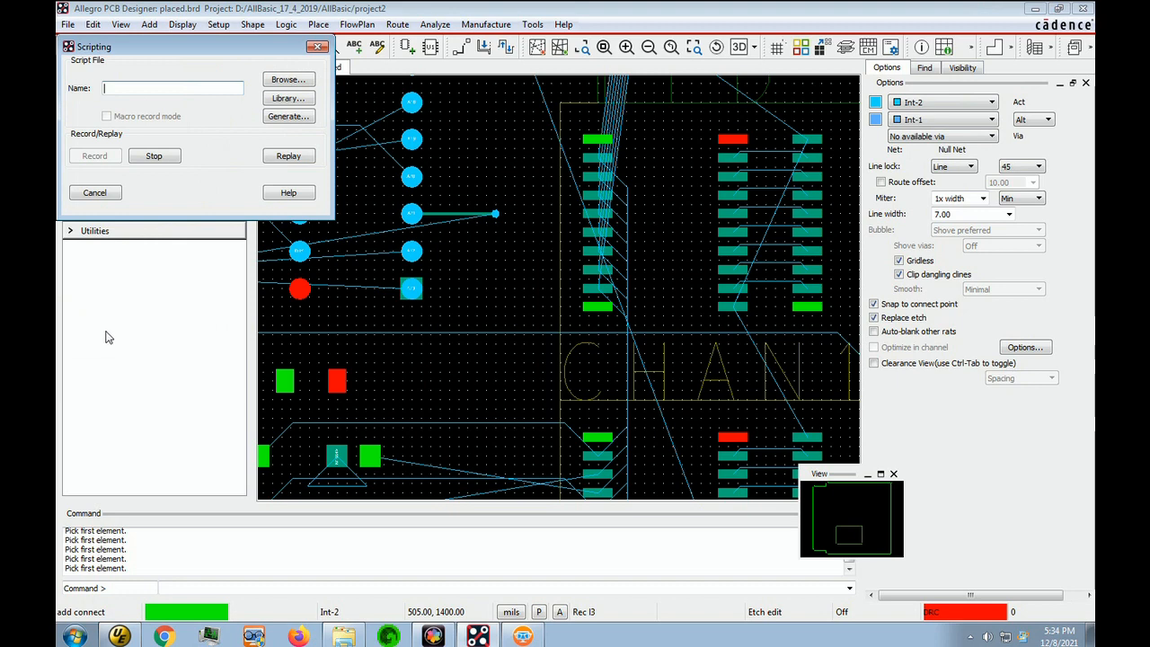
pyautogui.click(154, 157)
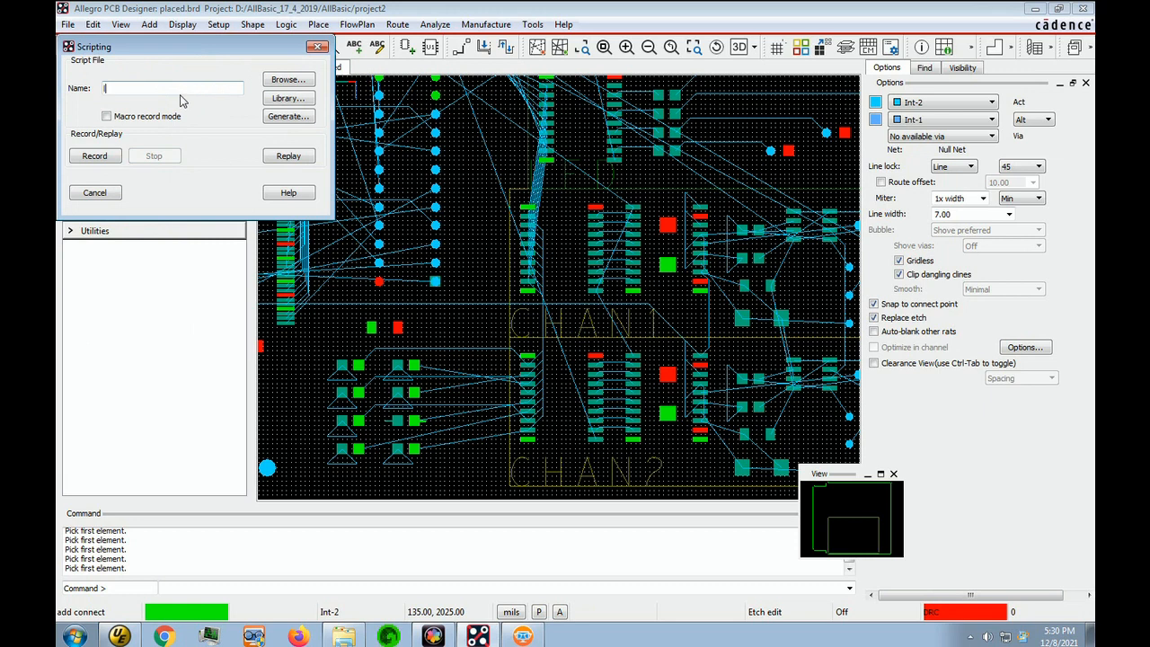
# Record a script named l4 that sets Add Connect to Bottom as the active layer and Top as the alternate layer
pyautogui.click(94, 192)
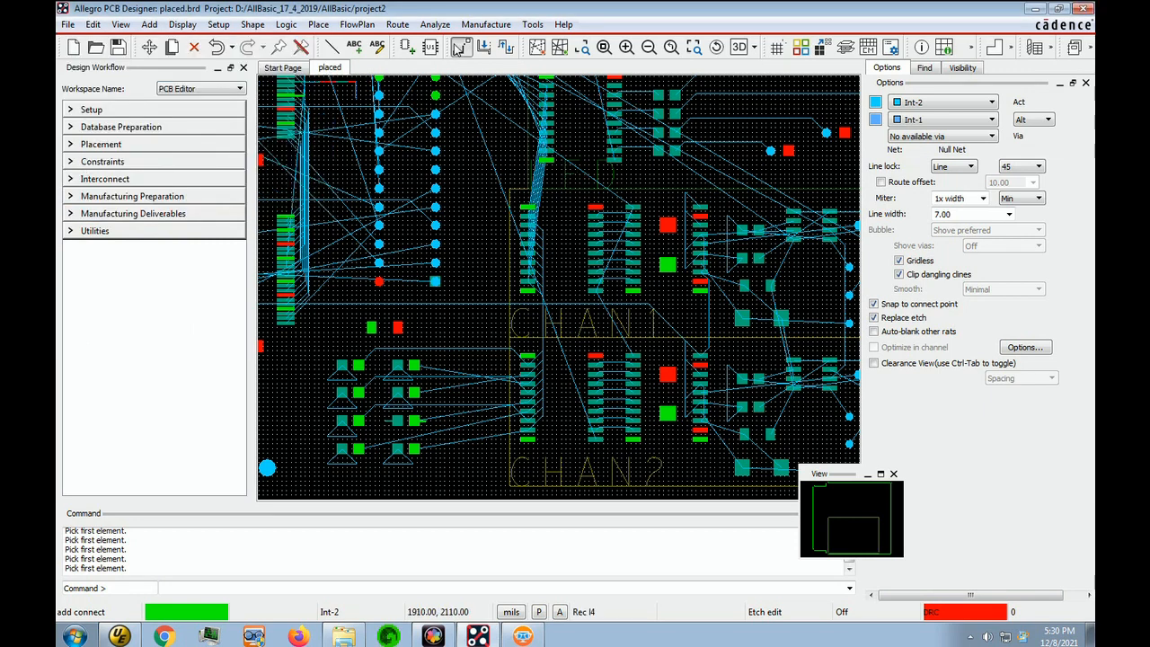
pyautogui.click(993, 102)
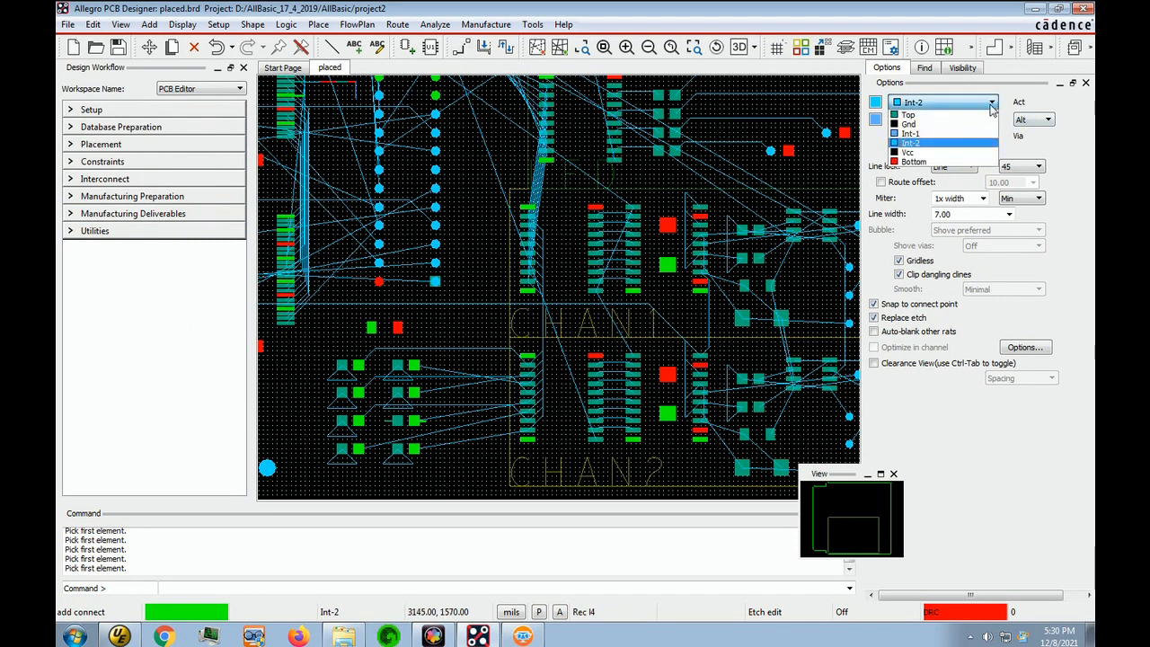
pyautogui.click(990, 162)
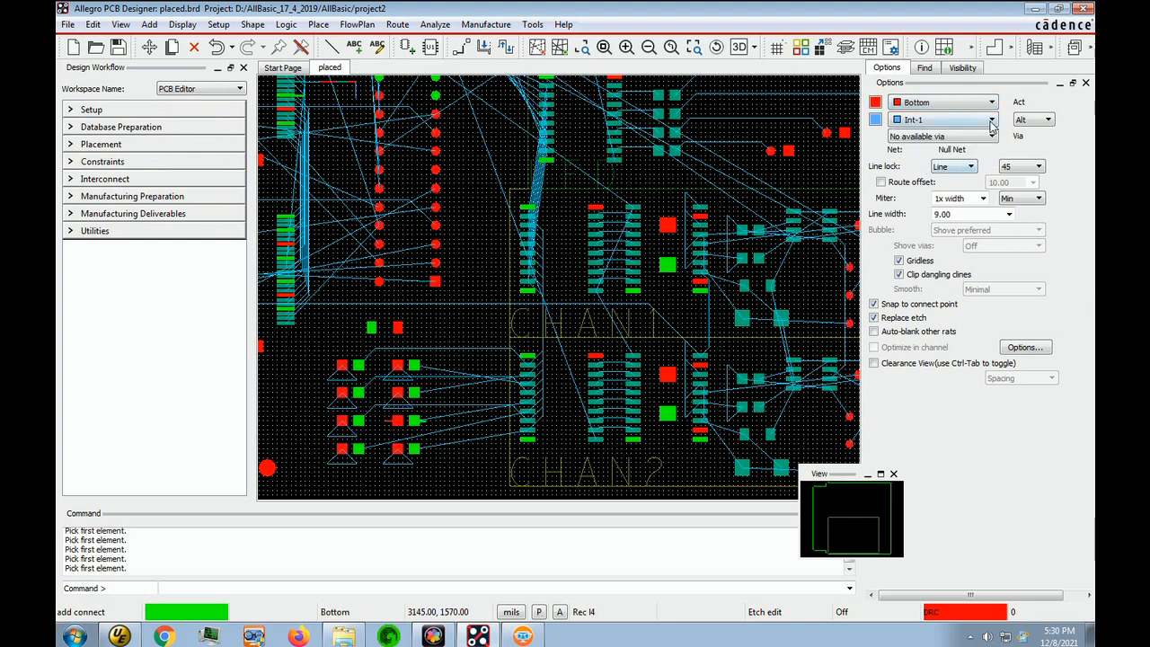
pyautogui.click(992, 123)
pyautogui.click(922, 133)
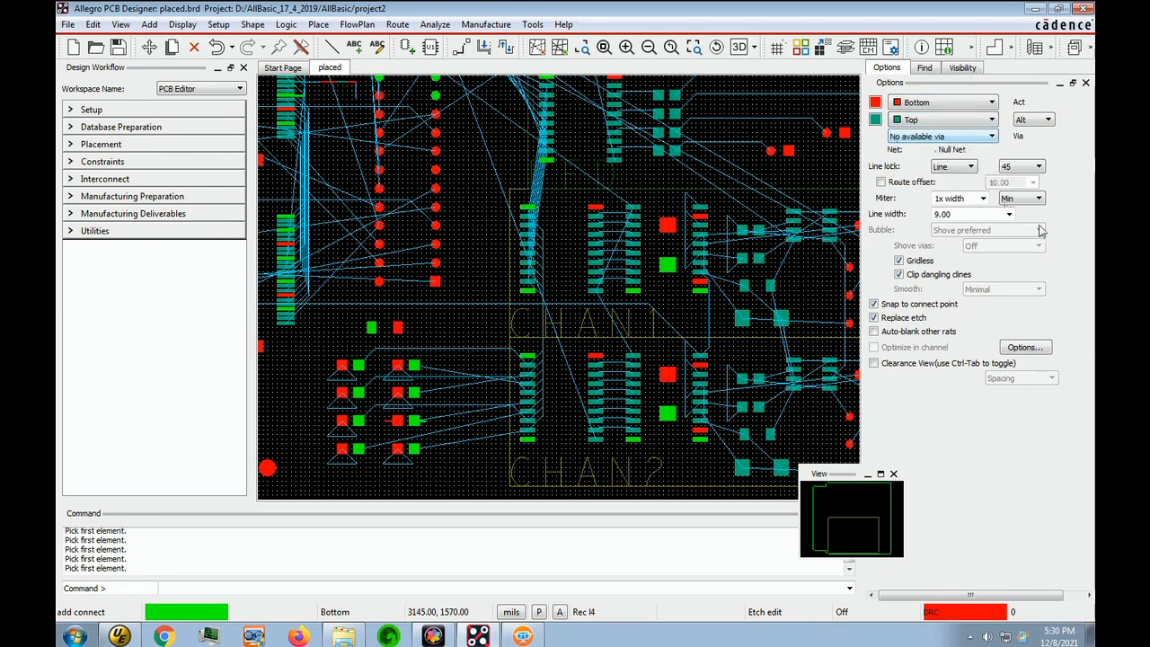
pyautogui.click(69, 25)
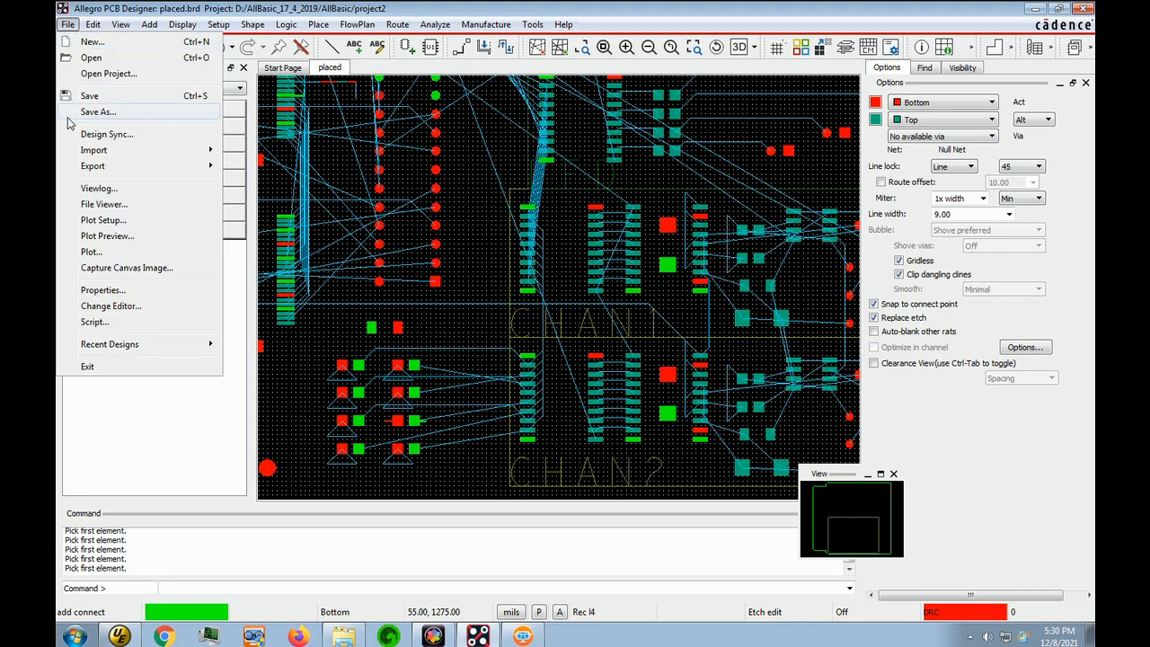
pyautogui.click(95, 322)
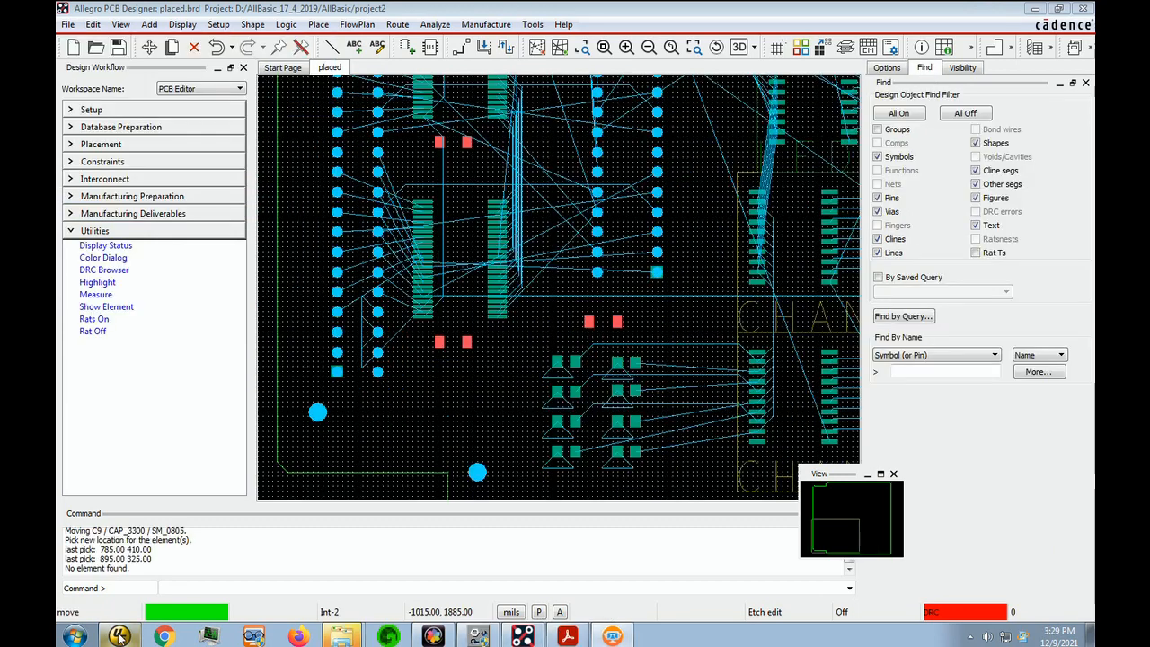
# Switch to the UltraEdit text editor
pyautogui.click(120, 636)
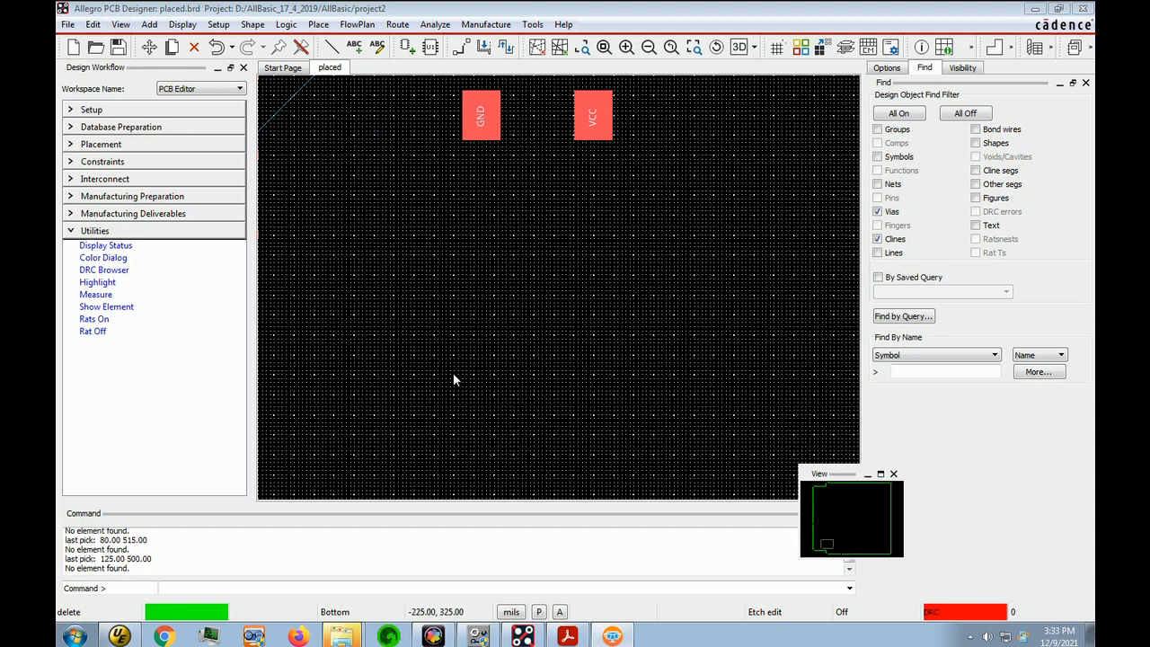
# Start an Add Connect trace on the Bottom layer in the empty area below the GND pad
pyautogui.click(513, 358)
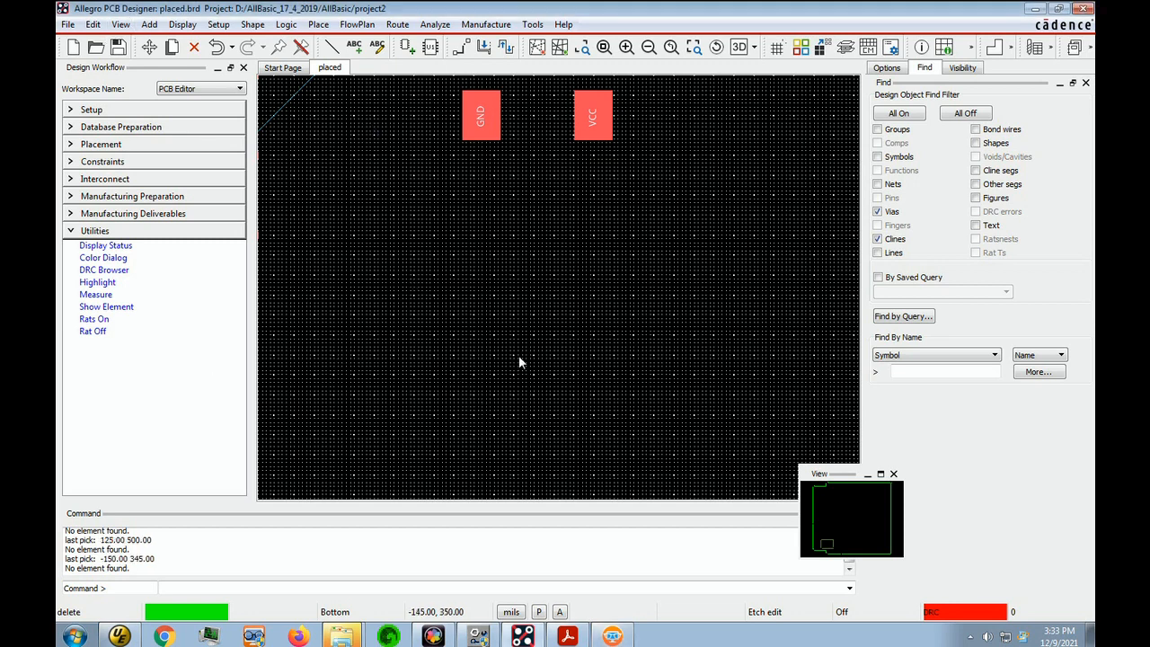
pyautogui.click(459, 51)
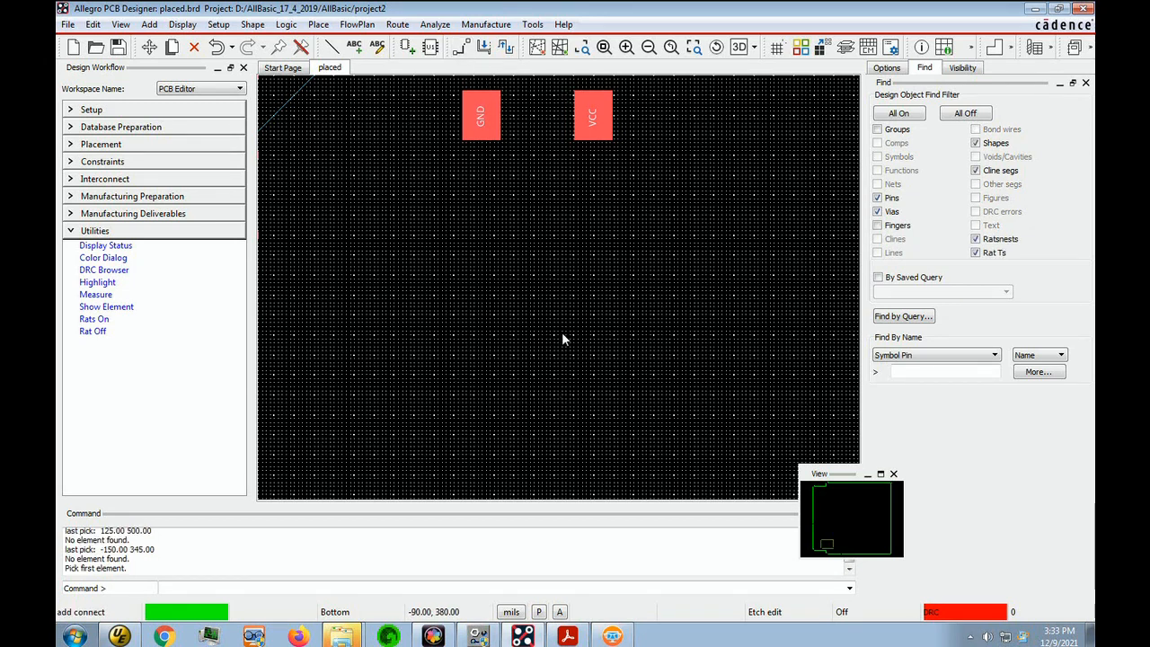
pyautogui.click(496, 336)
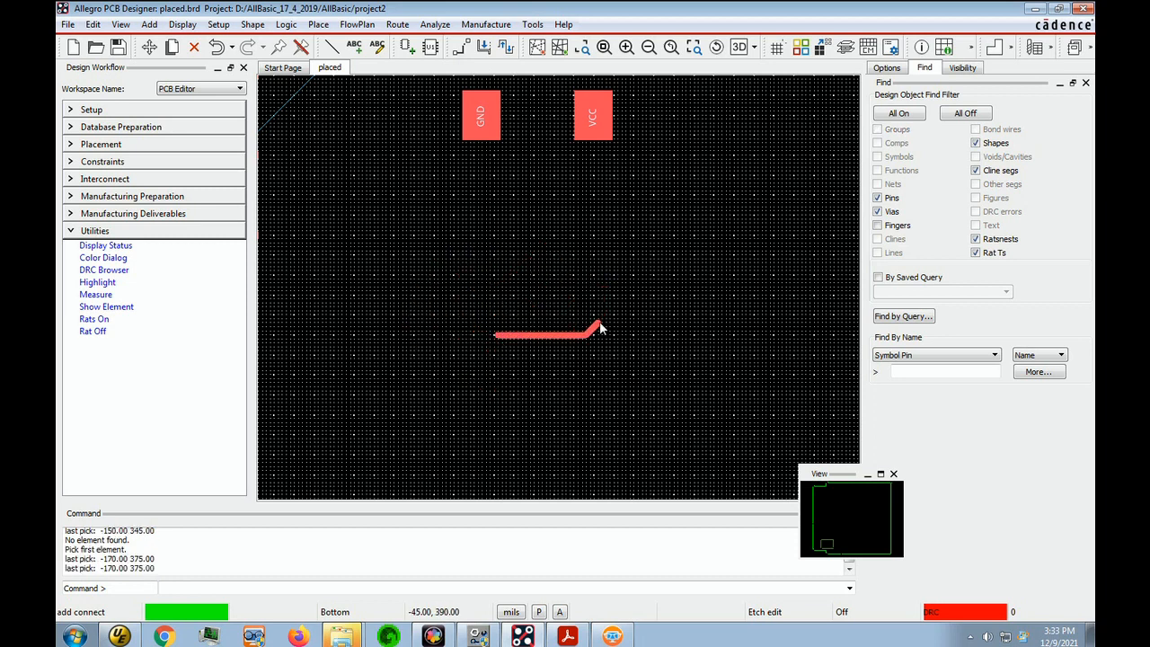
# Start recording a script named addvia while the trace is still active
pyautogui.click(67, 25)
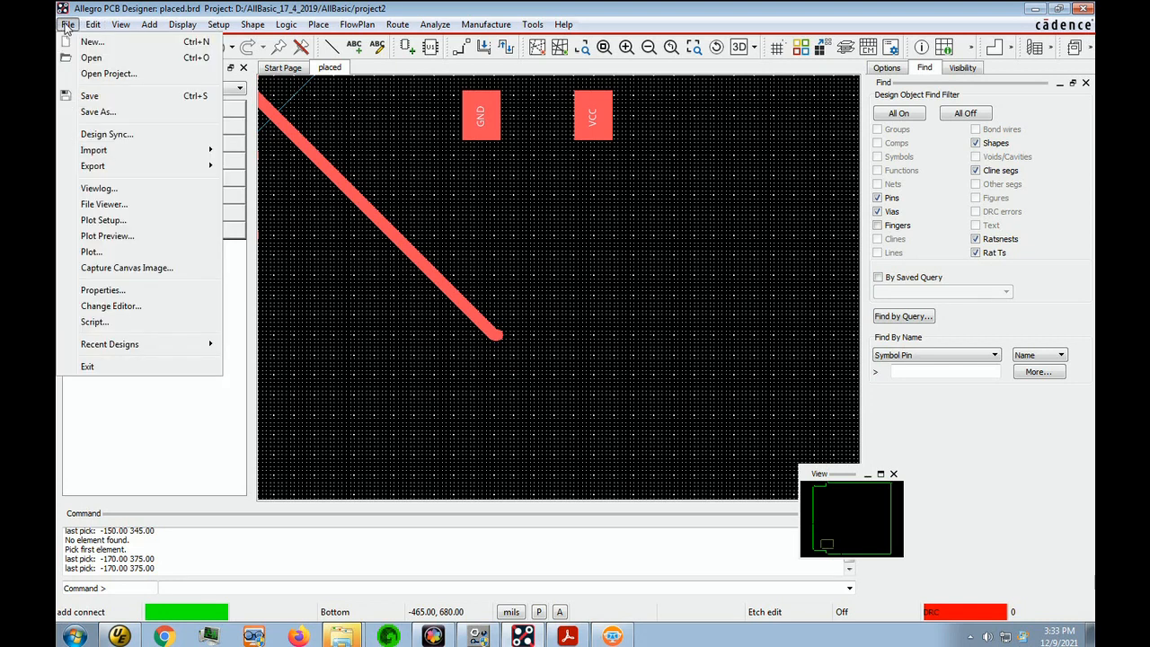
pyautogui.click(90, 325)
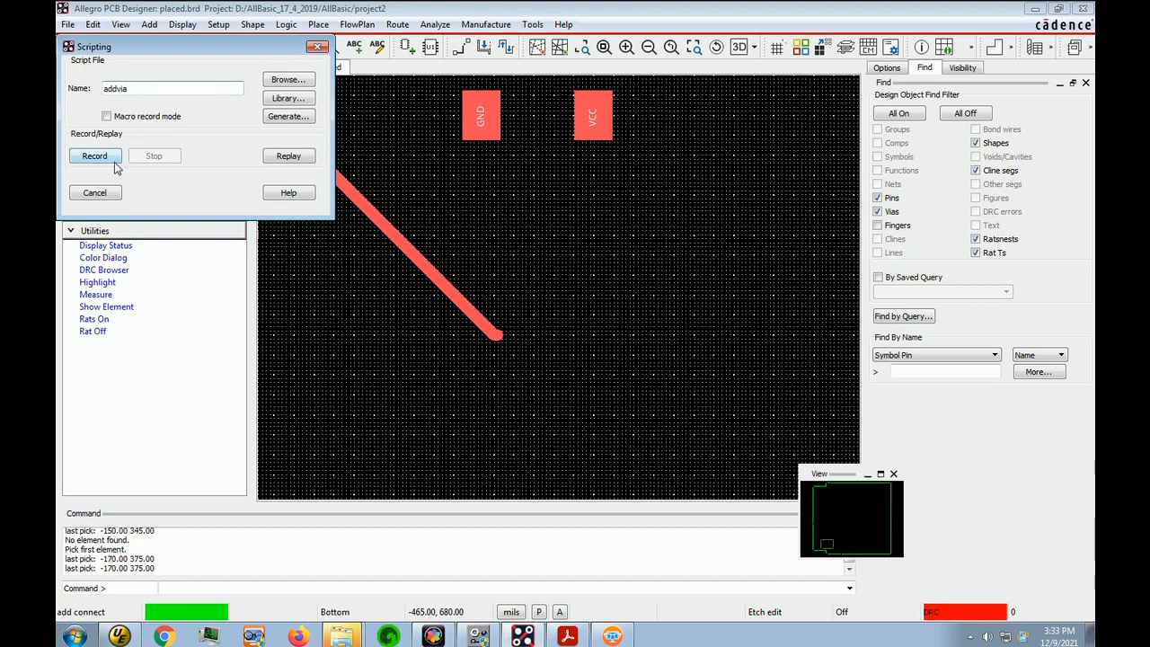
pyautogui.click(100, 155)
# Add a via to the active trace, stop the addvia script recording and close the scripting dialog
pyautogui.click(496, 333)
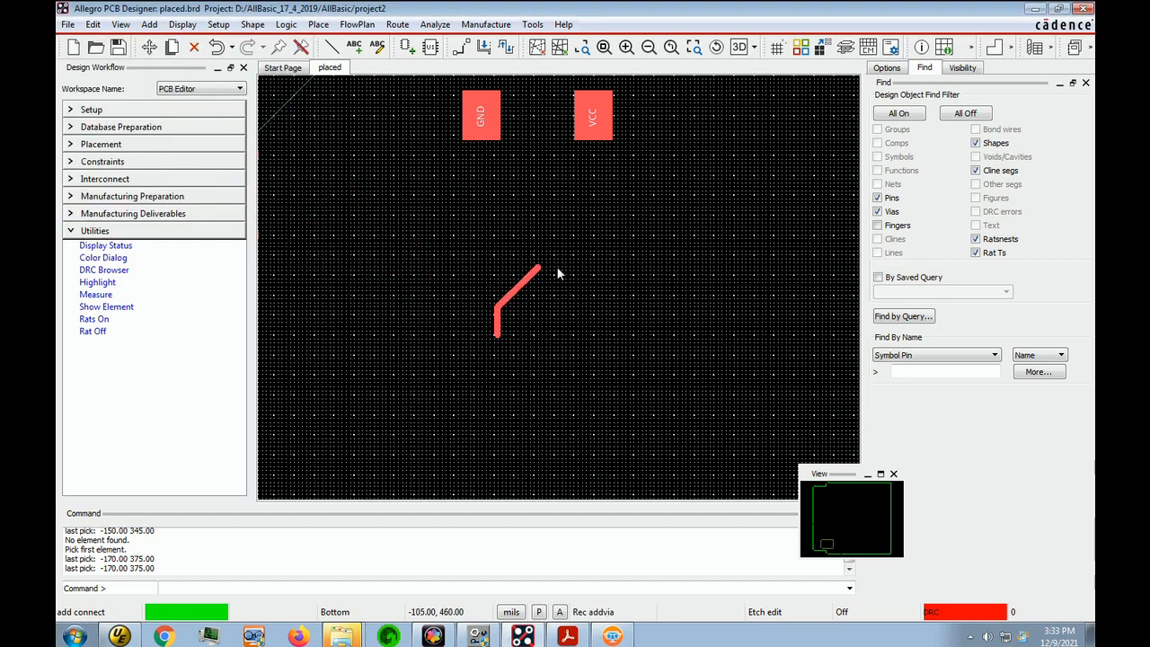
pyautogui.rightClick(566, 264)
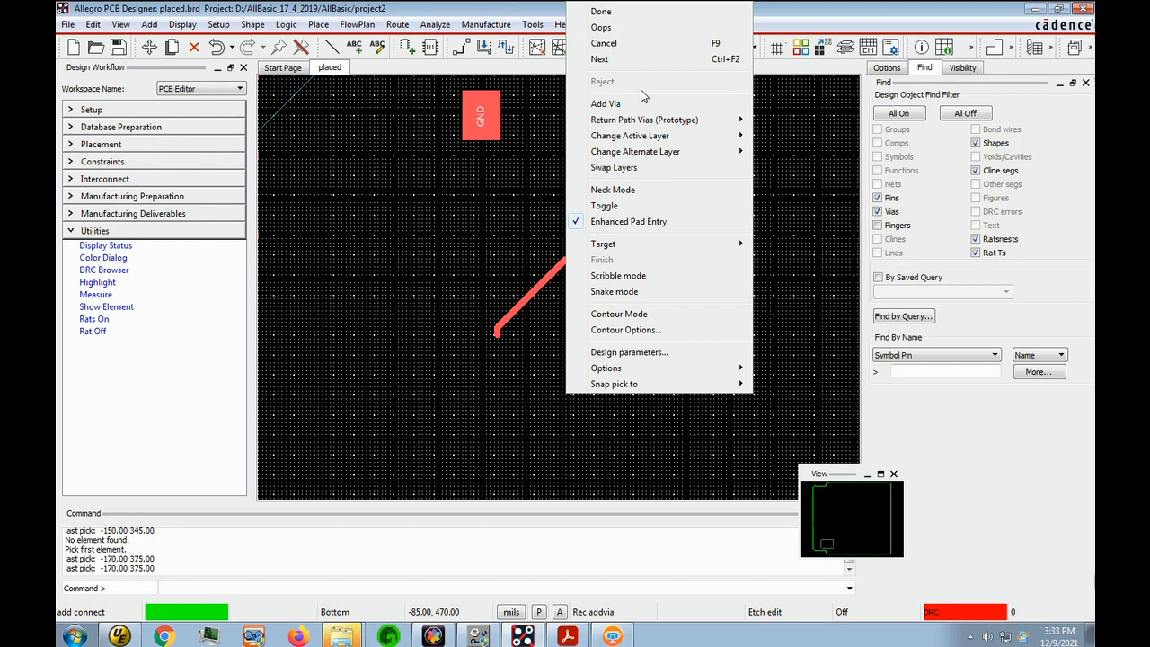
pyautogui.click(607, 104)
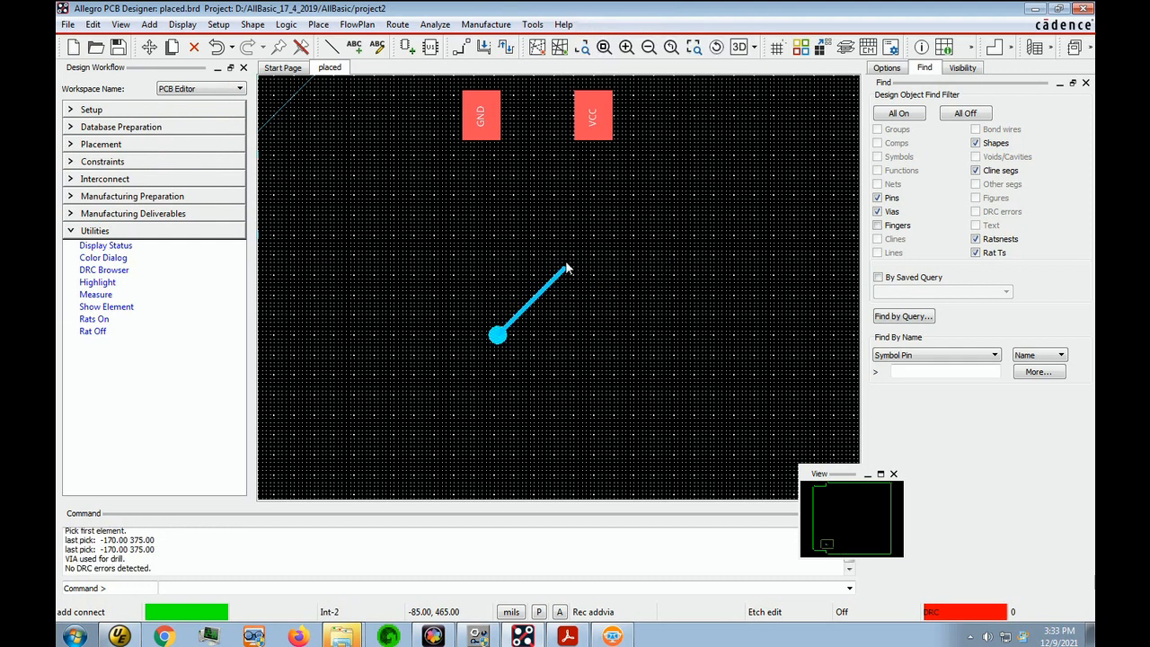
pyautogui.click(67, 25)
pyautogui.click(105, 324)
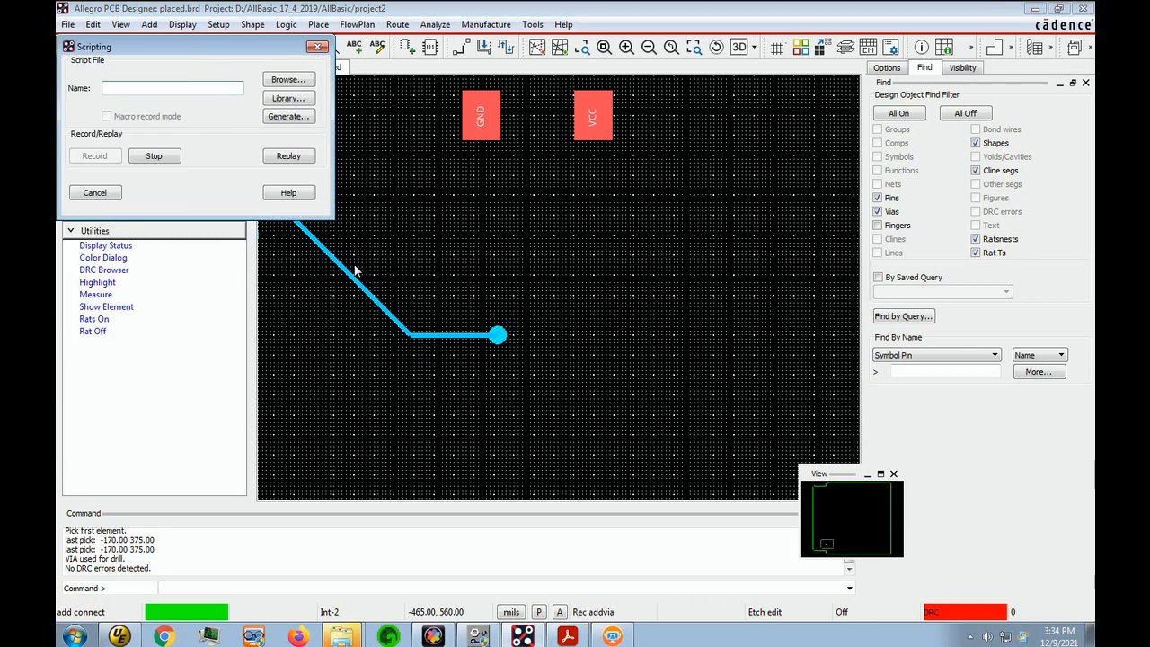
pyautogui.click(153, 156)
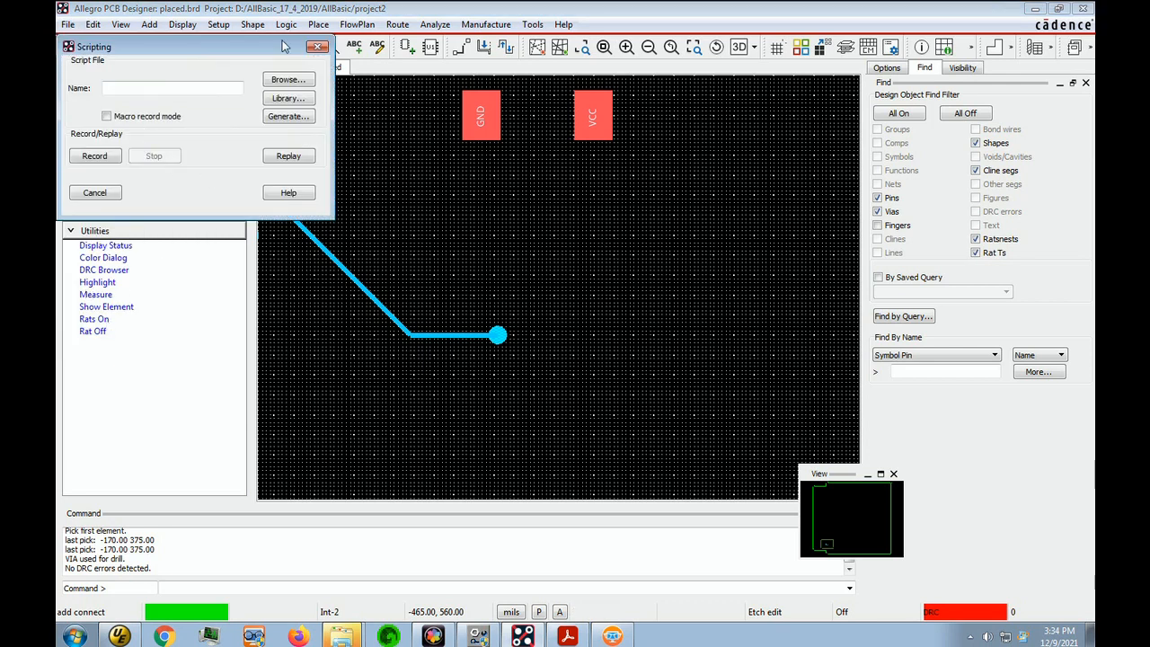
pyautogui.click(317, 48)
# Finish the Add Connect command and delete the test via below the GND pad
pyautogui.rightClick(582, 305)
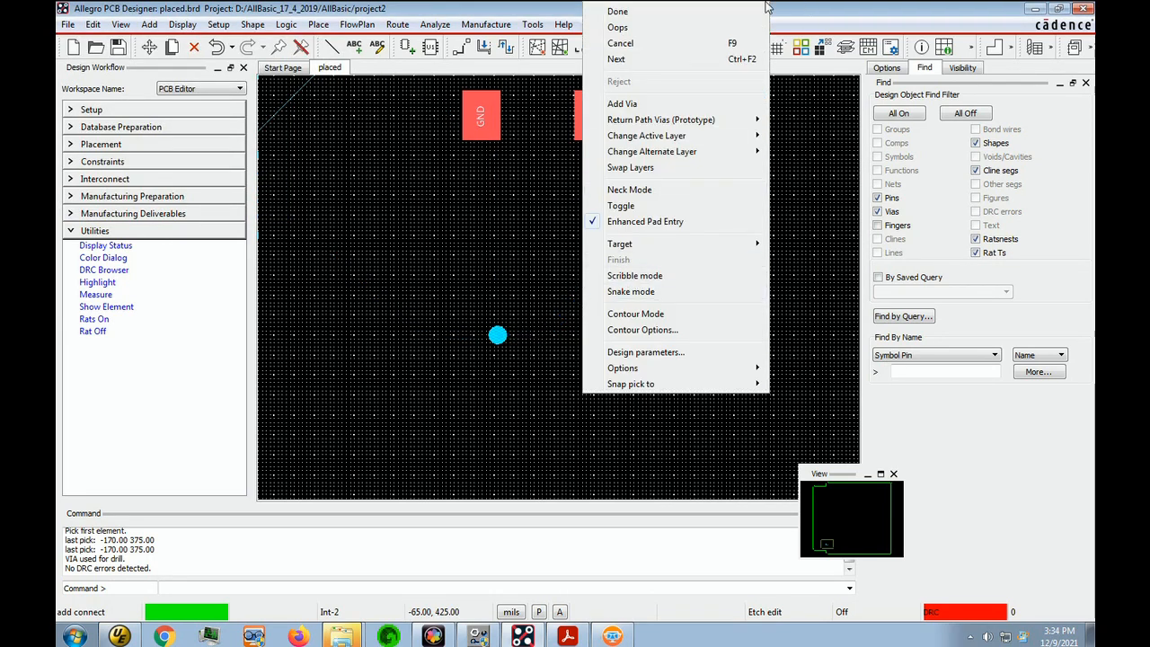
pyautogui.click(633, 12)
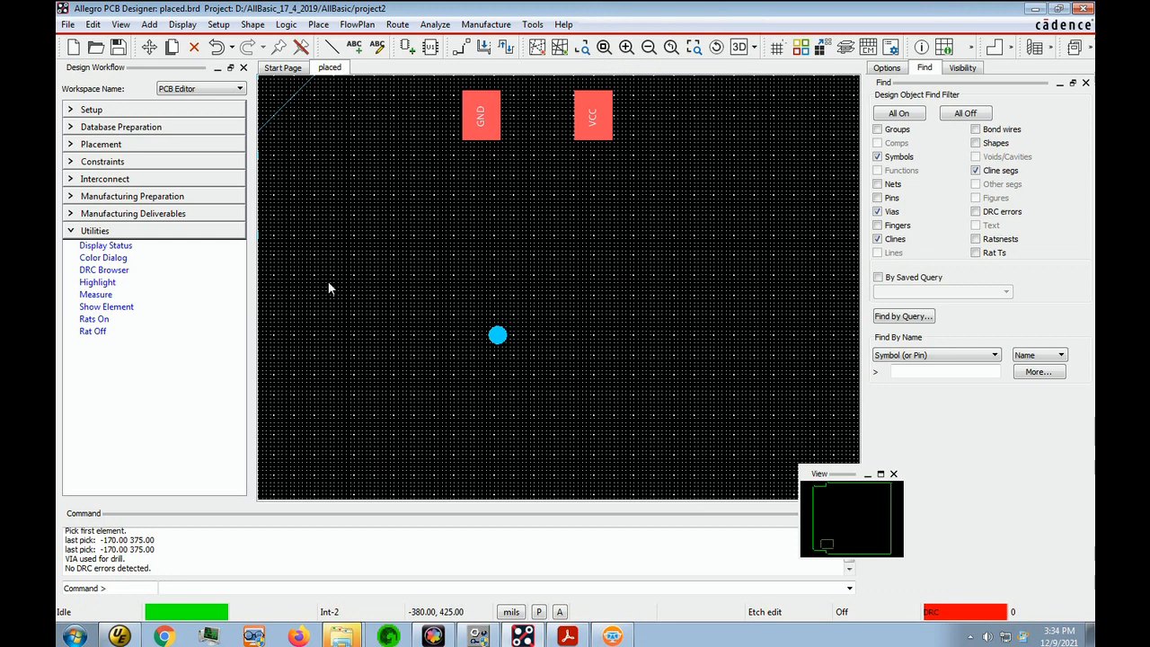
pyautogui.press('Delete')
pyautogui.moveTo(429, 400); pyautogui.dragTo(539, 297)
pyautogui.click(642, 290)
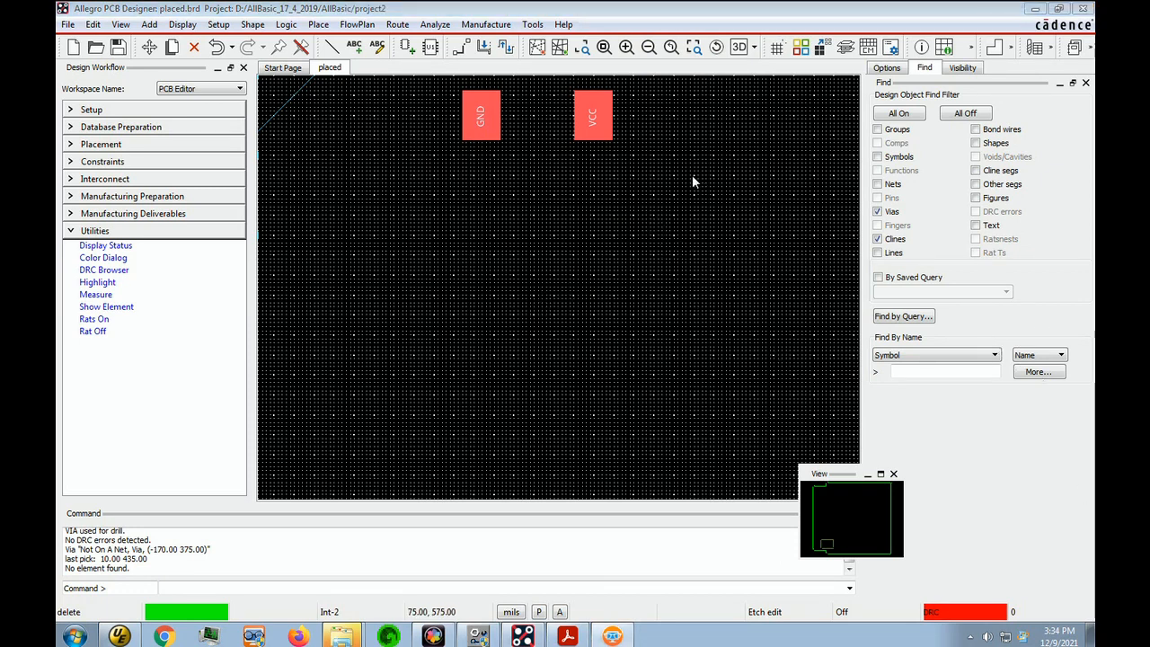
pyautogui.click(619, 315)
# Route a horizontal Bottom trace about 95 mils long from the VCC pad with Add Connect and add a via at its end
pyautogui.press('F3')
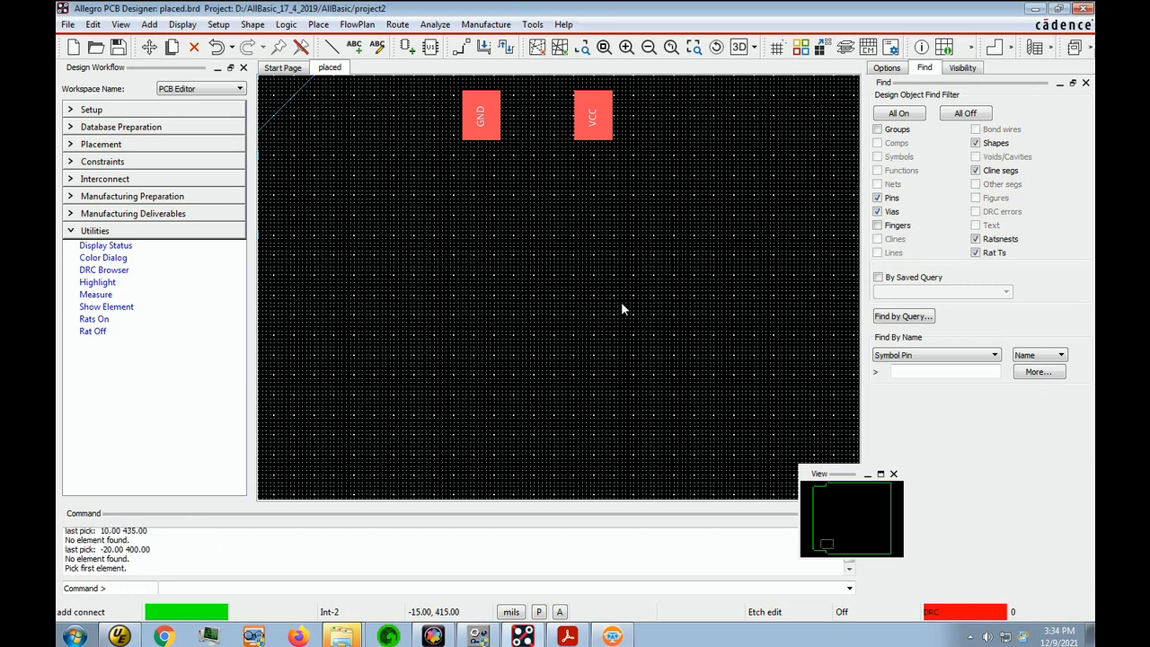
pyautogui.click(599, 123)
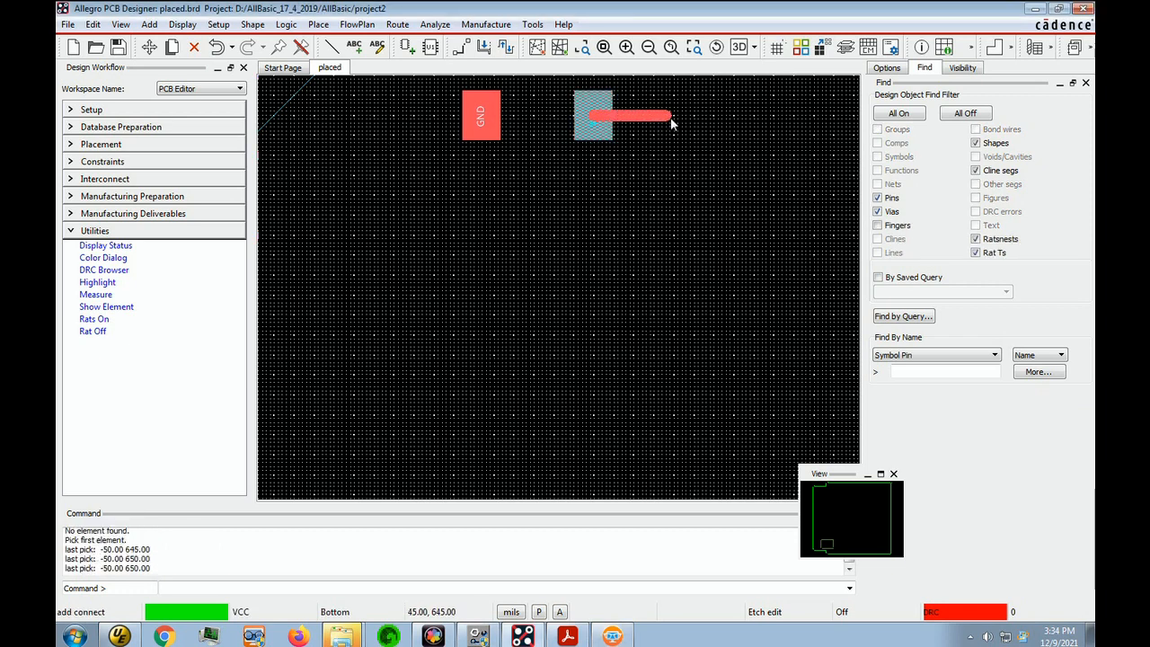
pyautogui.click(672, 123)
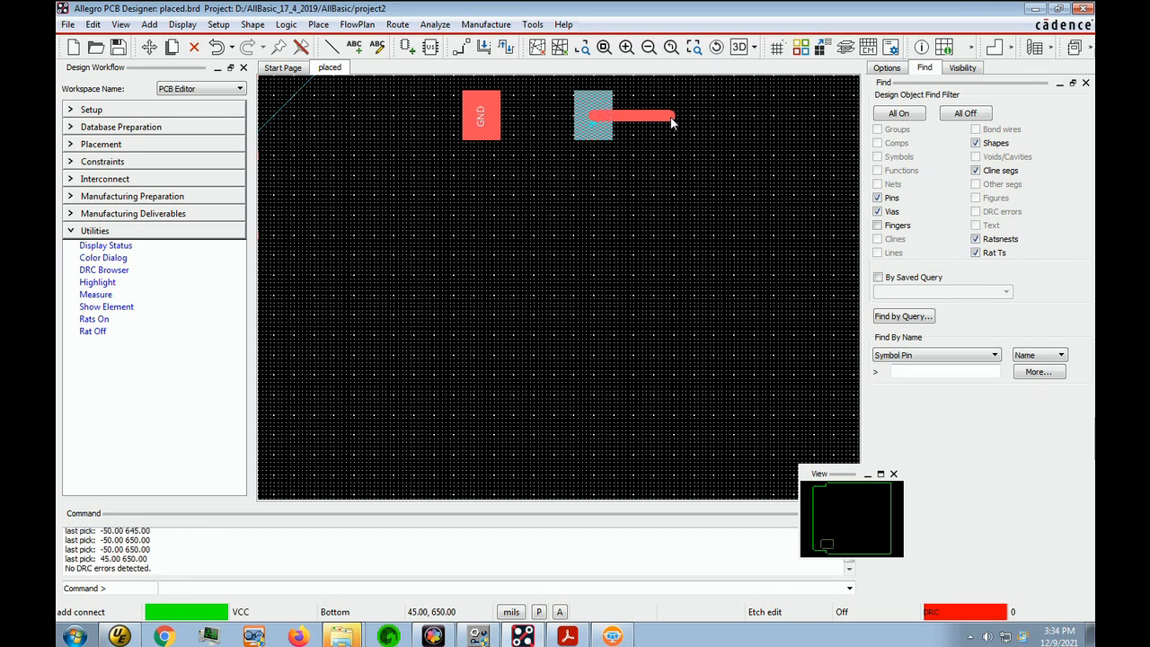
pyautogui.click(673, 123)
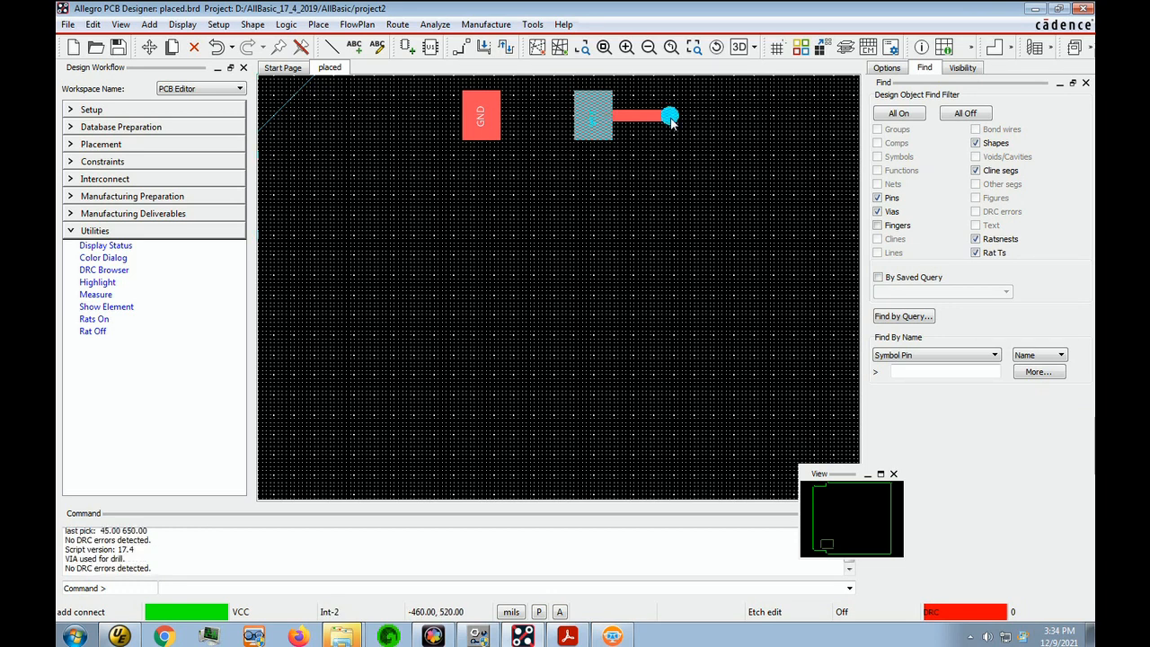
# Continue the VCC trace around the empty area through seven points, adding a via with the addvia script at each to alternate between Int-2 and Bottom
pyautogui.click(670, 220)
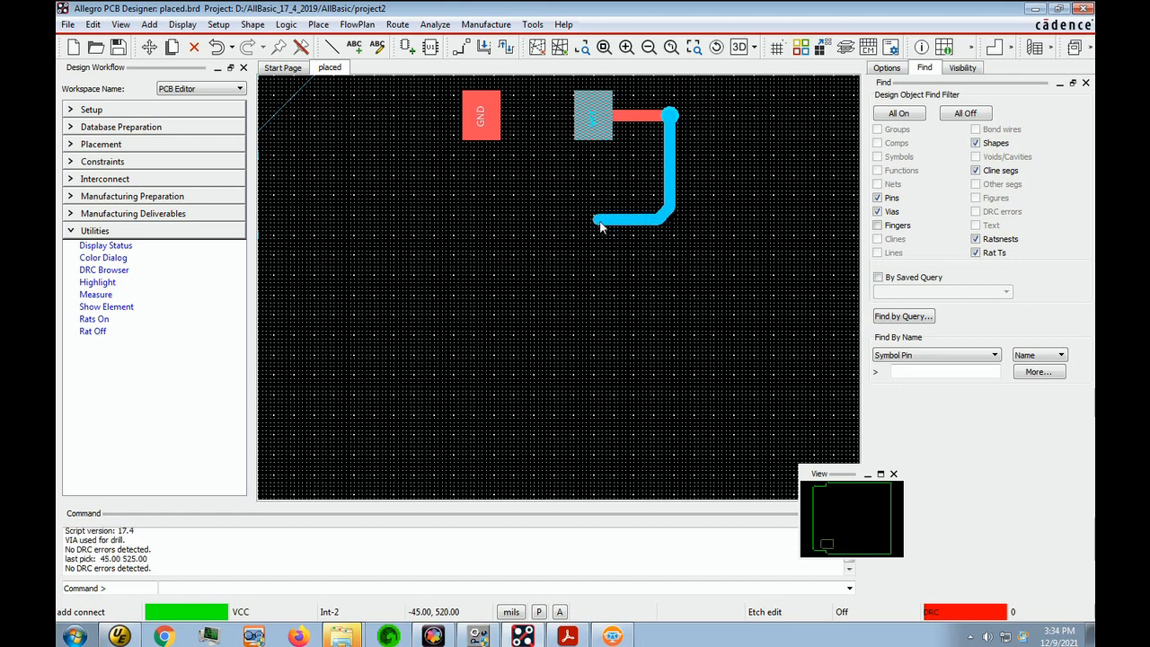
pyautogui.press('v')
pyautogui.click(585, 174)
pyautogui.press('v')
pyautogui.click(499, 185)
pyautogui.press('v')
pyautogui.click(409, 241)
pyautogui.press('v')
pyautogui.click(478, 319)
pyautogui.press('v')
pyautogui.click(674, 347)
pyautogui.press('v')
pyautogui.click(794, 284)
pyautogui.press('v')
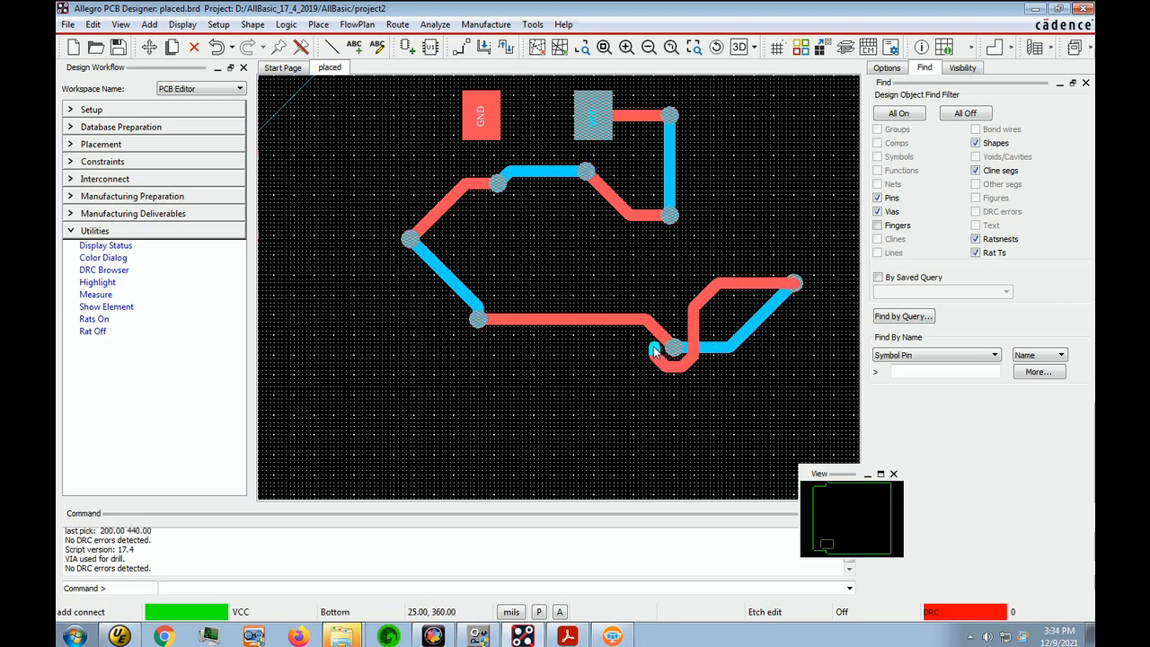
# Extend the VCC trace upward to about (170, 625), add a via there with the addvia script and end the routing
pyautogui.click(771, 136)
pyautogui.press('v')
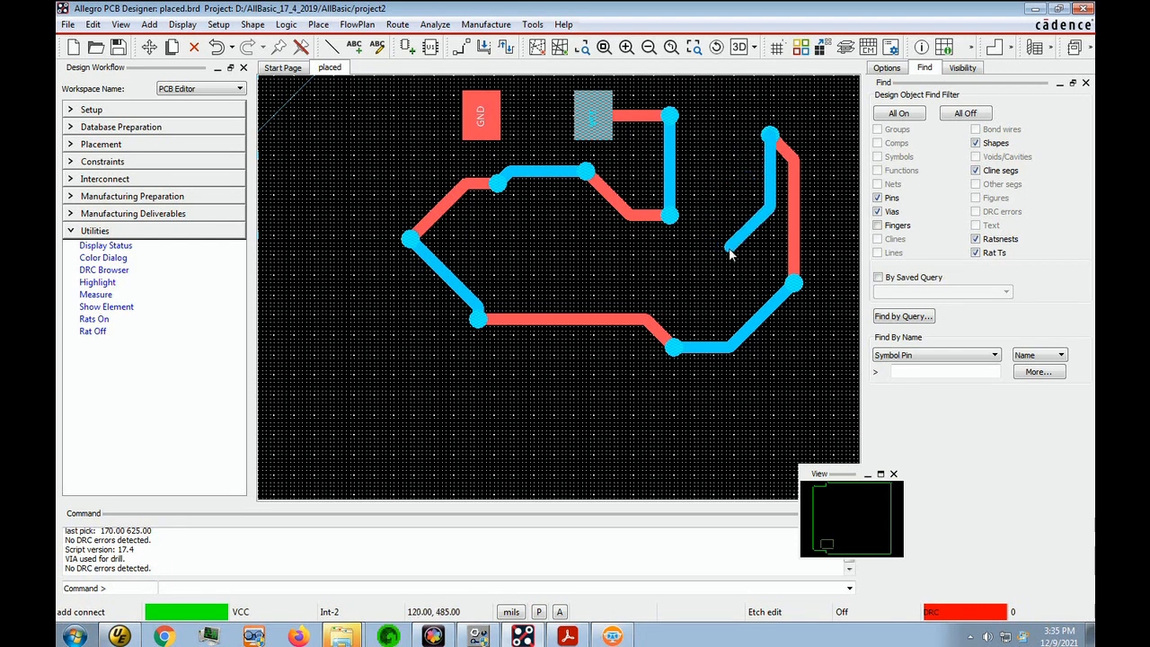
pyautogui.rightClick(814, 196)
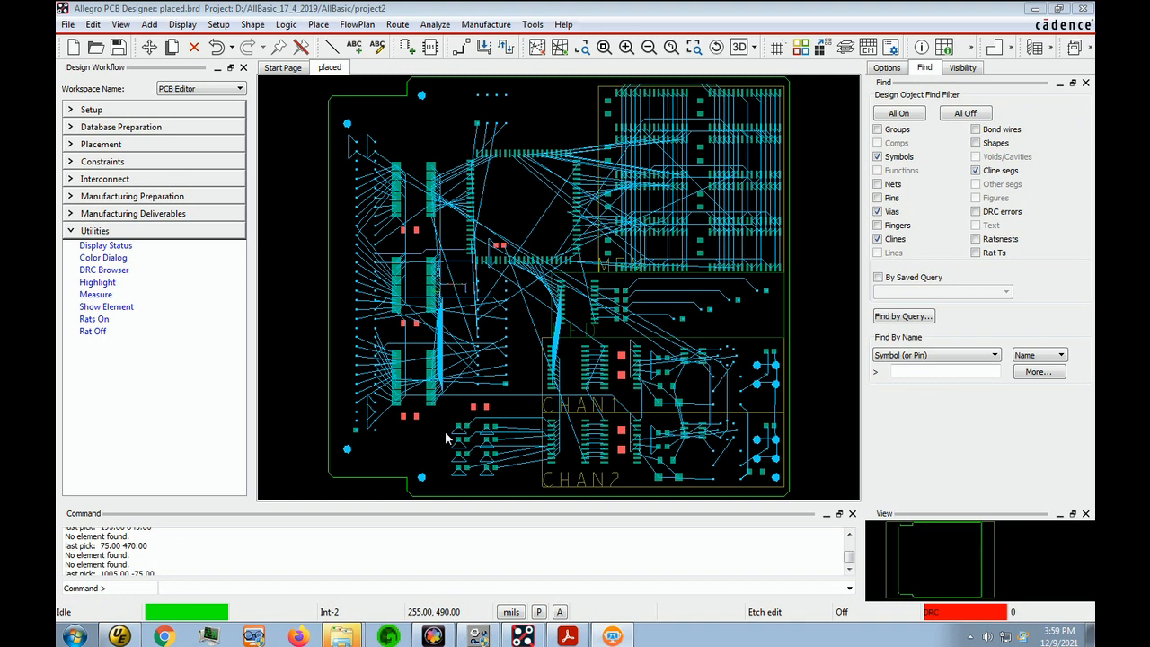
# Switch to UltraEdit, append "alias g5 replay g5" and "alias g25 replay g25" to env_local and save the file
pyautogui.click(122, 634)
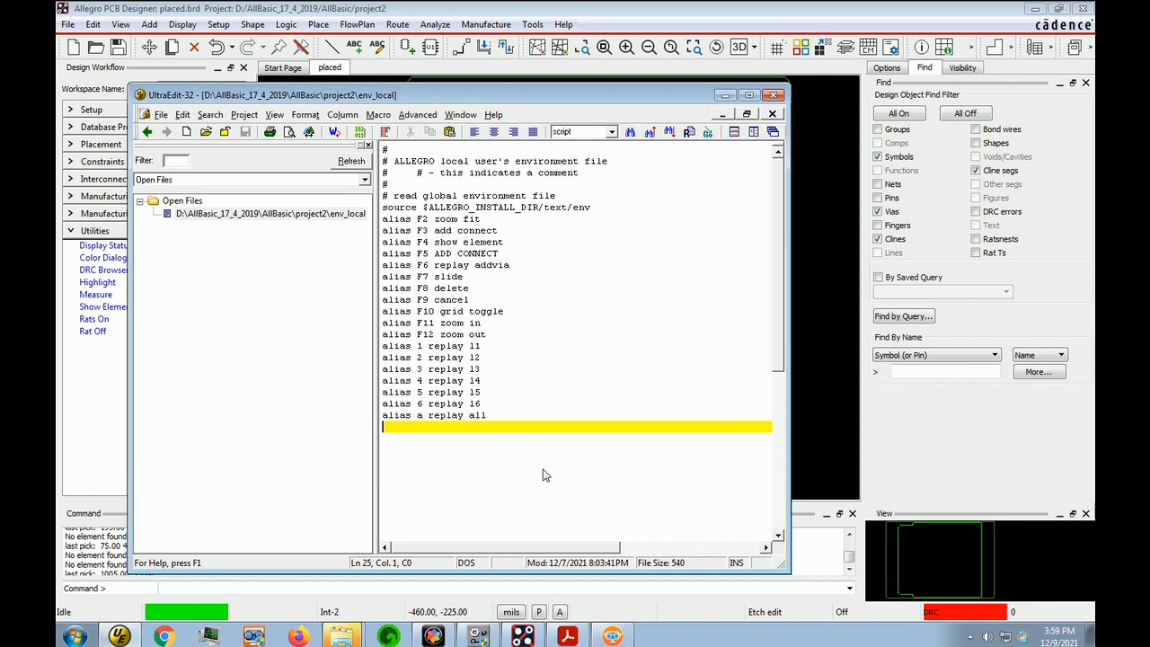
pyautogui.write('alias g5 replay g5 alias g25 replay g25')
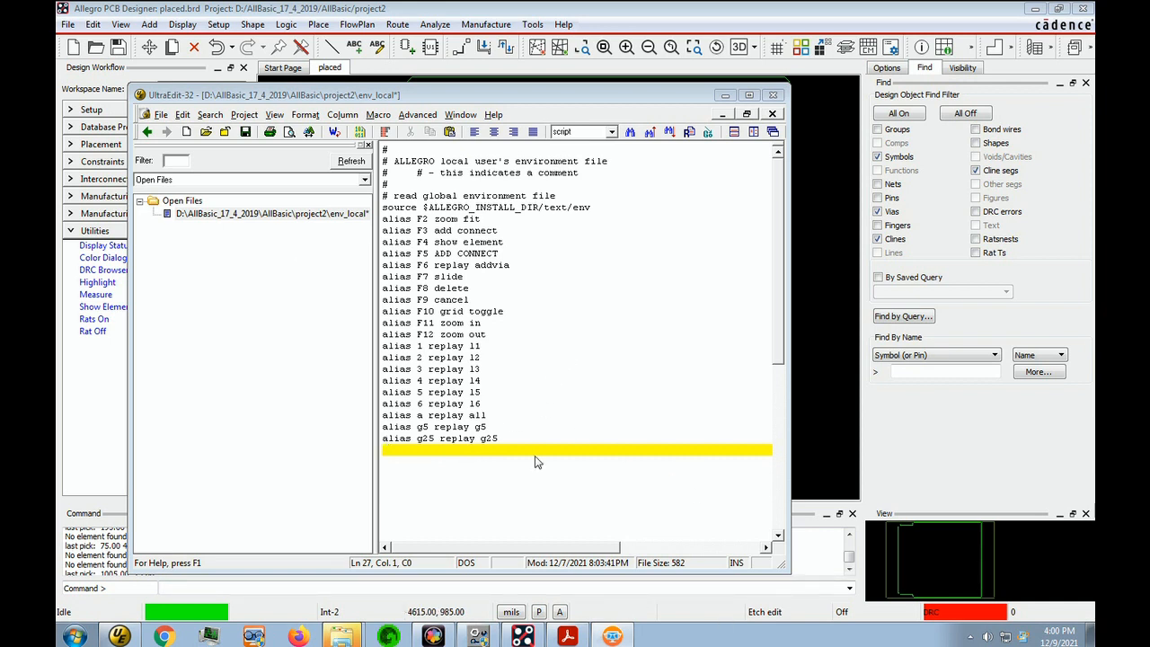
pyautogui.click(162, 116)
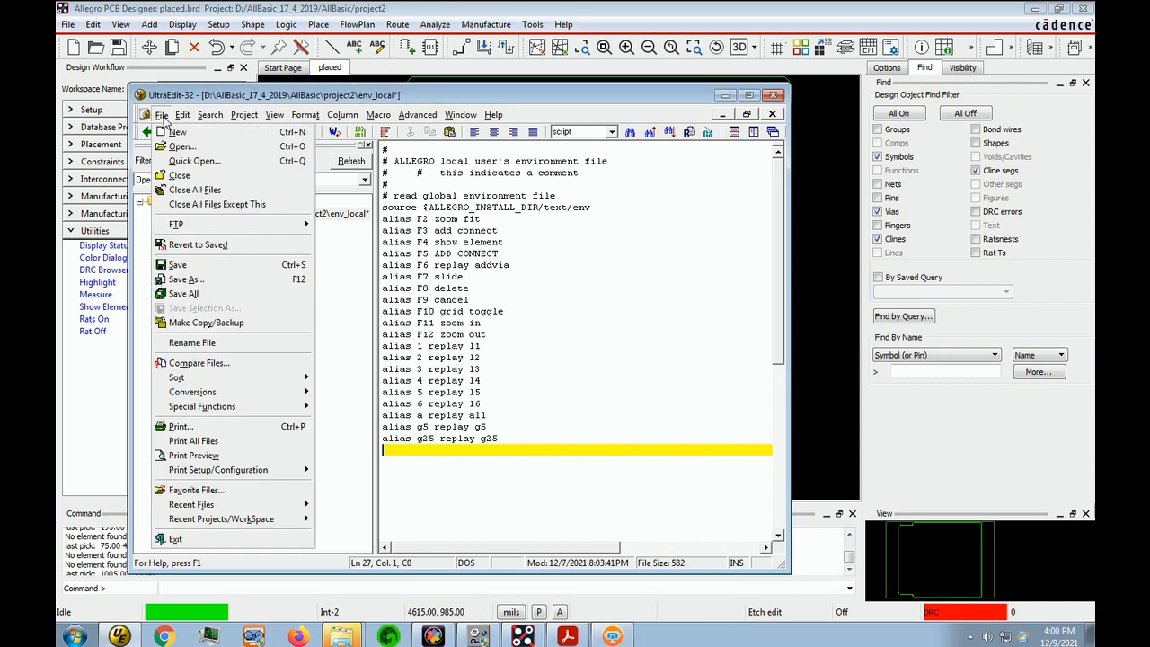
pyautogui.click(184, 265)
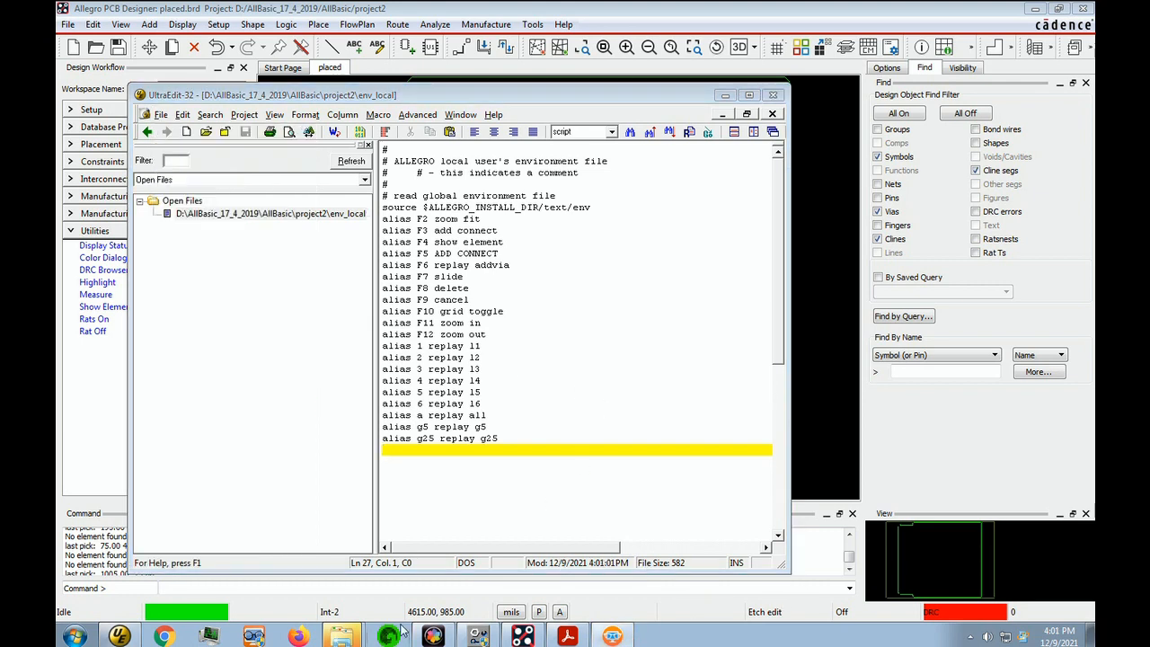
# Switch back to Allegro PCB Designer and reload the aliases with the command "source env_local"
pyautogui.click(243, 588)
pyautogui.write('source env_local')
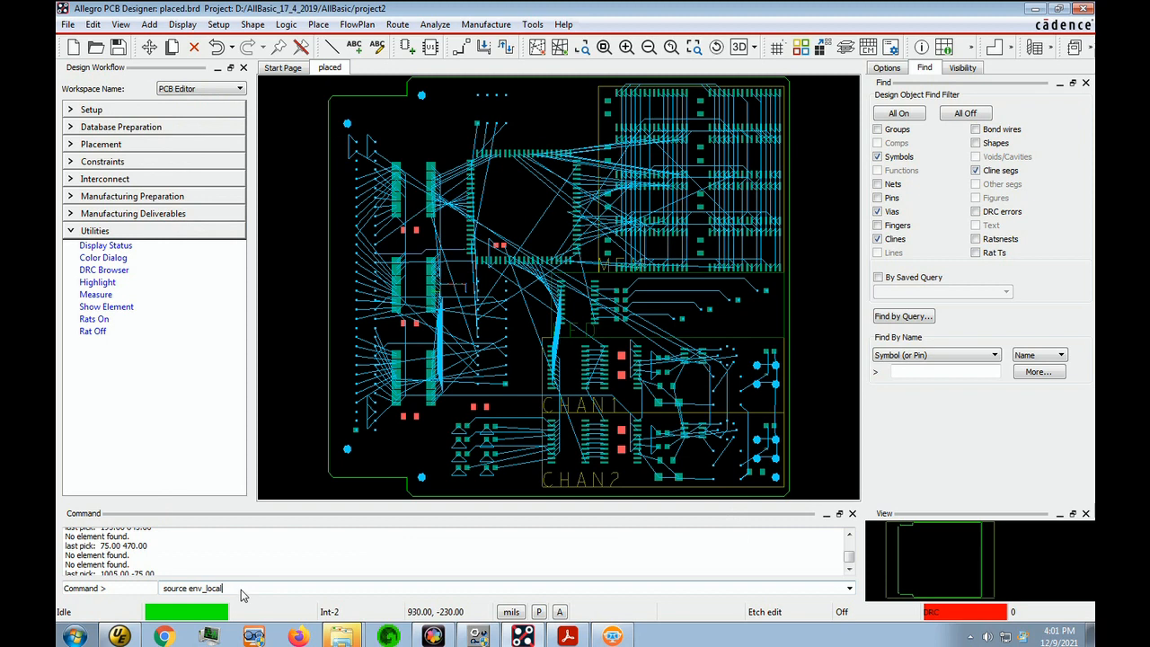
pyautogui.press('Return')
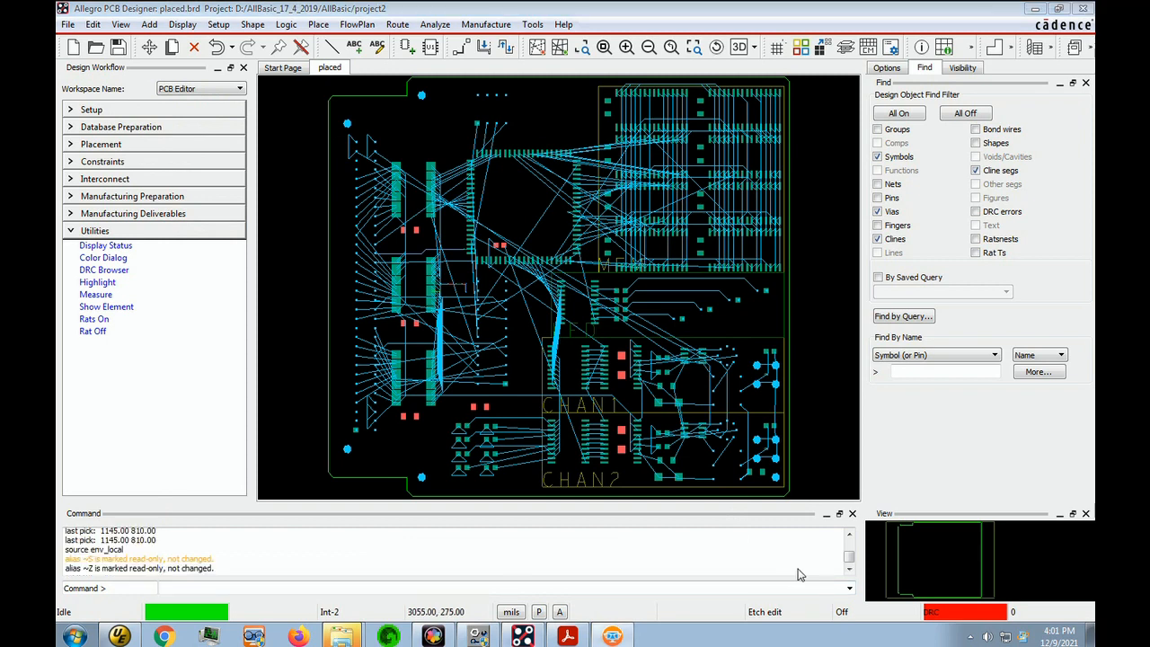
# Start recording a new script named g25
pyautogui.click(68, 24)
pyautogui.click(95, 322)
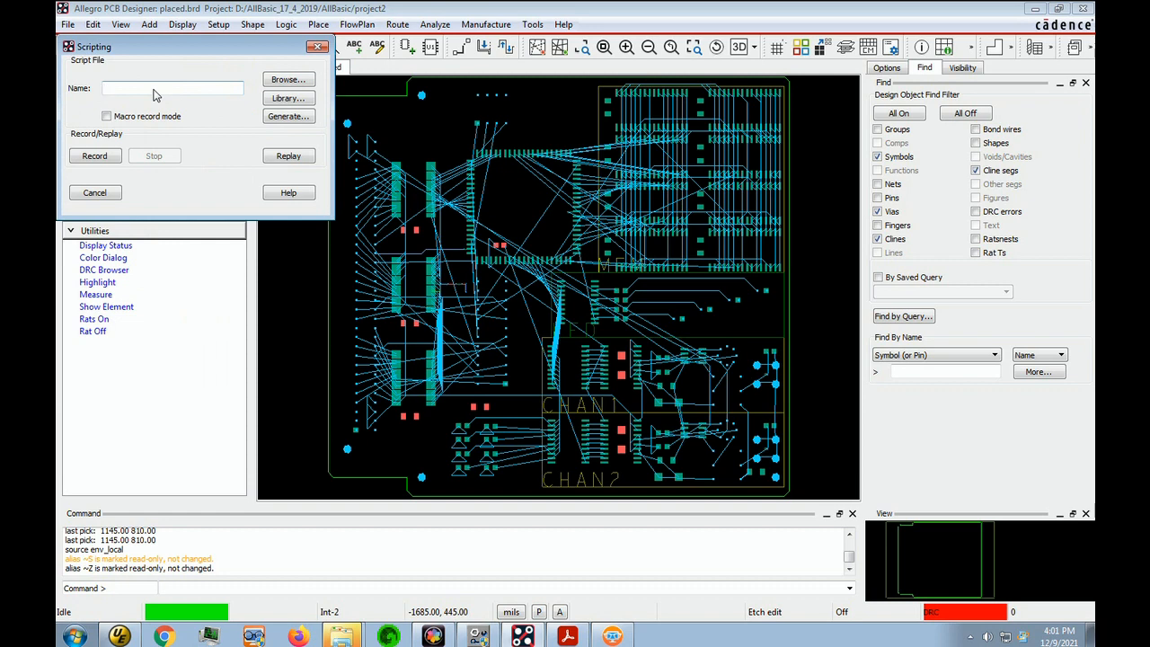
pyautogui.write('g25')
pyautogui.click(94, 156)
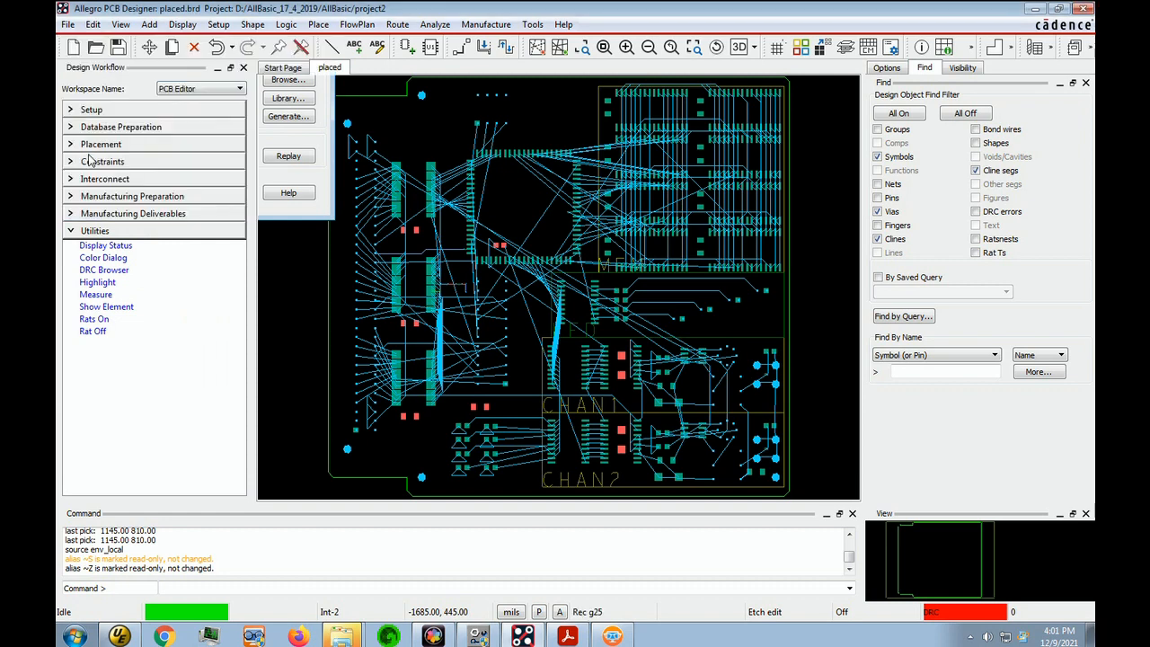
# Define the All Etch grid with x and y spacing of 25 mils and accept the grid settings
pyautogui.click(220, 25)
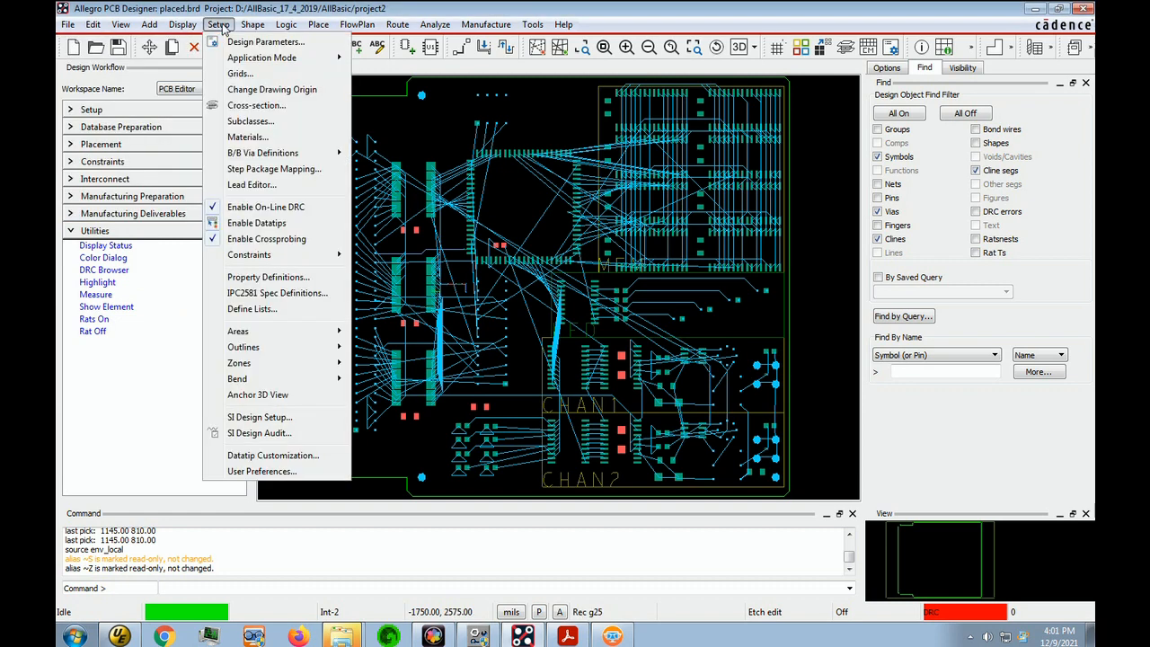
pyautogui.click(258, 76)
pyautogui.click(529, 178)
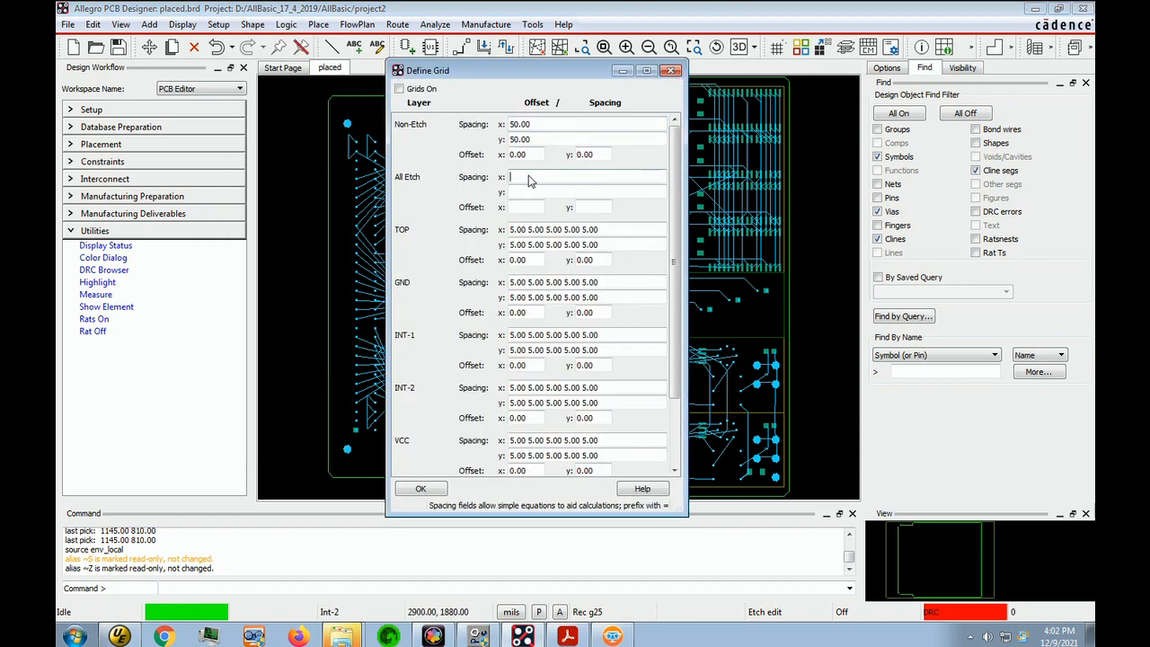
pyautogui.write('25')
pyautogui.click(534, 192)
pyautogui.write('25')
pyautogui.press('Tab')
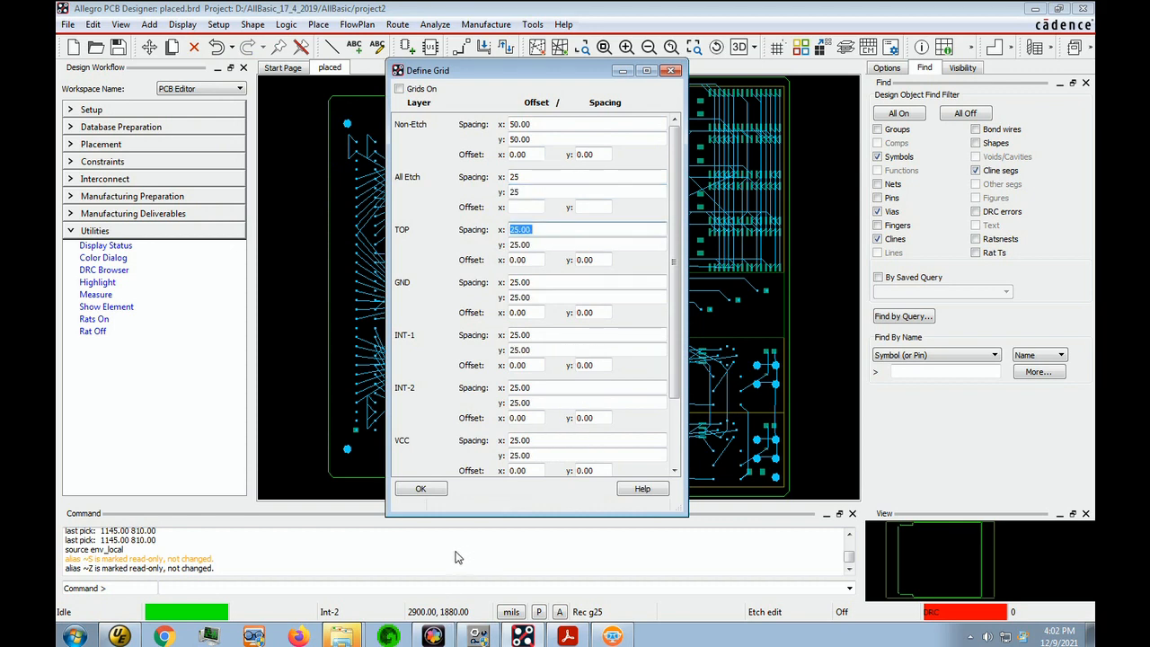
pyautogui.click(439, 492)
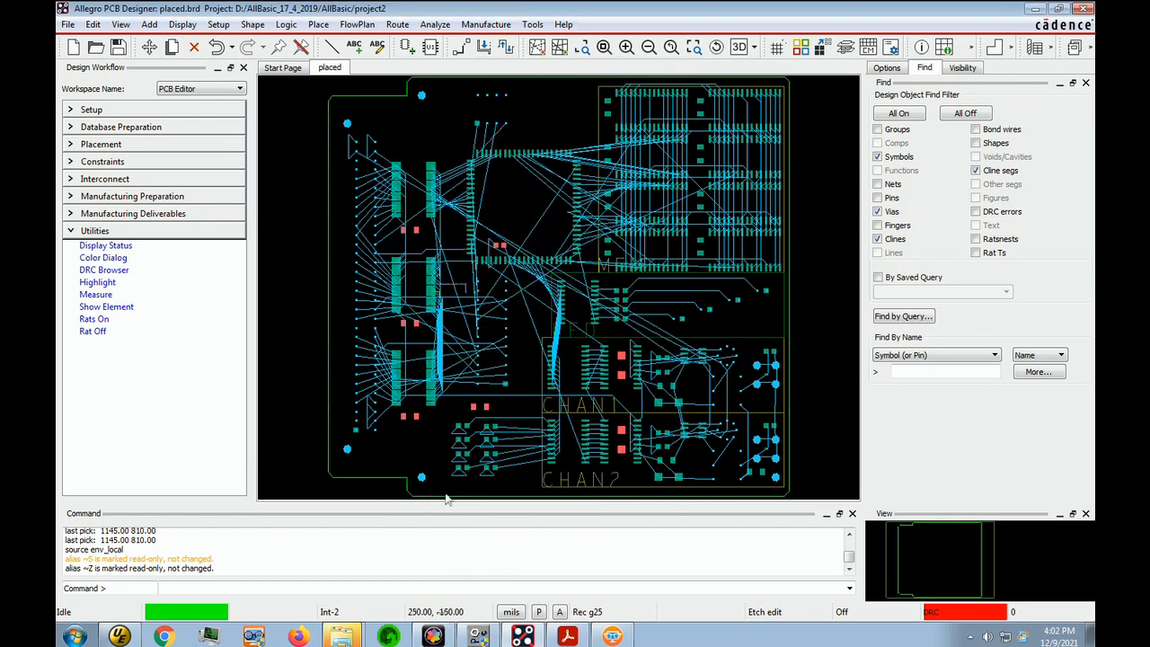
# Stop the g25 script recording and start recording another script named g5
pyautogui.click(68, 25)
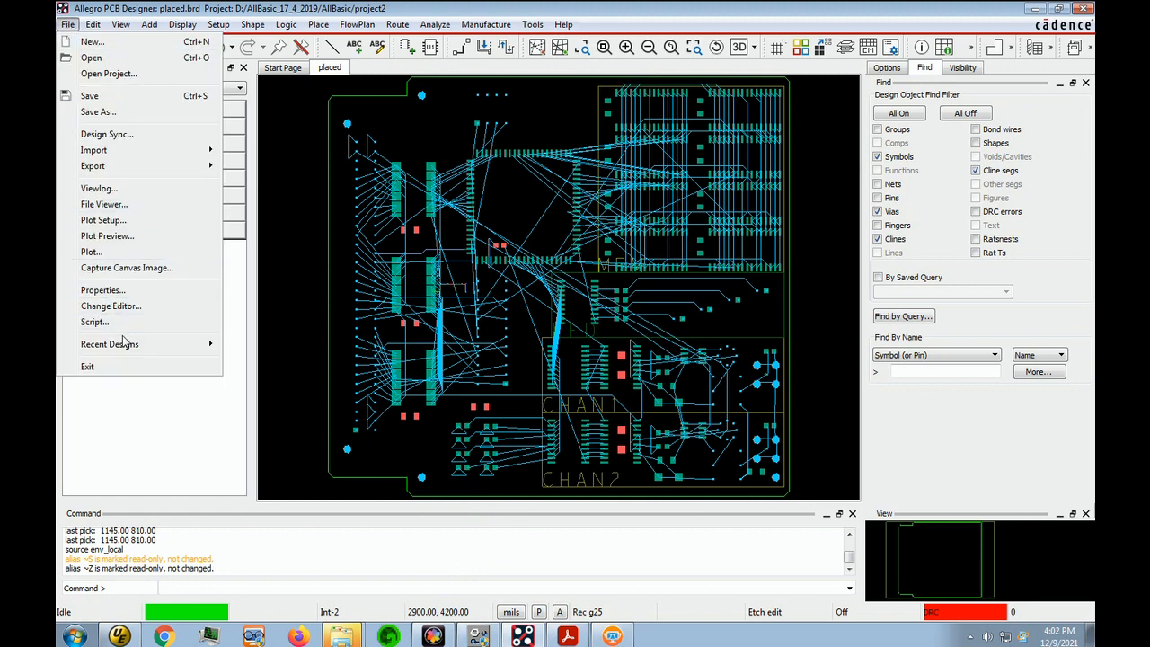
pyautogui.click(82, 320)
pyautogui.click(153, 156)
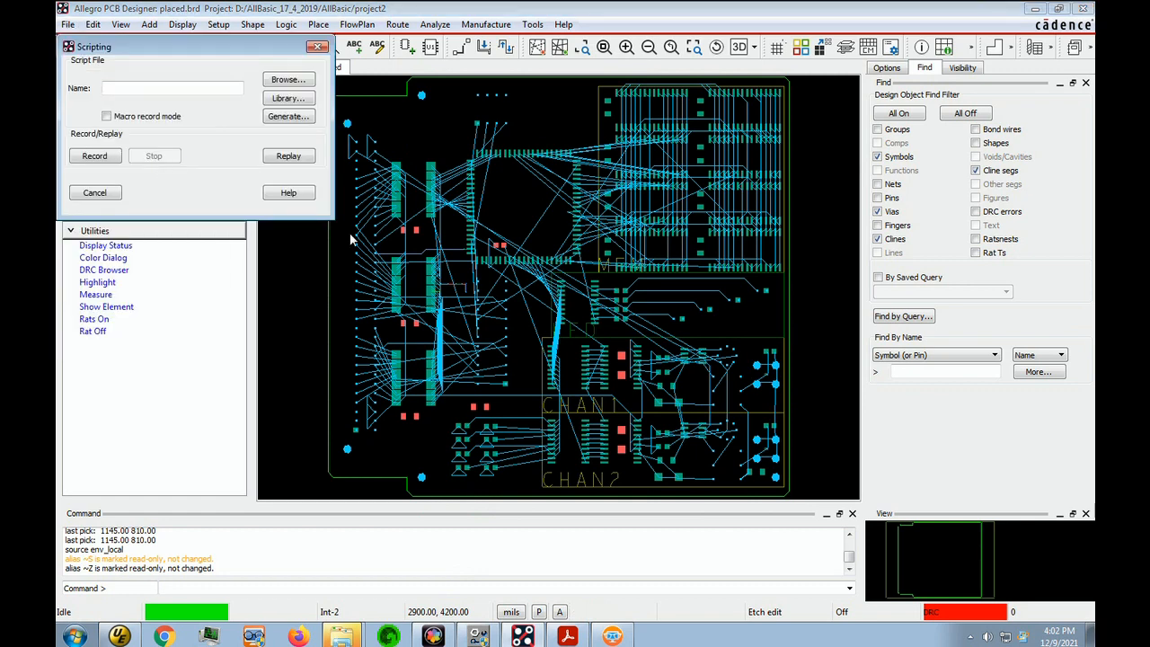
pyautogui.click(131, 90)
pyautogui.write('5')
pyautogui.click(95, 157)
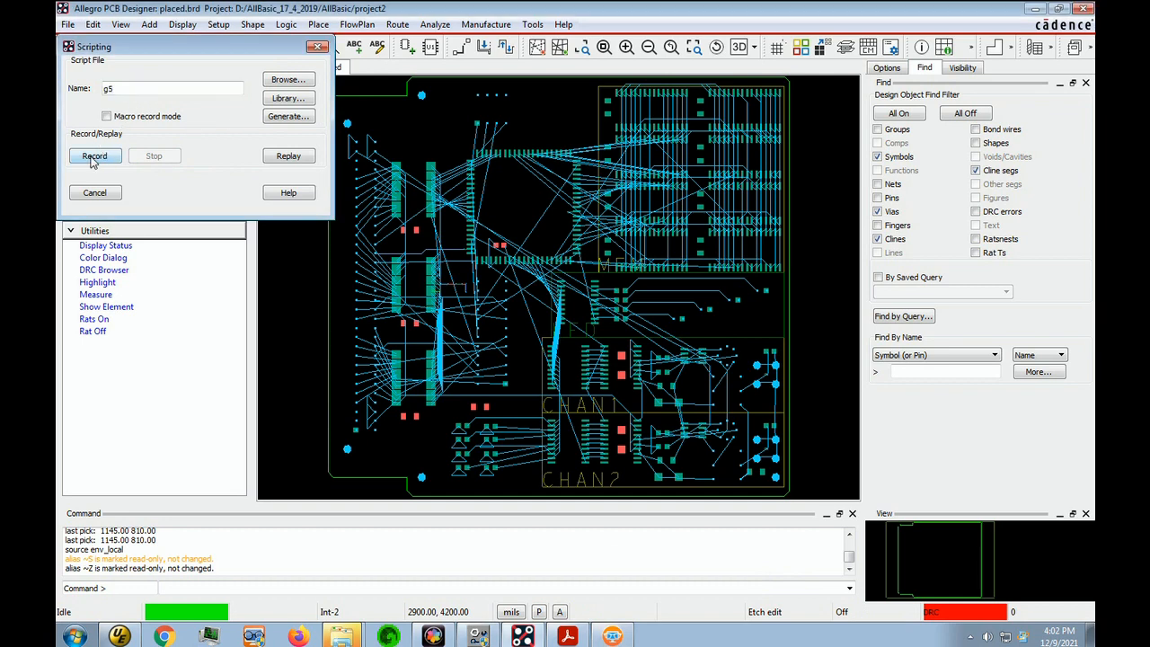
# Define the All Etch grid spacing as "5 5 5 5 5" and accept the grid settings
pyautogui.click(218, 25)
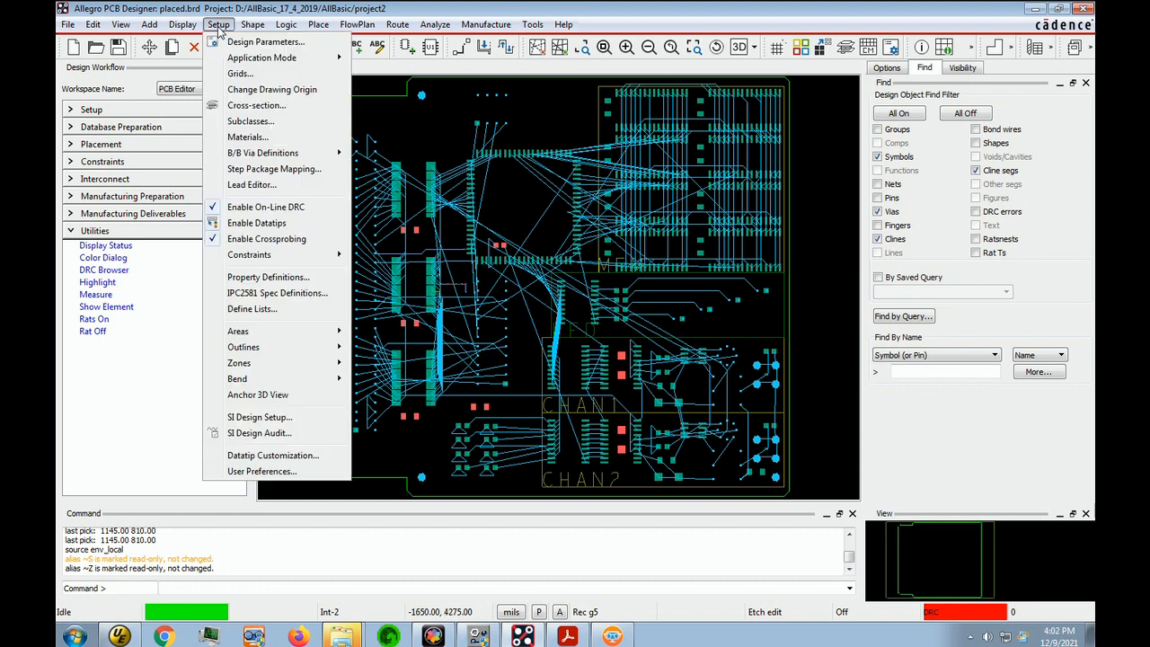
pyautogui.click(235, 74)
pyautogui.click(533, 181)
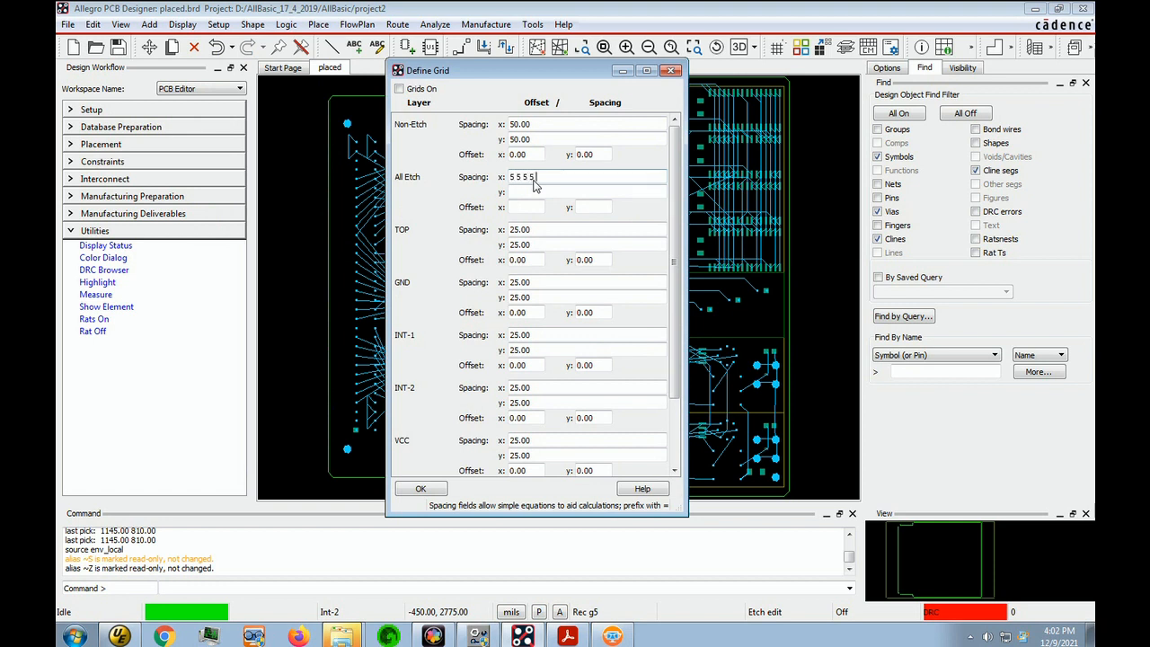
pyautogui.click(524, 194)
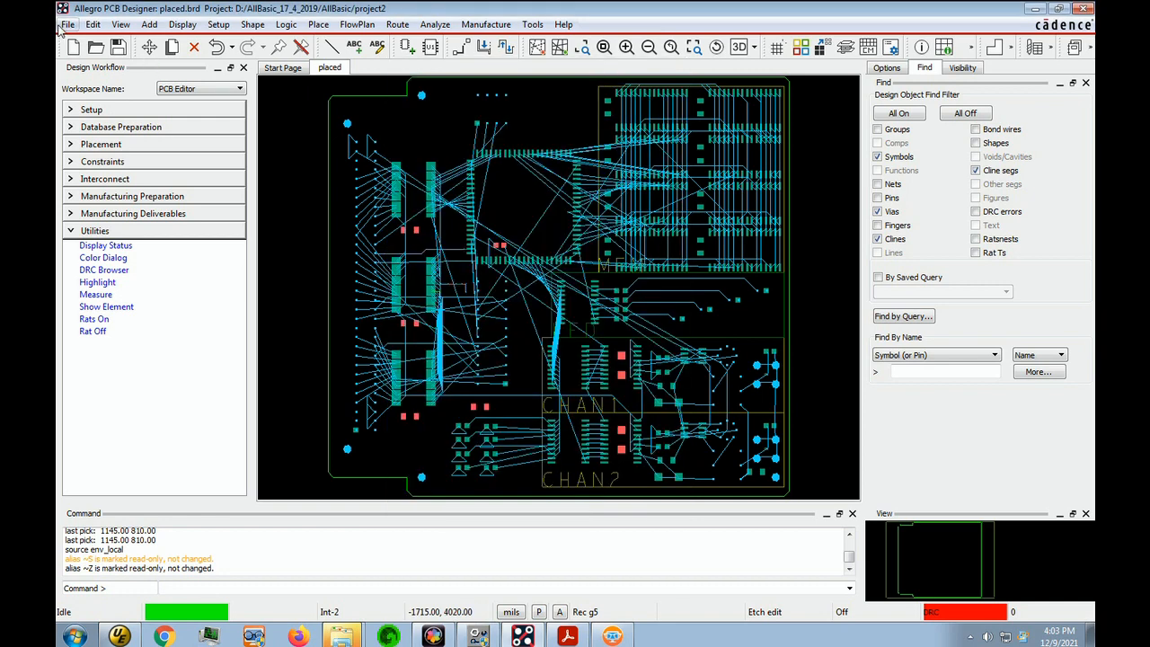
# Stop the g5 script recording and close the scripting dialog
pyautogui.click(65, 27)
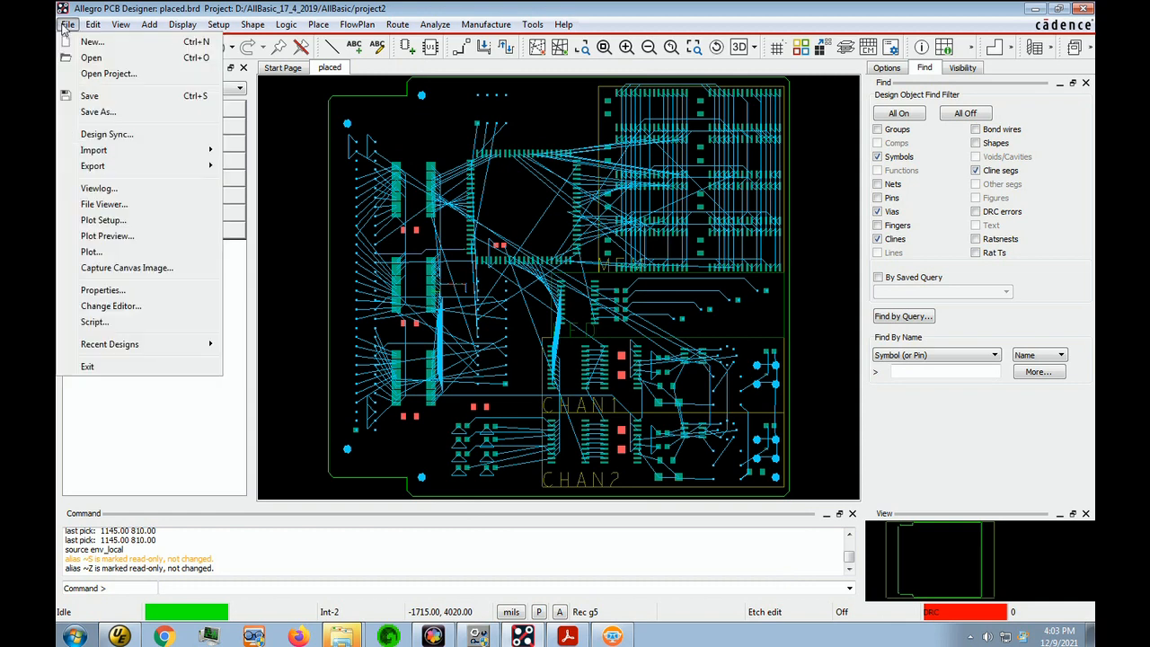
pyautogui.click(99, 322)
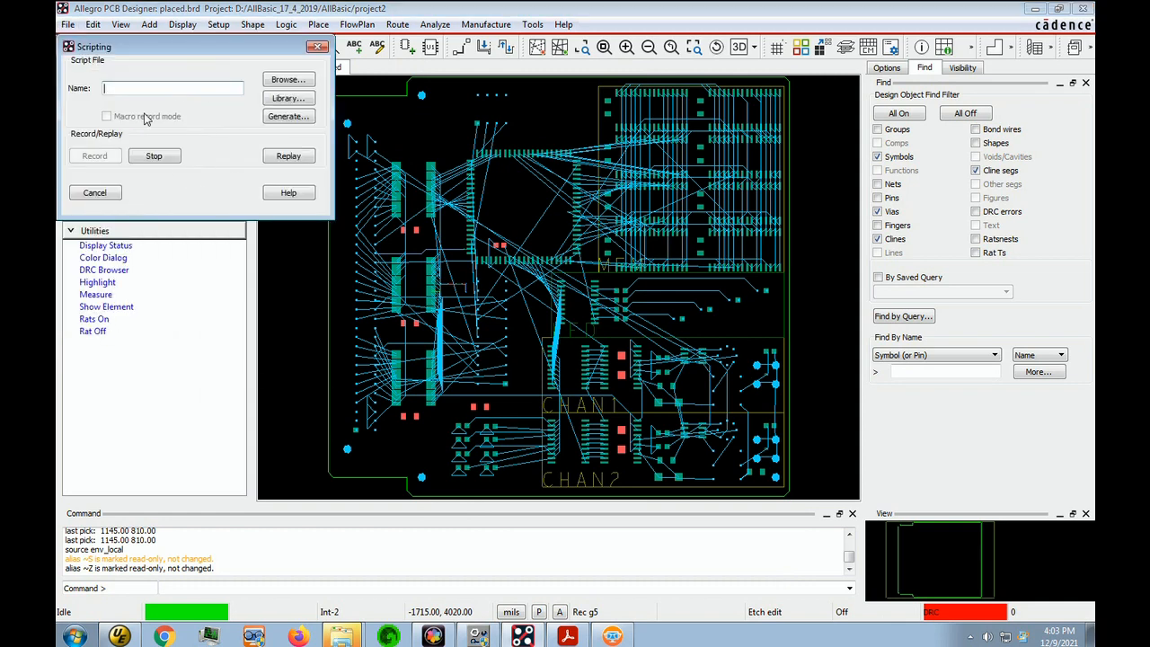
pyautogui.click(167, 157)
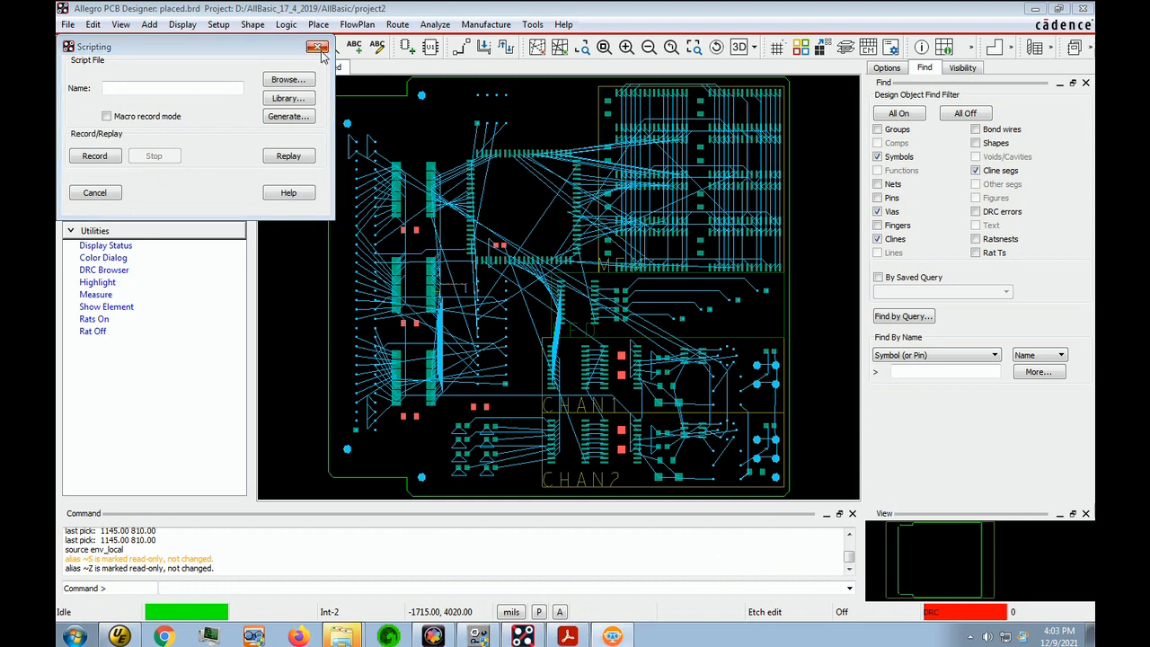
pyautogui.click(318, 46)
# Display the grid and test the new aliases by running g25, g5 and g25 again as commands
pyautogui.scroll(5, 534, 321)
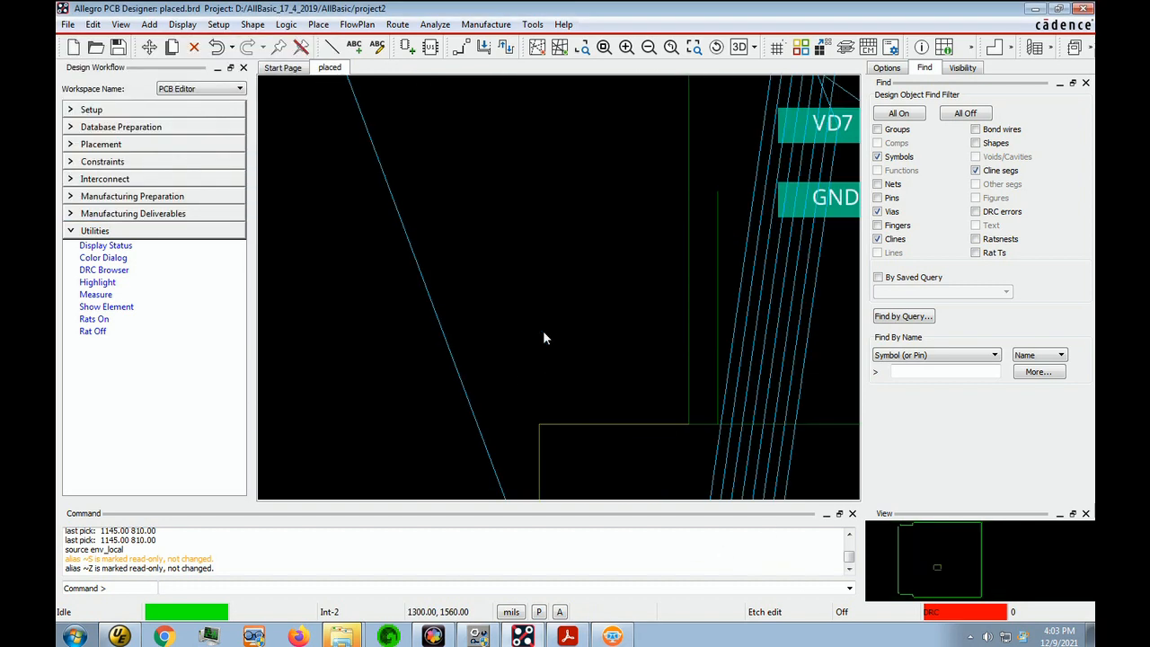
pyautogui.click(777, 47)
pyautogui.write('g25')
pyautogui.press('Return')
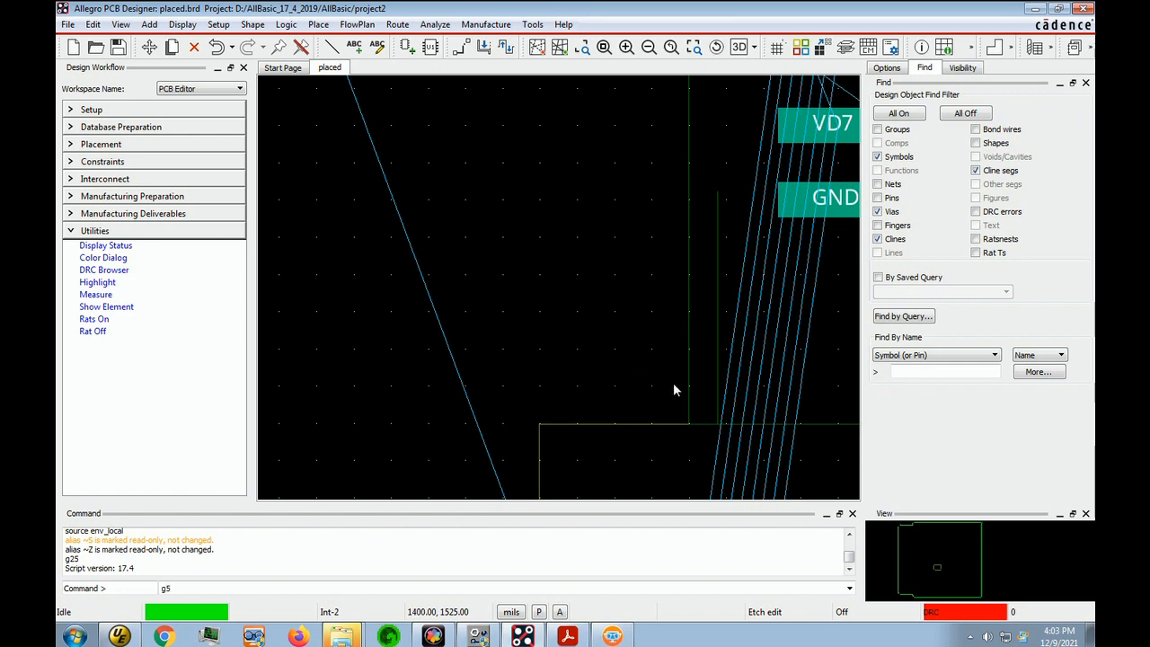
pyautogui.press('Return')
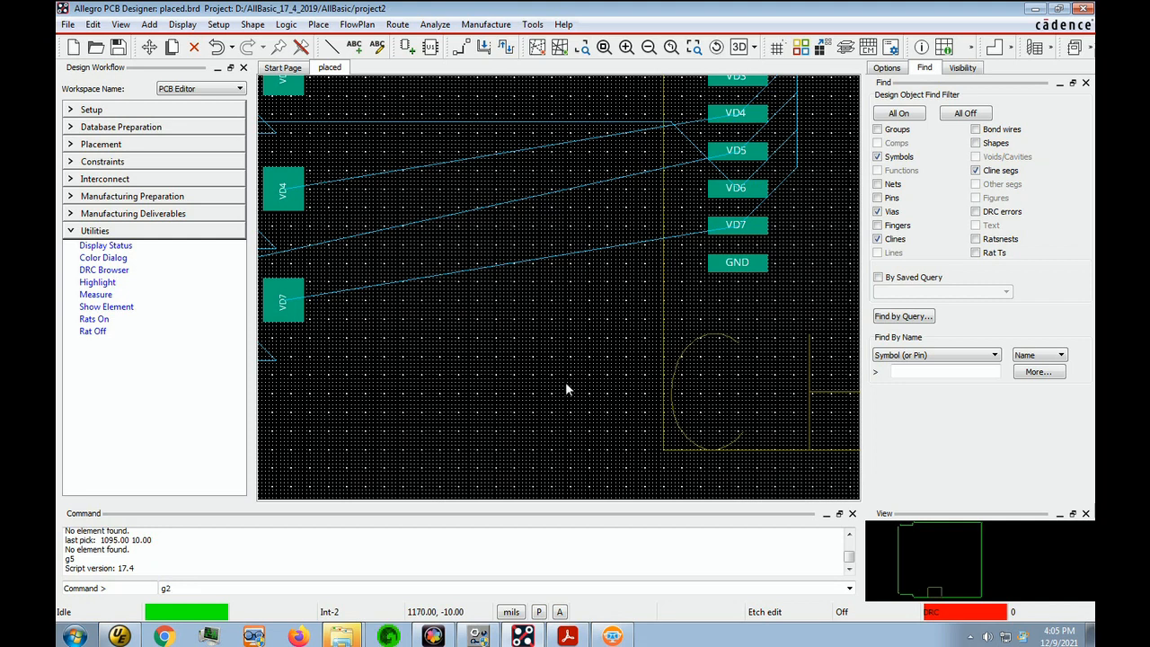
pyautogui.write('5')
pyautogui.press('Return')
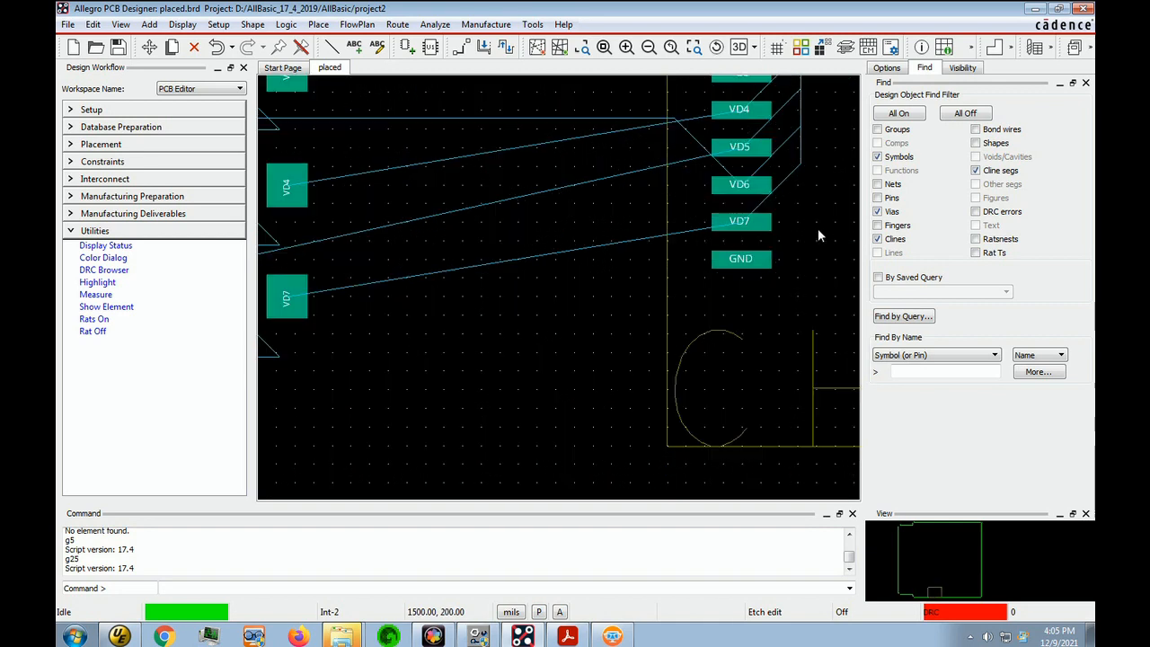
# Fan out the VD7 and VD6 pins with Add Connect, each with a 75 mil Top trace to the left ending in an addvia via
pyautogui.click(739, 232)
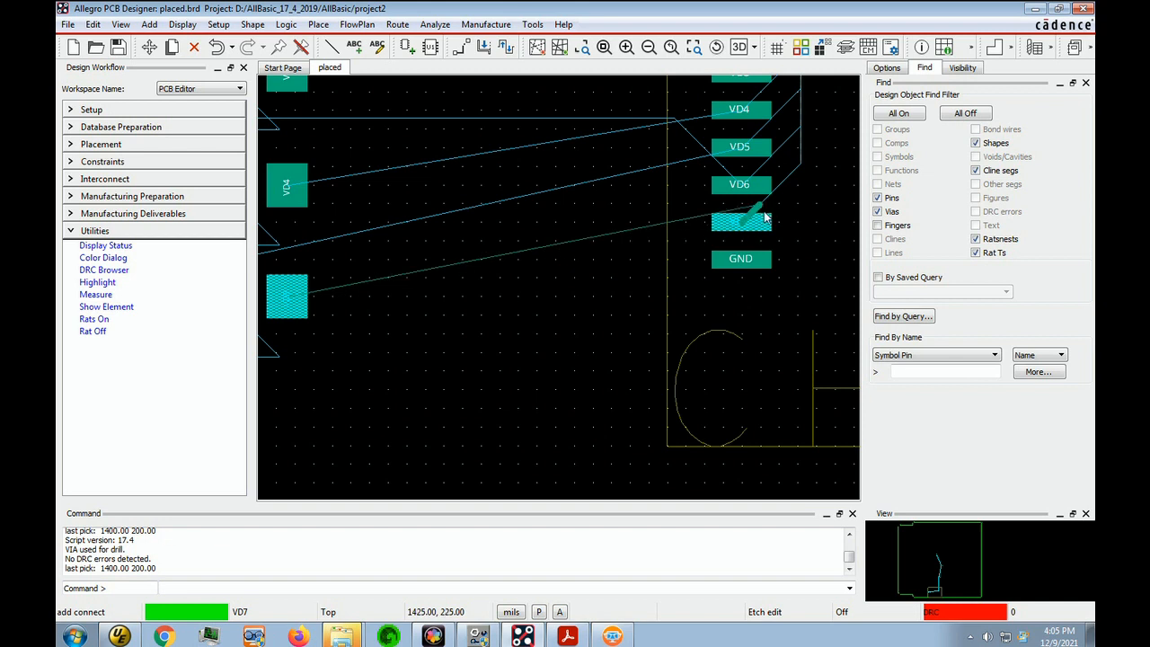
pyautogui.click(687, 223)
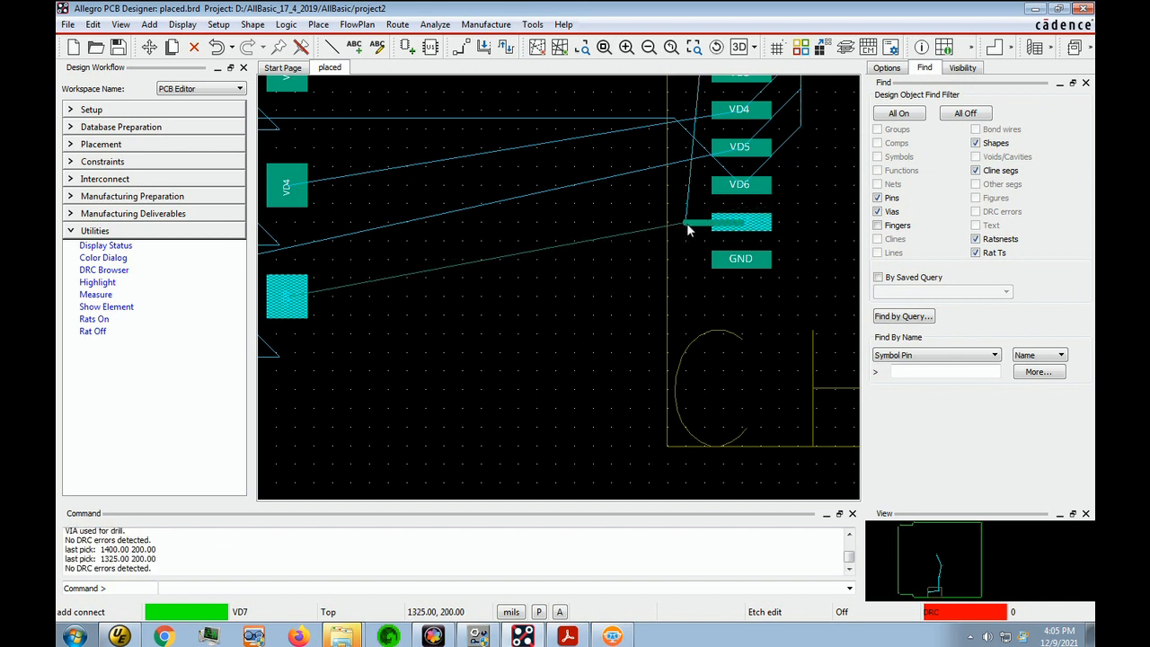
pyautogui.doubleClick(687, 223)
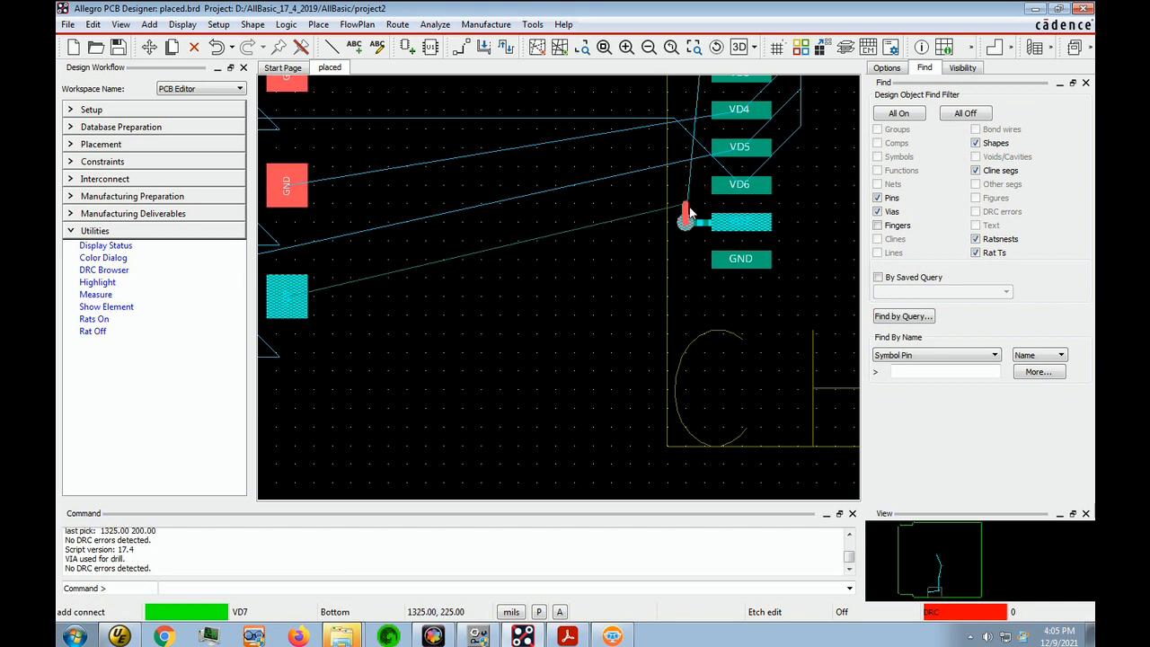
pyautogui.press('F7')
pyautogui.click(742, 189)
pyautogui.doubleClick(688, 188)
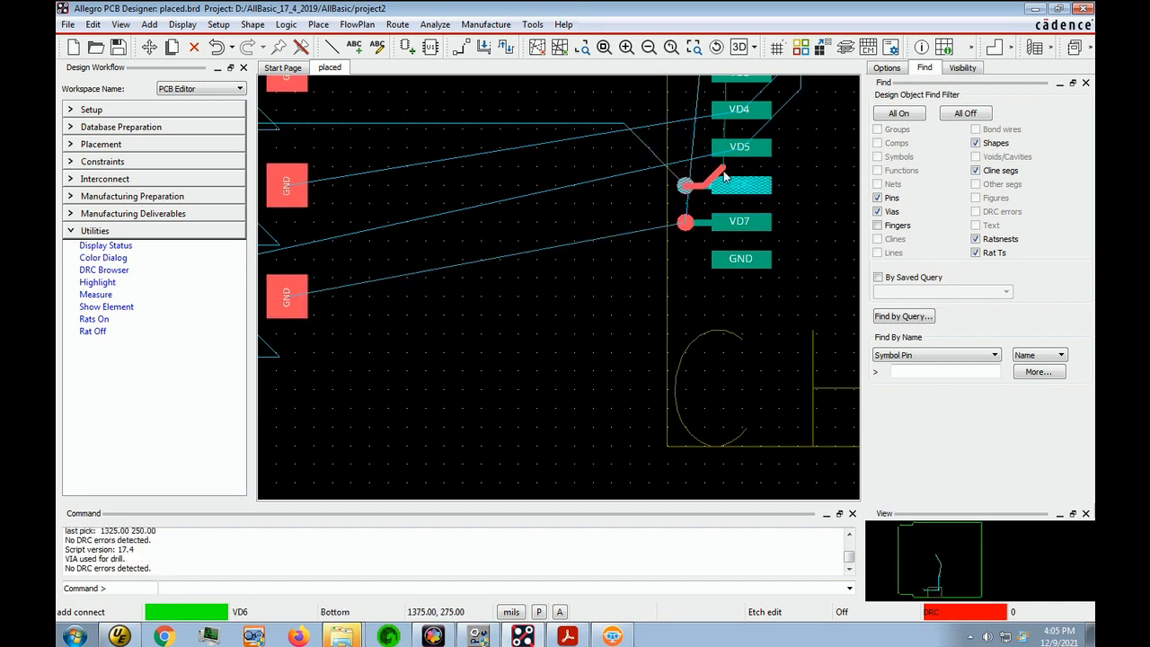
pyautogui.press('F7')
# Fan out the VD5 and VD4 pins the same way, each with a 75 mil Top trace to the left and a via
pyautogui.click(746, 151)
pyautogui.doubleClick(687, 155)
pyautogui.press('F7')
pyautogui.click(740, 113)
pyautogui.doubleClick(687, 120)
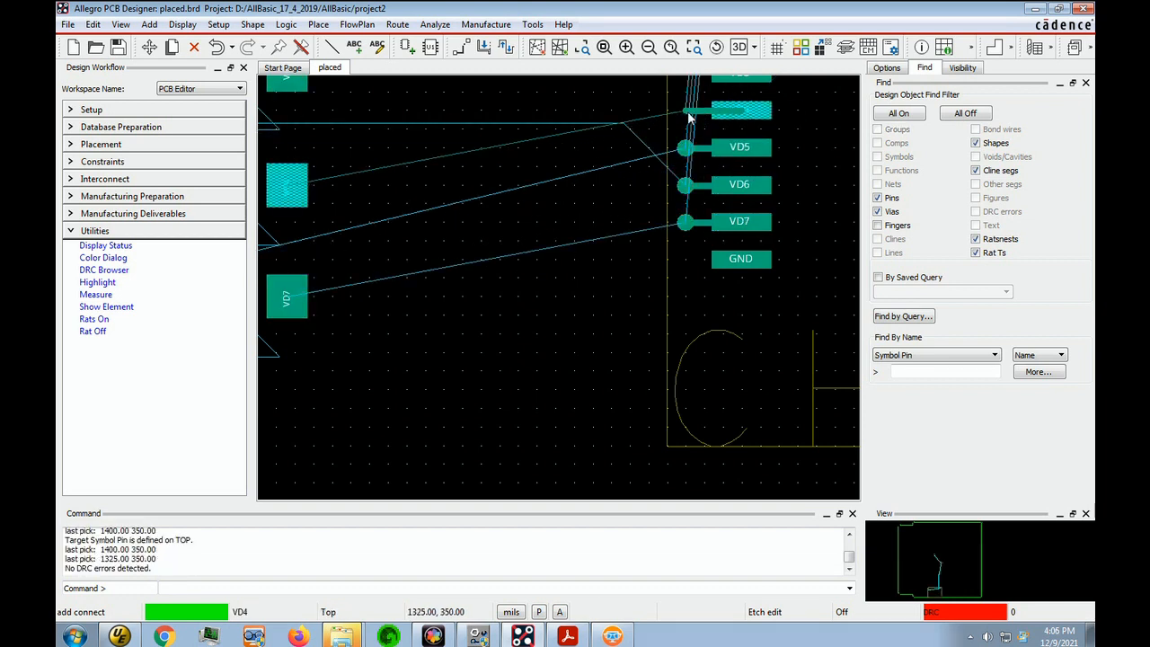
pyautogui.press('F7')
# Fan out the VD3 pin with a 75 mil Top trace to the left ending in a via
pyautogui.moveTo(631, 95); pyautogui.dragTo(621, 296, button='middle')
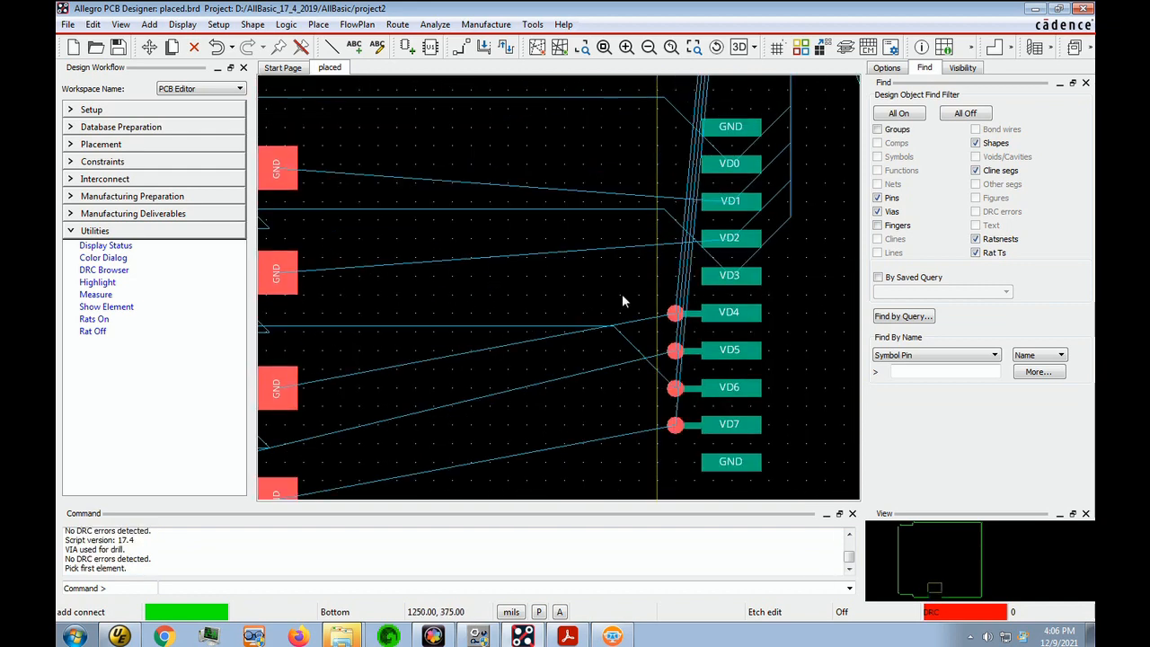
pyautogui.click(741, 275)
pyautogui.doubleClick(675, 277)
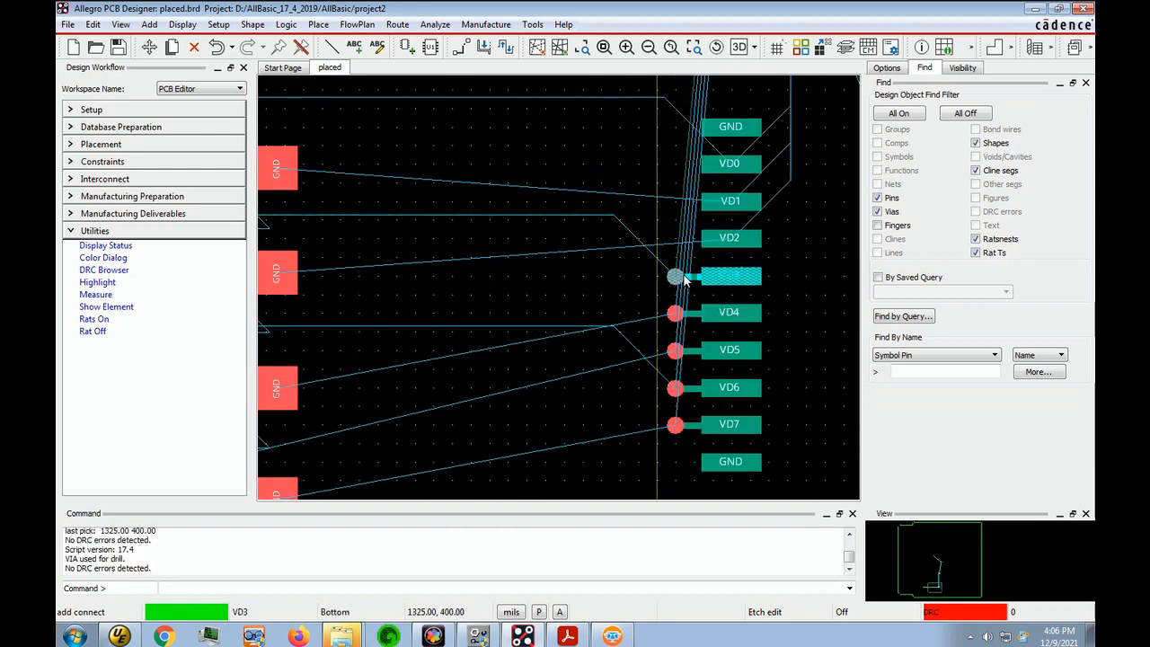
# Fan out the VD2 and VD1 pins with Add Connect, each with a 75 mil Top trace to the left and a via
pyautogui.press('F7')
pyautogui.click(731, 241)
pyautogui.doubleClick(679, 240)
pyautogui.press('F7')
pyautogui.click(729, 205)
pyautogui.doubleClick(678, 204)
# Fan out the VD0 pin and the GND pin above it, each with a 75 mil Top trace to the left ending in a via
pyautogui.press('F7')
pyautogui.click(732, 167)
pyautogui.doubleClick(675, 167)
pyautogui.press('F7')
pyautogui.click(712, 127)
pyautogui.doubleClick(676, 127)
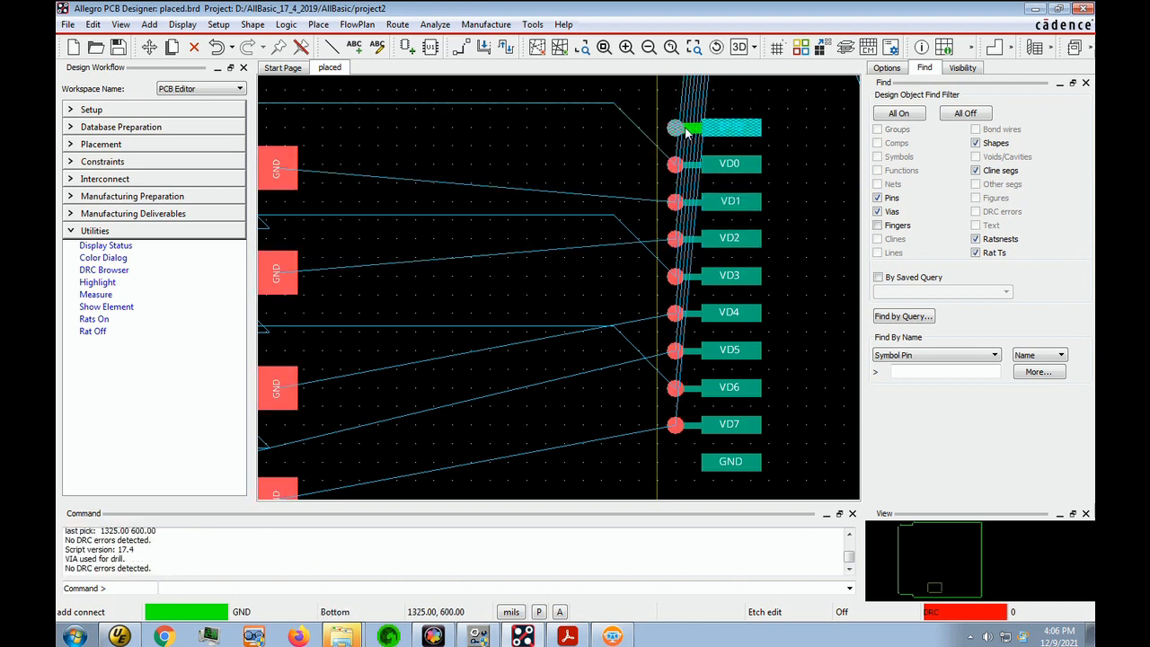
pyautogui.press('F7')
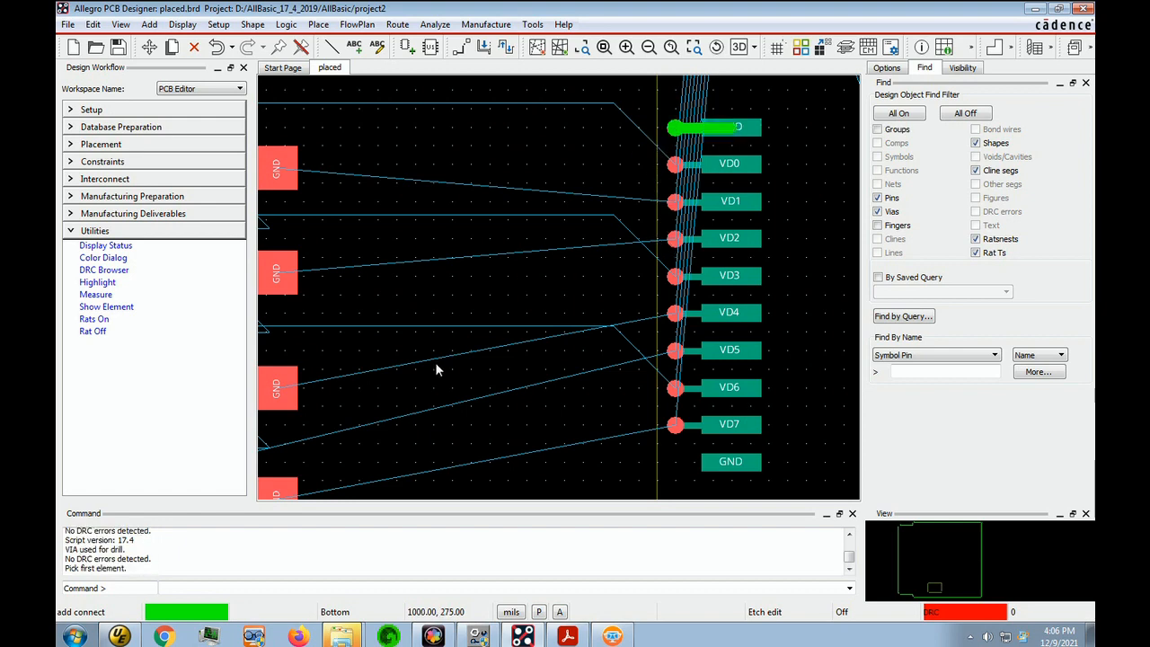
pyautogui.scroll(1, 656, 200)
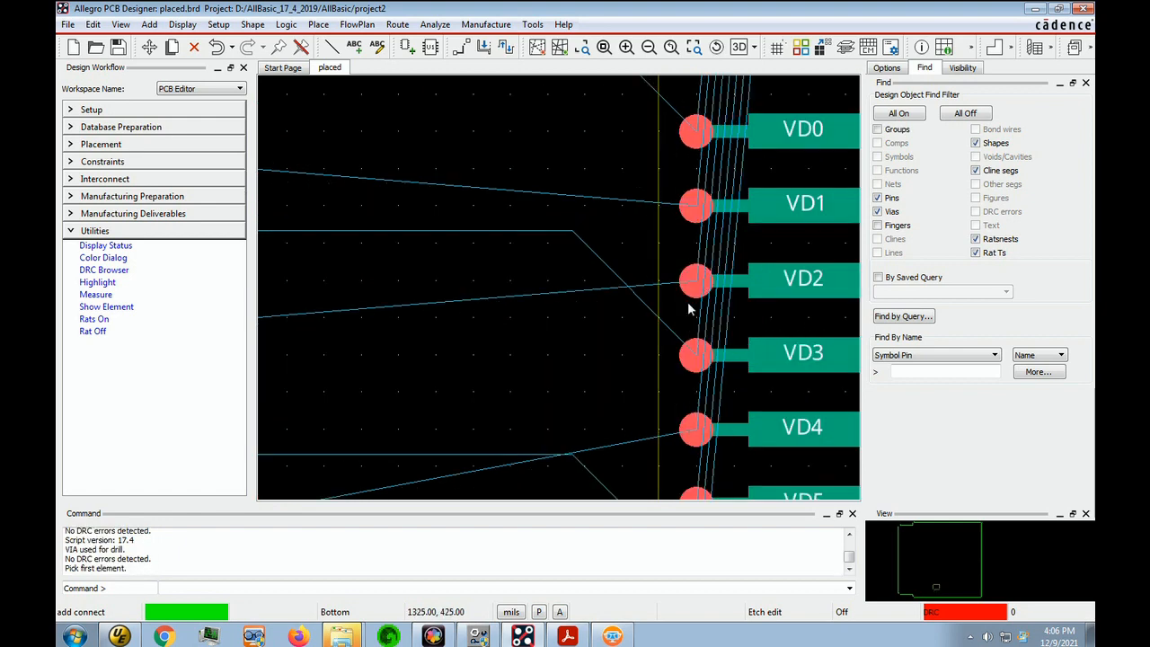
pyautogui.scroll(-2, 690, 306)
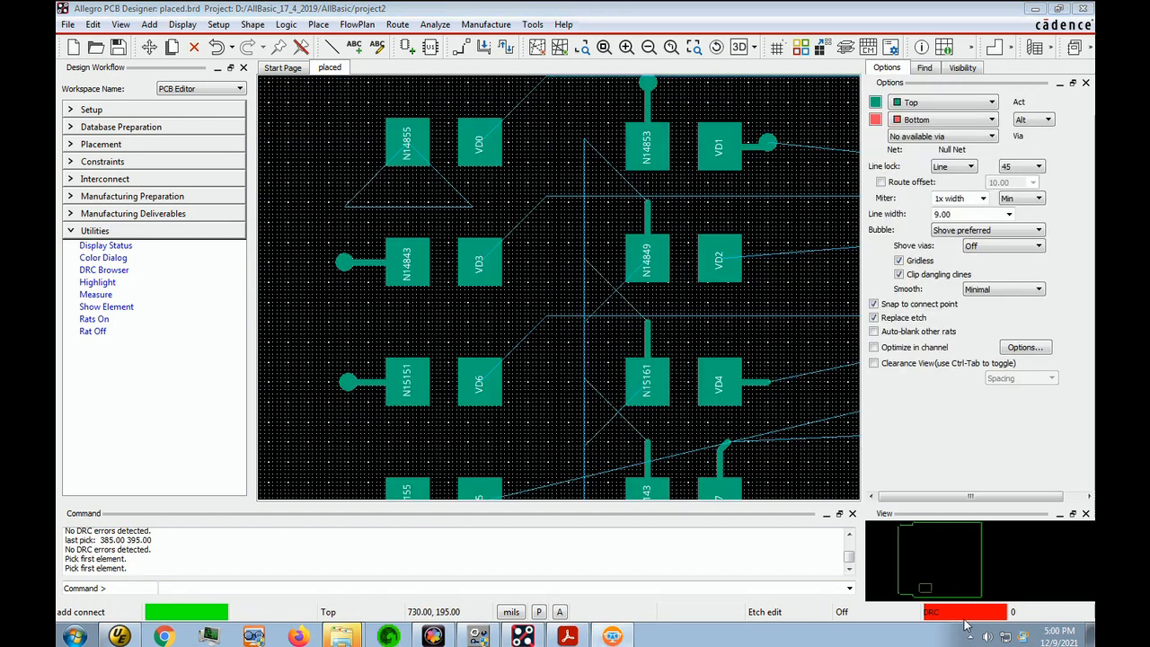
# Route the N14855 pin 70 mil left on Top, add a via, and connect back to the pin on Bottom
pyautogui.click(409, 151)
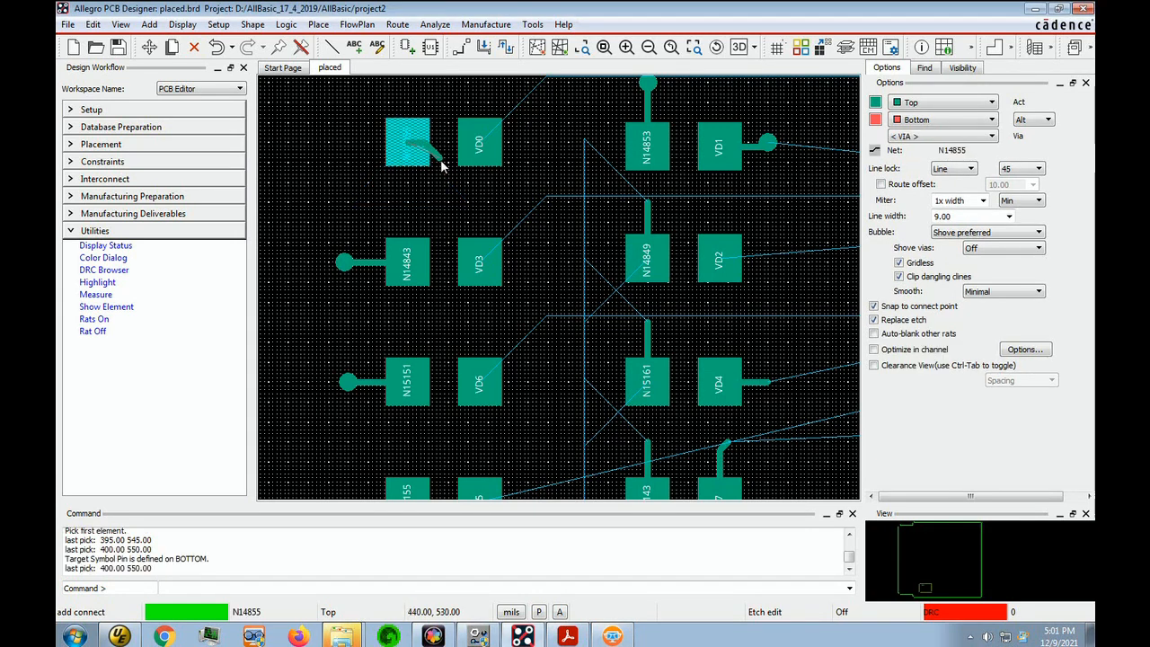
pyautogui.doubleClick(353, 146)
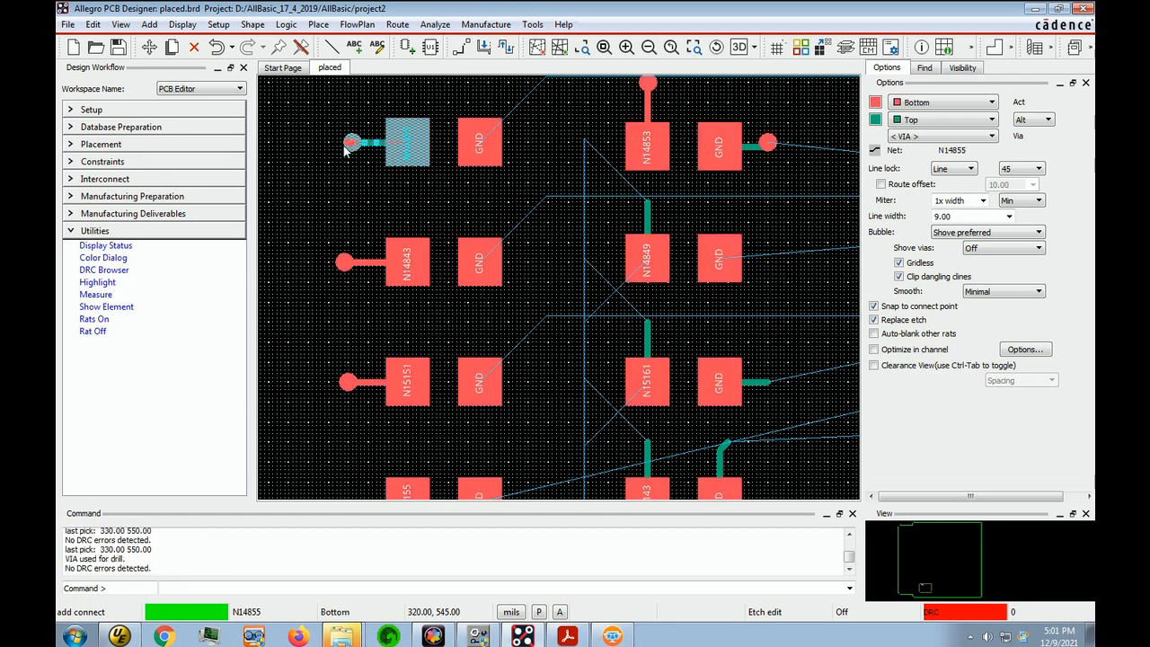
pyautogui.click(407, 145)
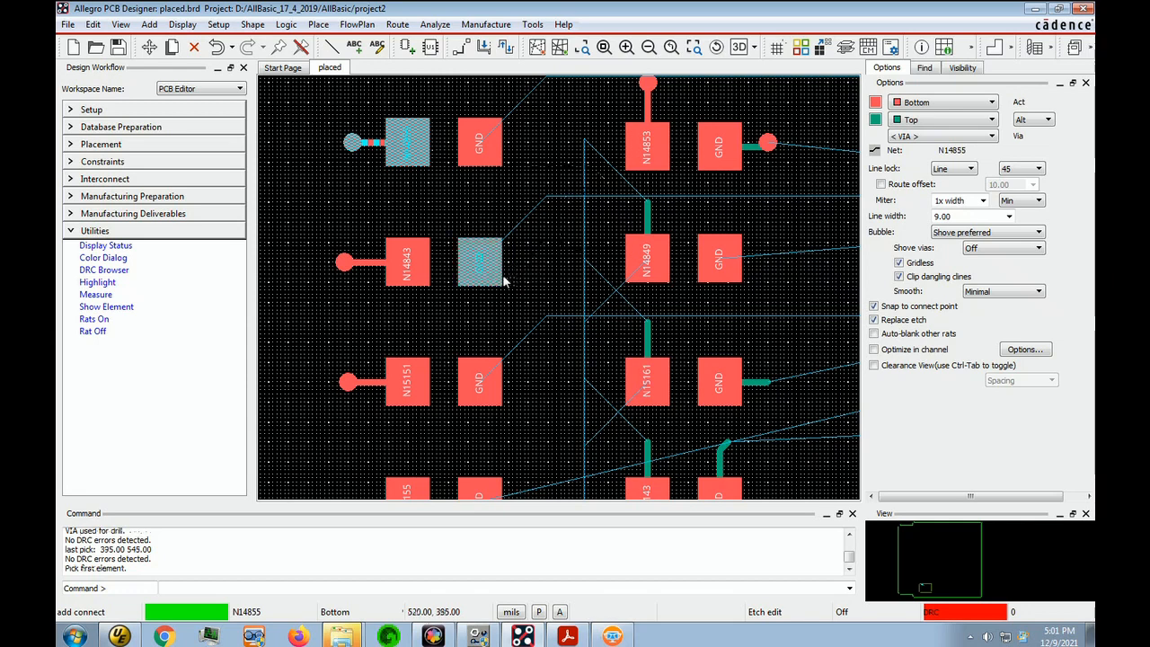
# Fan out the N15155 pin with a 70 mil Bottom trace to the left ending in a via
pyautogui.scroll(-2, 450, 374)
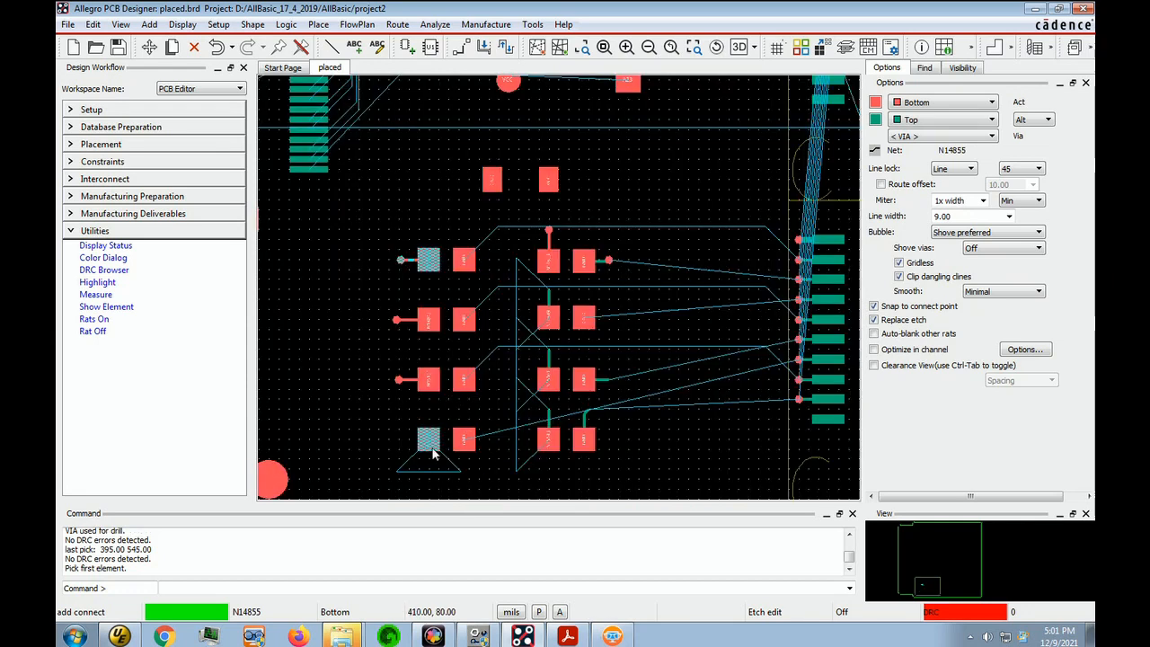
pyautogui.click(424, 449)
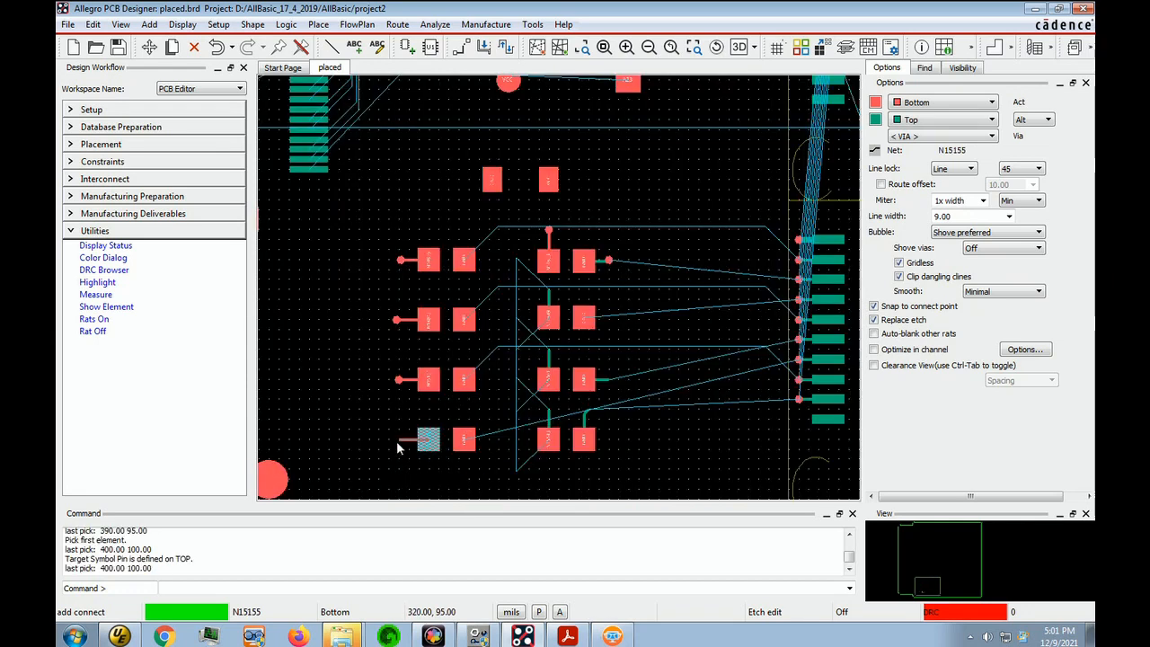
pyautogui.doubleClick(402, 440)
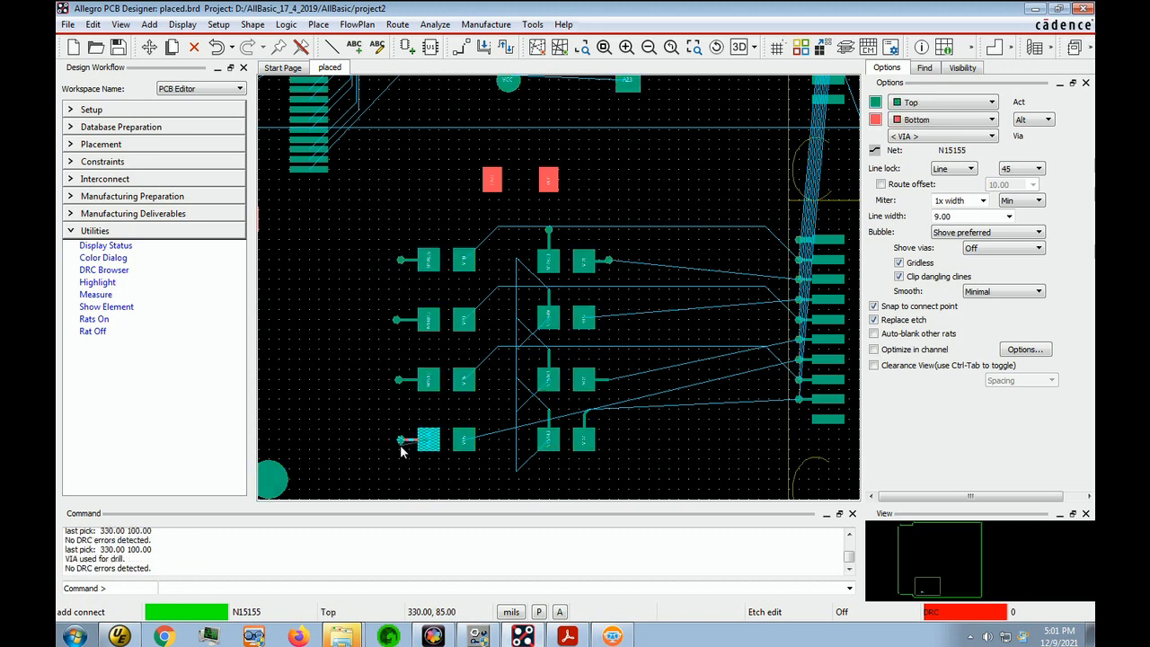